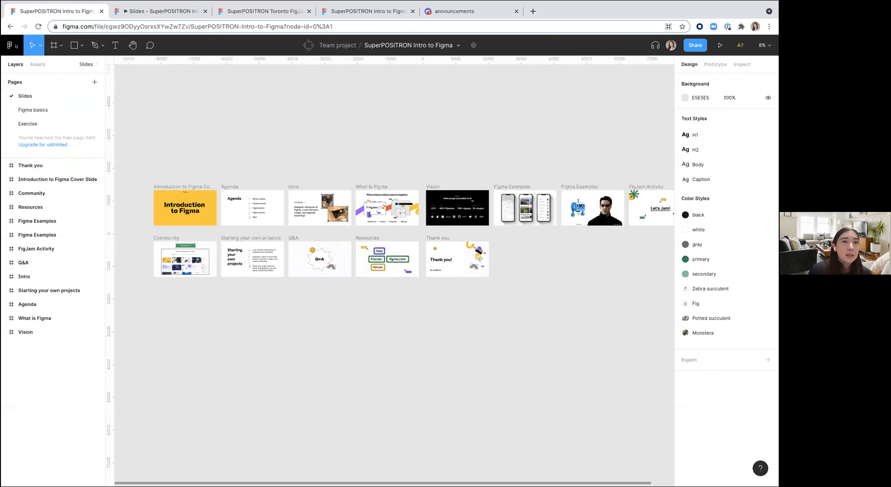
Step: Open the Community plugin browser from the main menu's plugins list
left_click(147, 117)
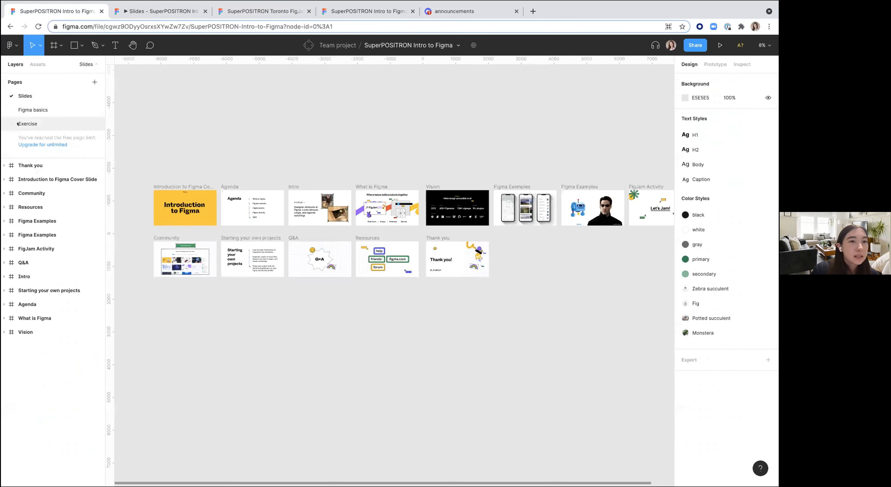
left_click(16, 45)
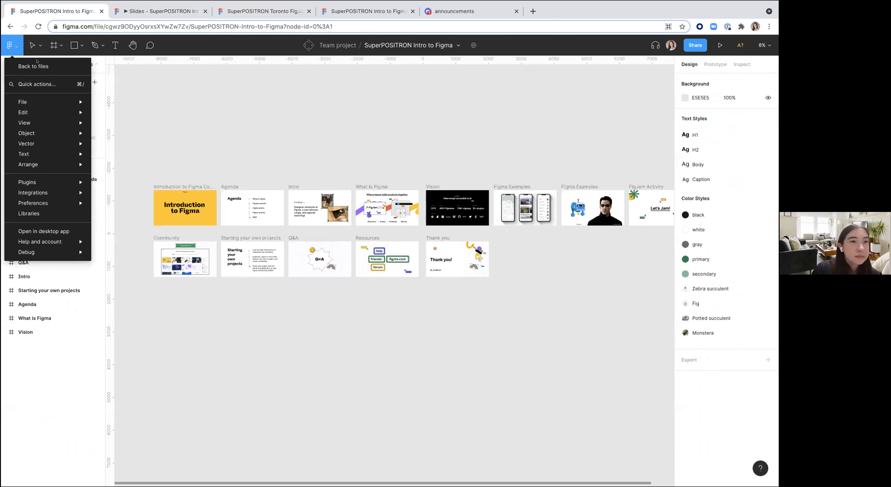
mouse_move(51, 179)
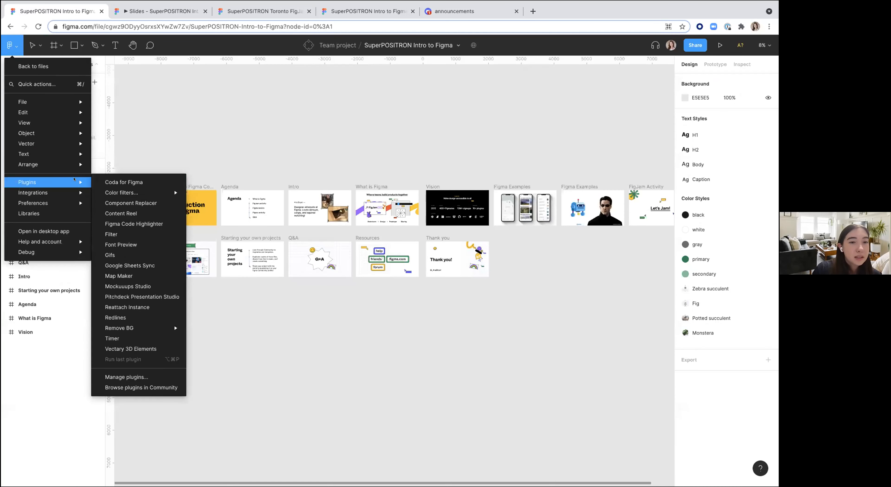
left_click(135, 388)
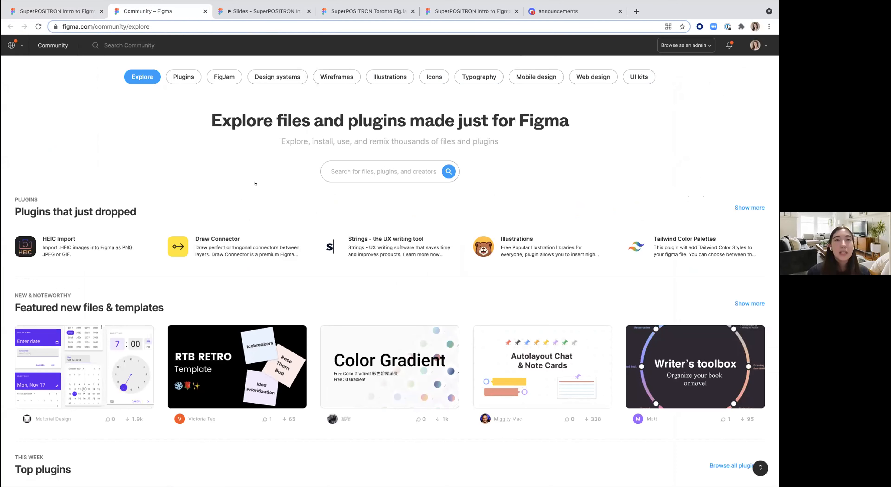
Step: Browse the trending plugins listed in the Community
left_click(183, 76)
scroll(198, 233, "down", 1)
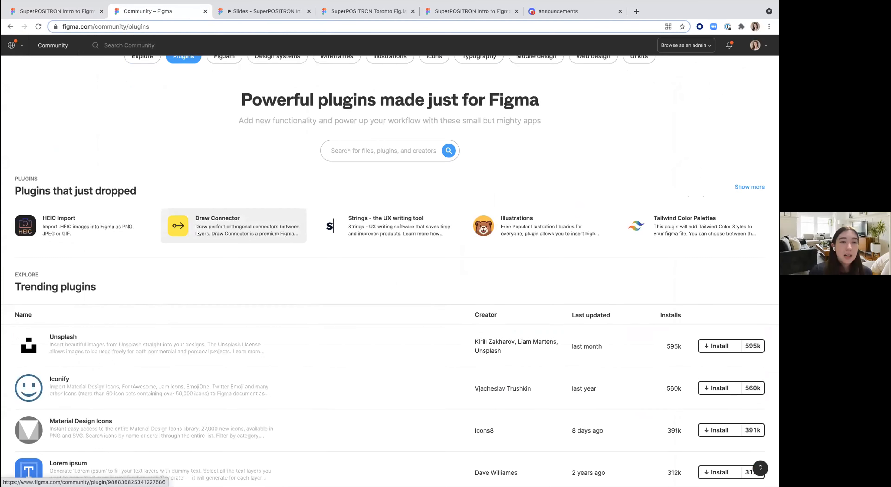
scroll(198, 234, "down", 5)
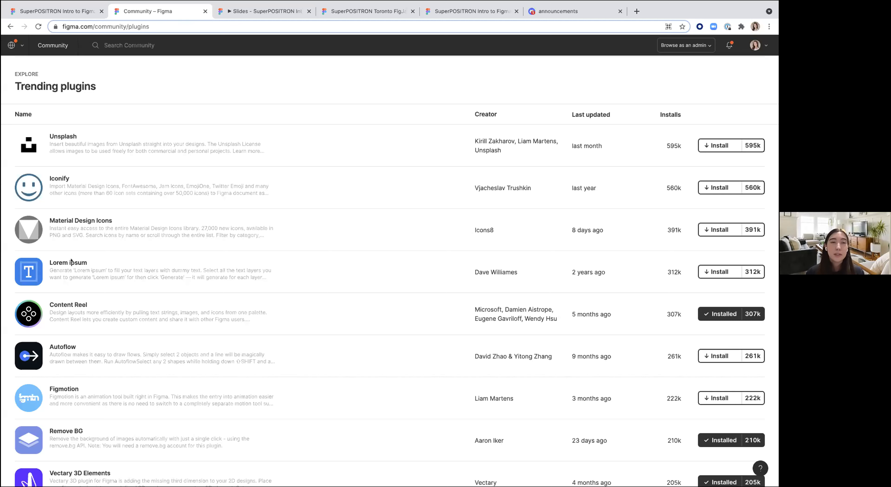
Step: Return to the Community explore page and search it for shopify
left_click(10, 27)
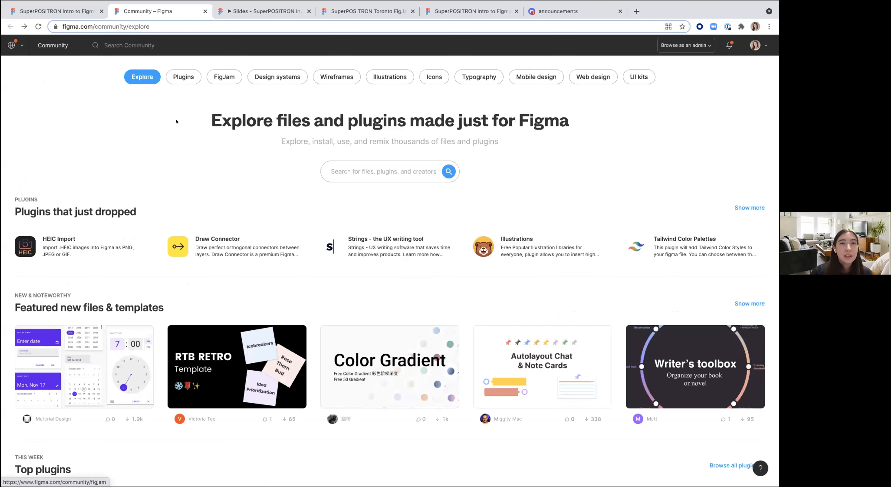
scroll(177, 143, "down", 4)
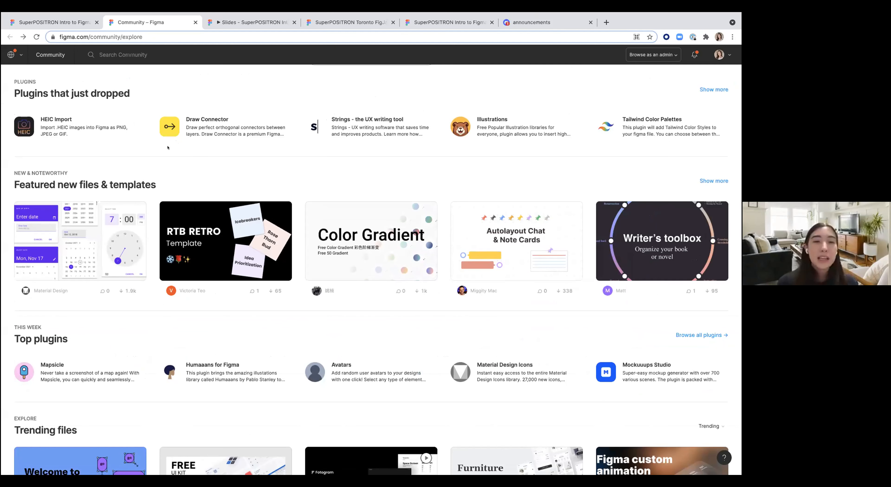
scroll(168, 148, "up", 4)
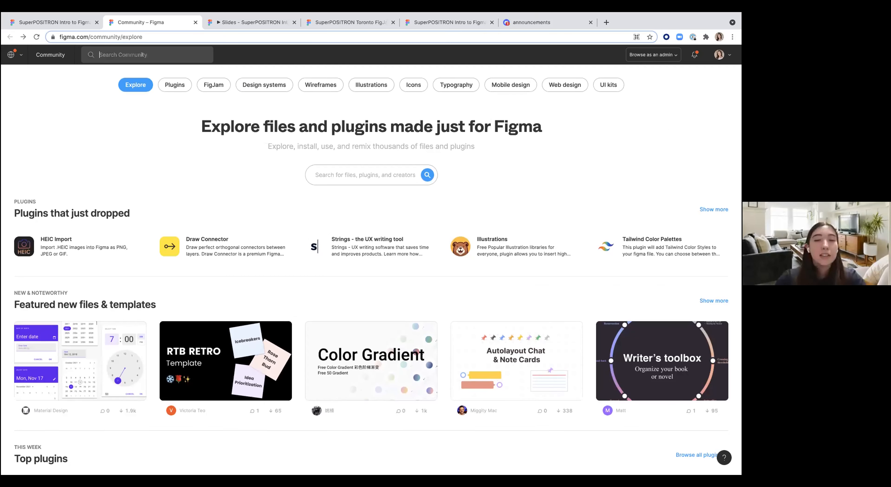
type("shopify")
scroll(382, 201, "left", 5)
scroll(222, 193, "down", 1)
scroll(222, 194, "down", 4)
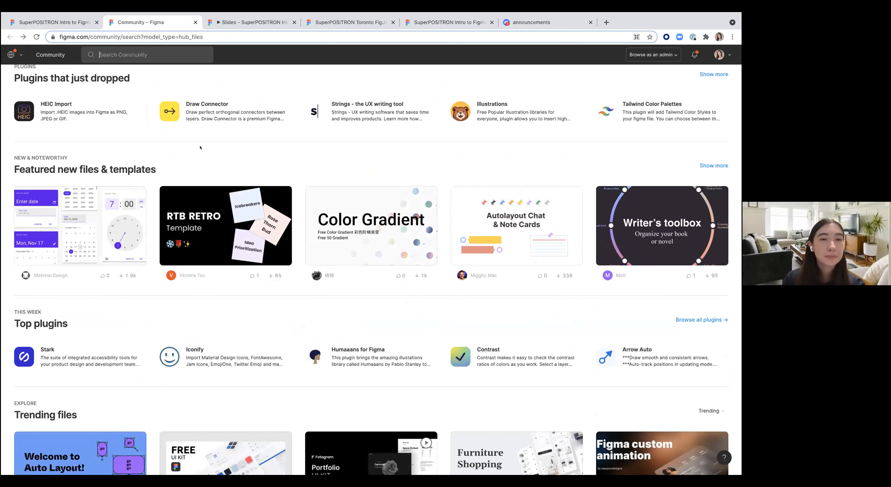
Step: Switch back to the Figma file and open the Figma basics page
left_click(51, 22)
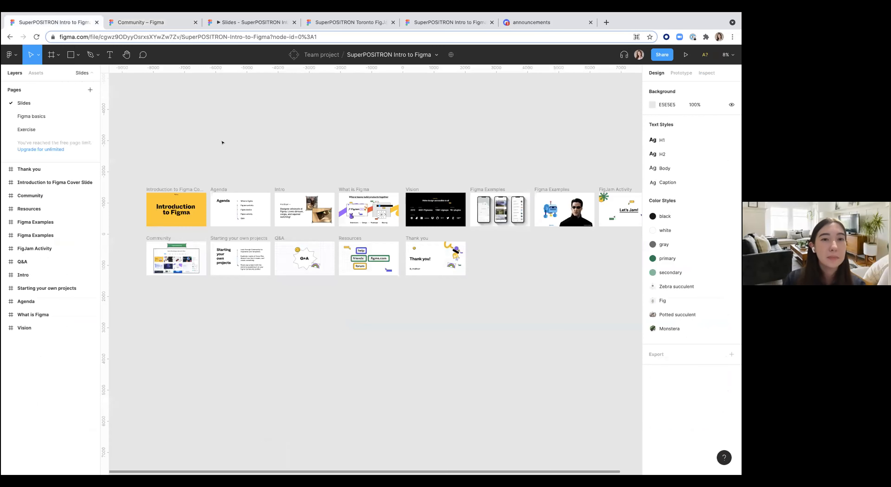
left_click(31, 116)
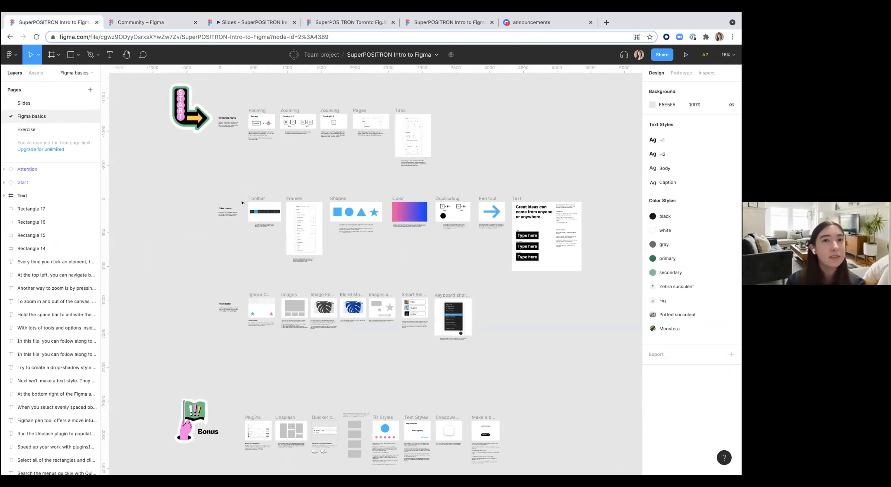
scroll(270, 176, "up", 5)
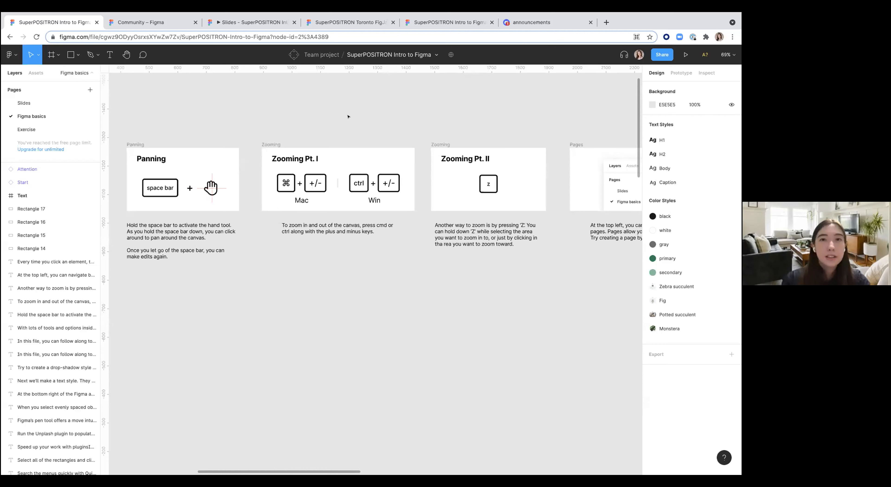
Step: Browse the frame presets and the shape and pen tool options
key("f")
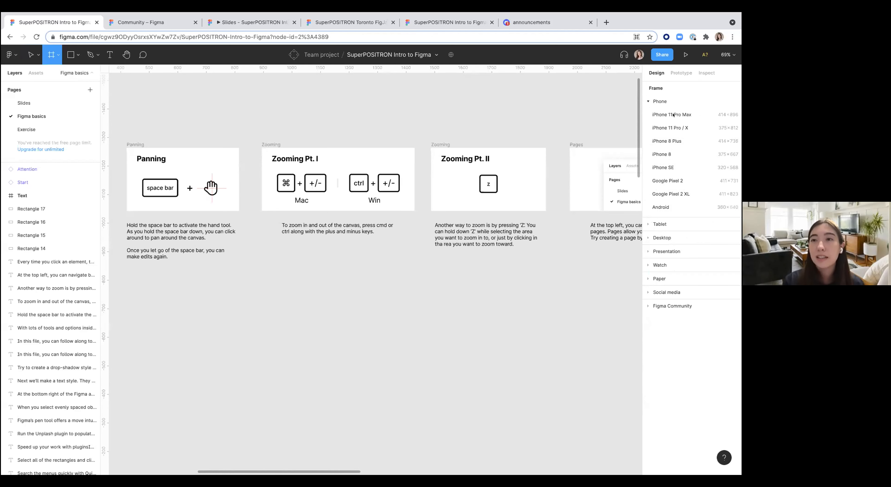
left_click(660, 101)
left_click(660, 115)
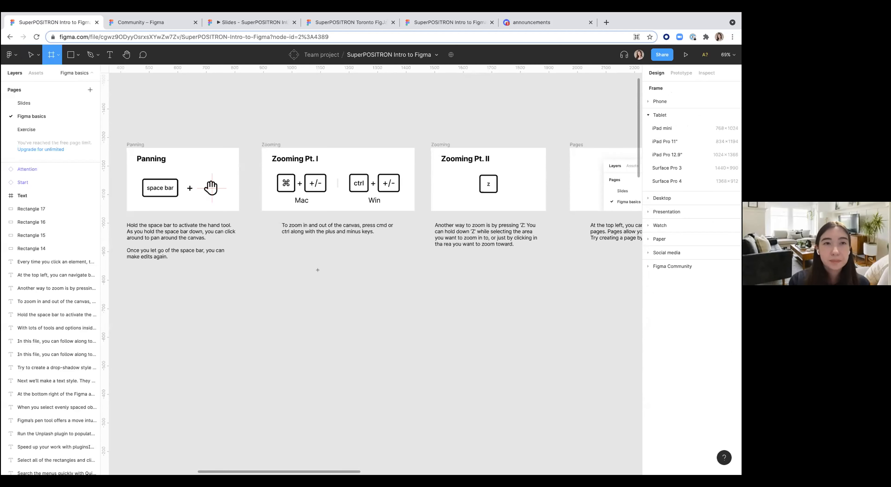
left_click(70, 49)
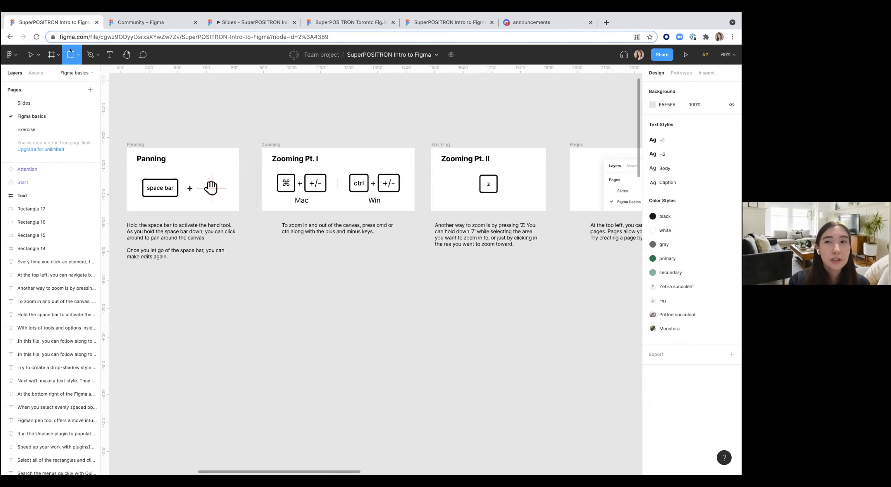
left_click(77, 57)
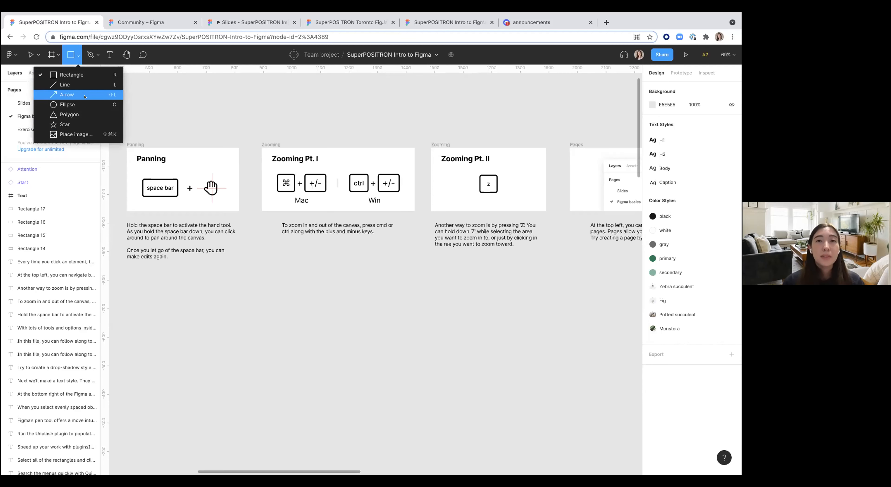
left_click(96, 48)
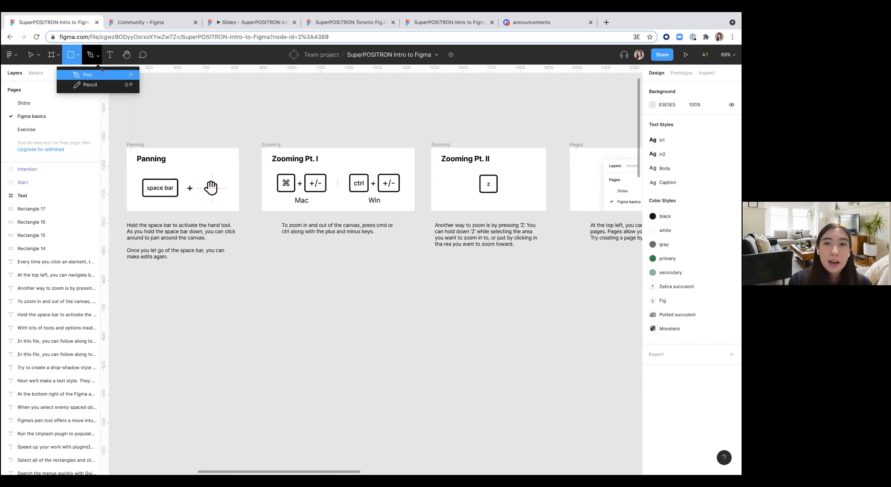
left_click(103, 56)
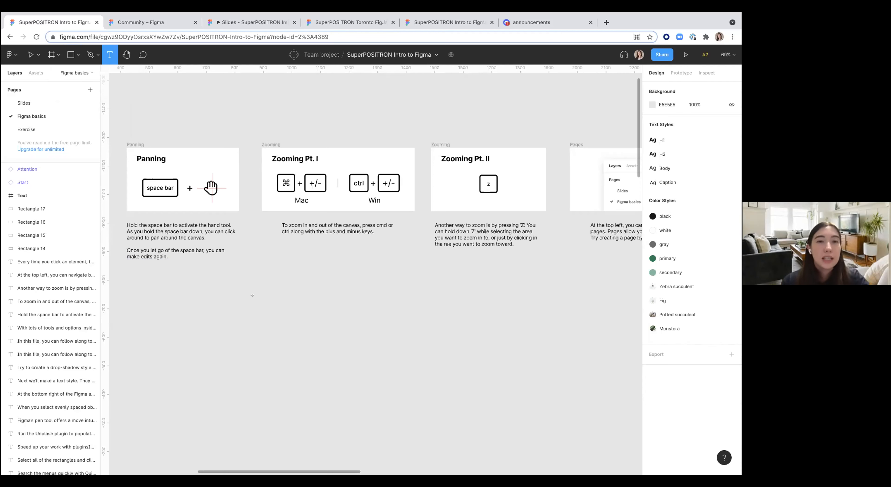
Step: Draw a text box, enter Testing, and erase the last three letters
left_click_drag(248, 296, 371, 331)
type("Testing")
key("BackSpace")
key("BackSpace")
key("BackSpace")
key("BackSpace")
key("BackSpace")
key("BackSpace")
key("BackSpace")
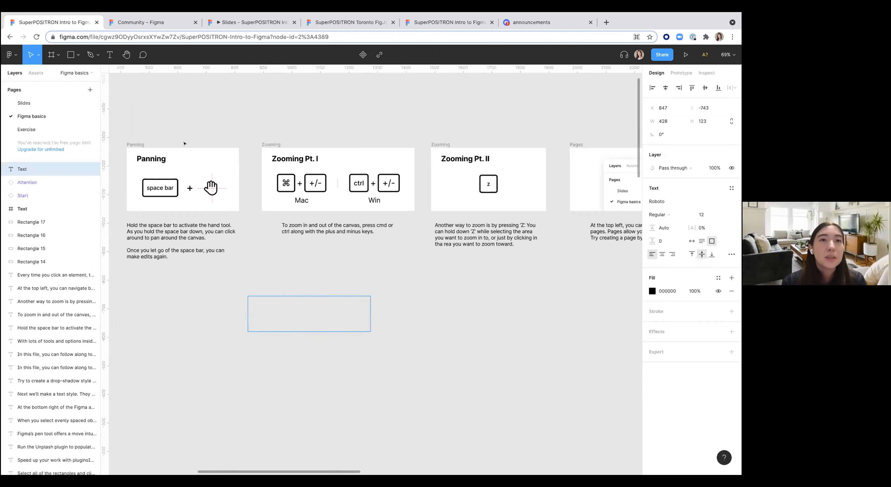
Step: Delete the text box
left_click(122, 56)
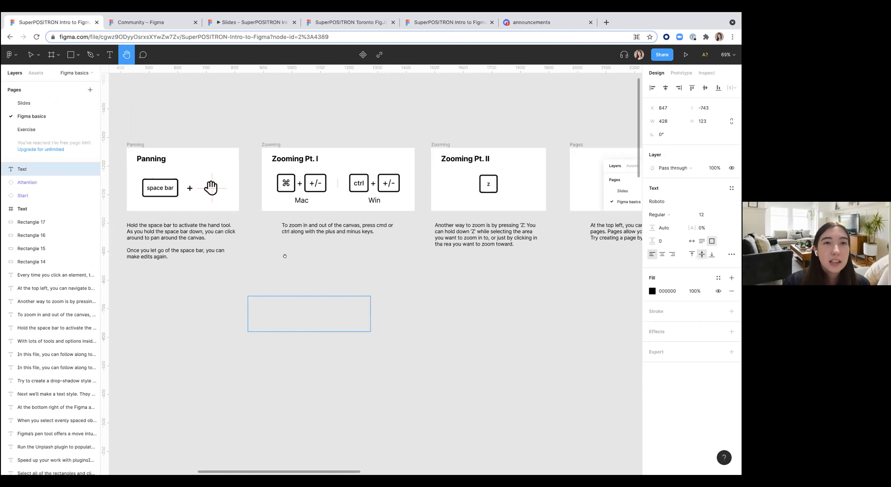
left_click_drag(309, 262, 196, 262)
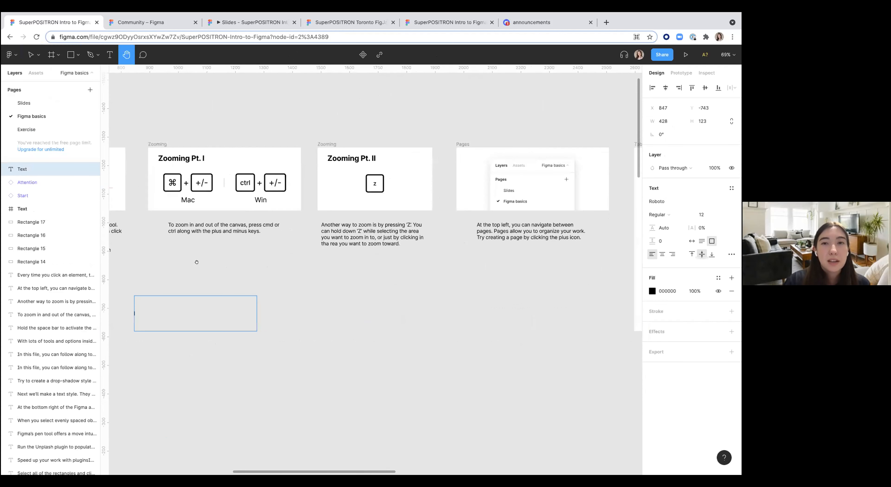
left_click_drag(299, 269, 416, 262)
key("v")
key("Delete")
Step: Survey the tutorial cards laid out across the Figma basics canvas
scroll(416, 262, "down", 5)
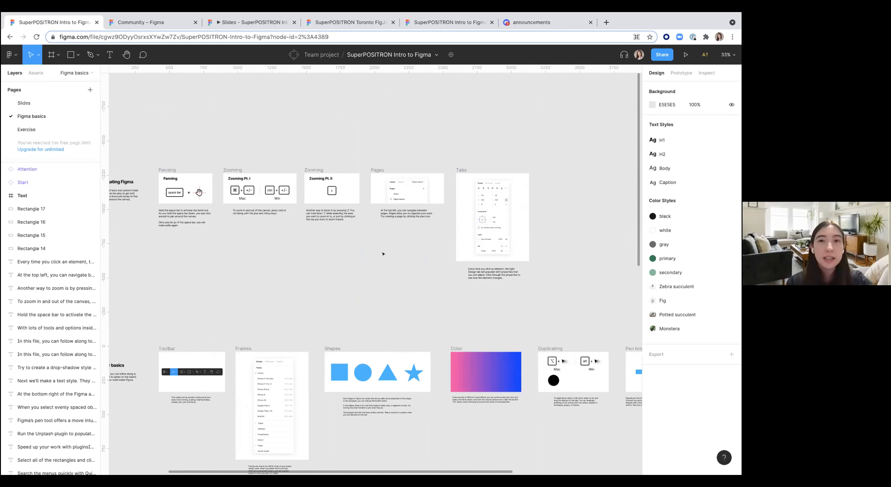
scroll(382, 254, "right", 3)
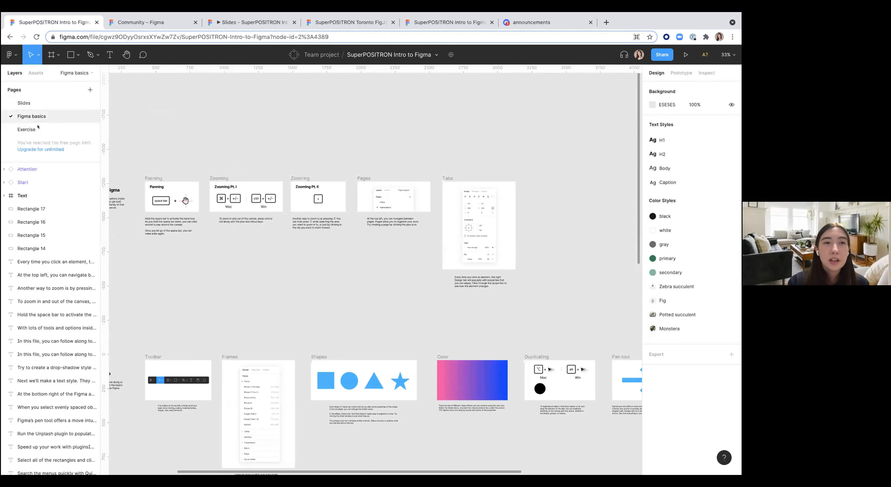
scroll(241, 114, "left", 2)
scroll(241, 114, "left", 1)
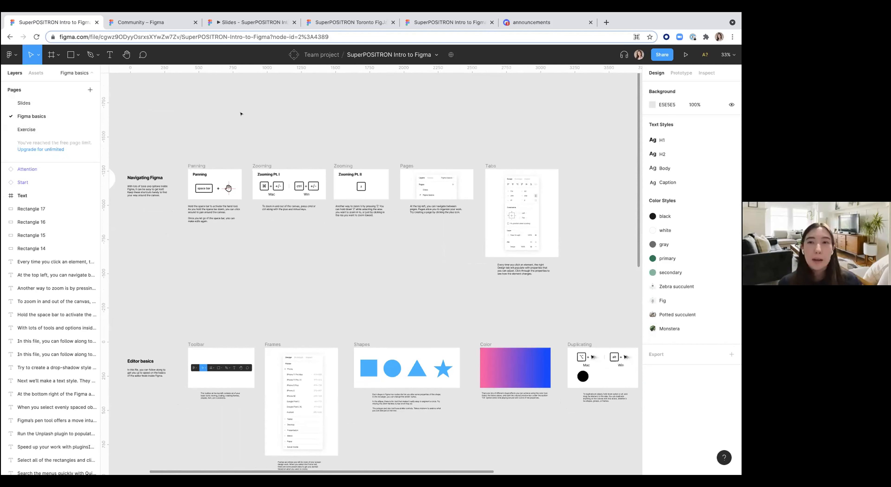
scroll(241, 114, "down", 5)
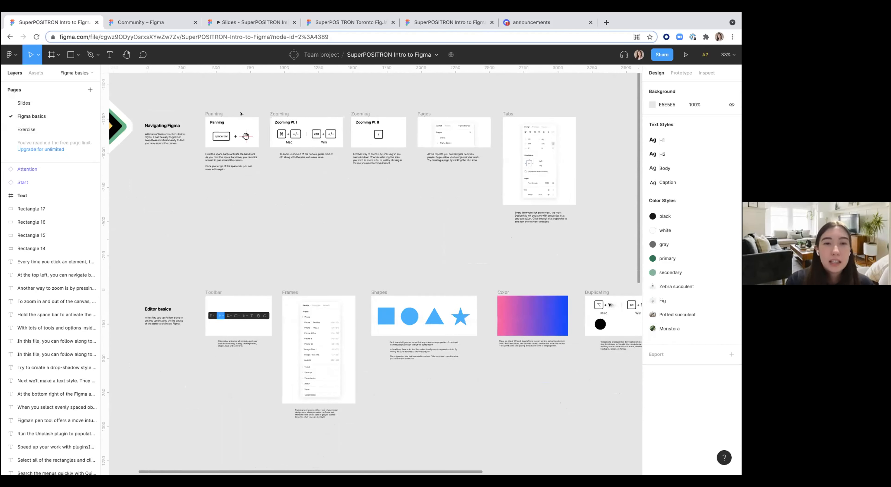
scroll(268, 135, "down", 1)
scroll(268, 136, "right", 2)
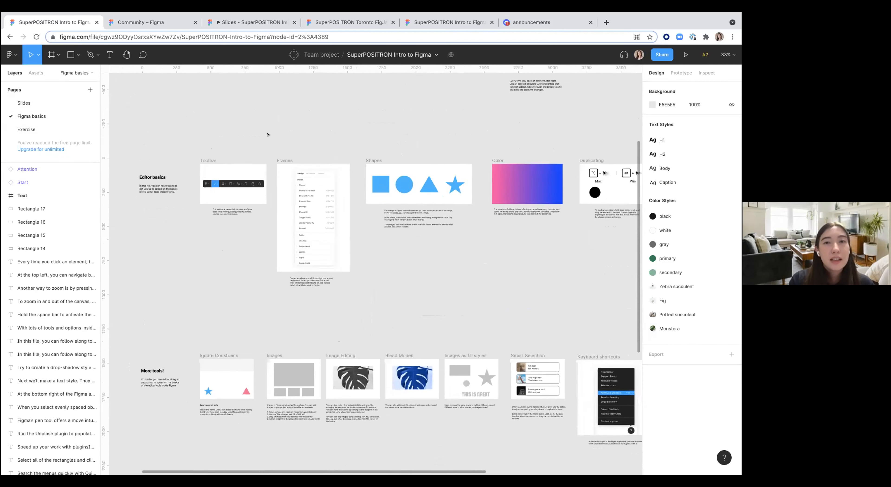
scroll(301, 175, "right", 1)
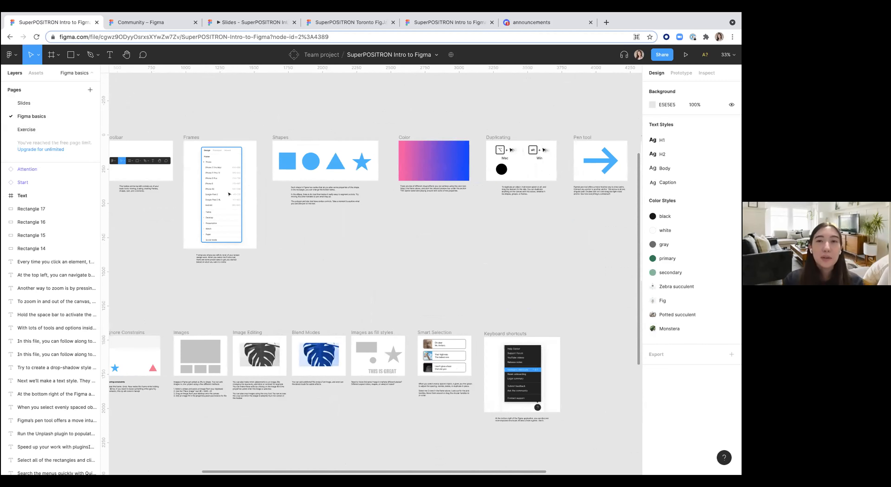
scroll(343, 255, "right", 2)
scroll(343, 255, "up", 1)
scroll(342, 255, "up", 1)
scroll(343, 255, "right", 1)
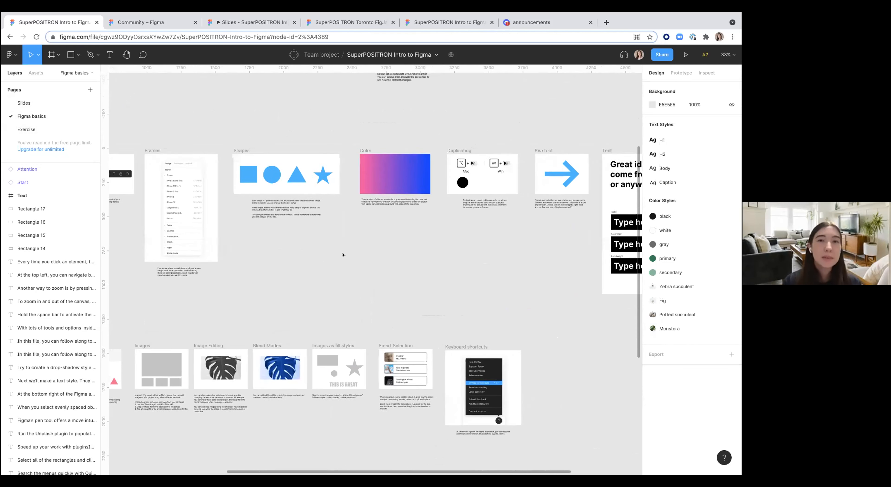
scroll(343, 255, "right", 1)
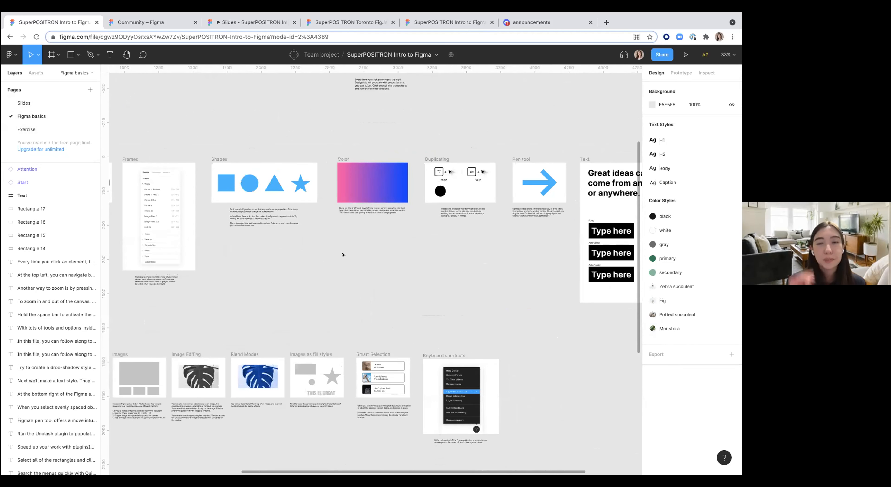
scroll(374, 242, "up", 5)
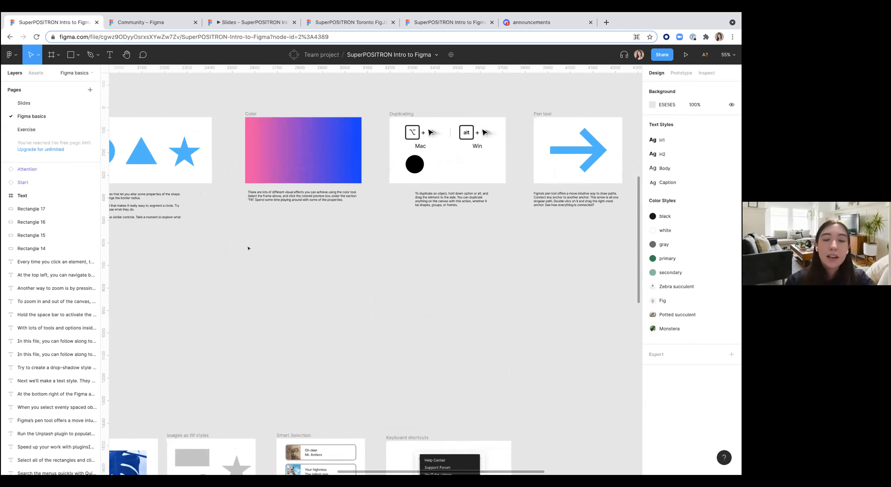
Step: Draw a frame about 484 × 335 below the Color card
key("f")
left_click_drag(245, 253, 354, 328)
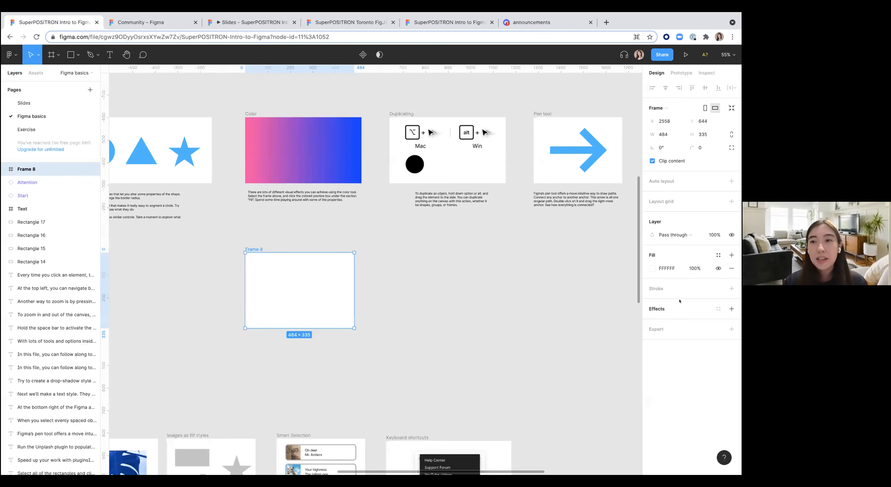
Step: Set the frame's fill to a light green, 90D6BD
left_click(653, 269)
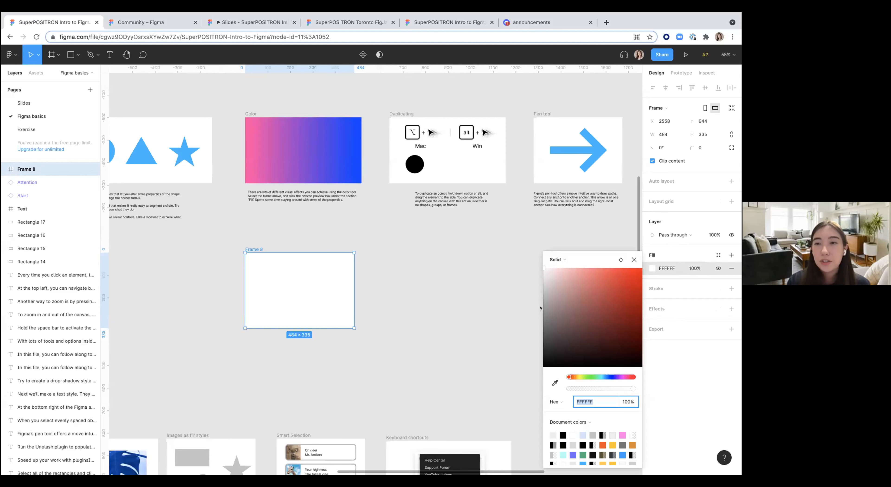
left_click(592, 295)
left_click(598, 377)
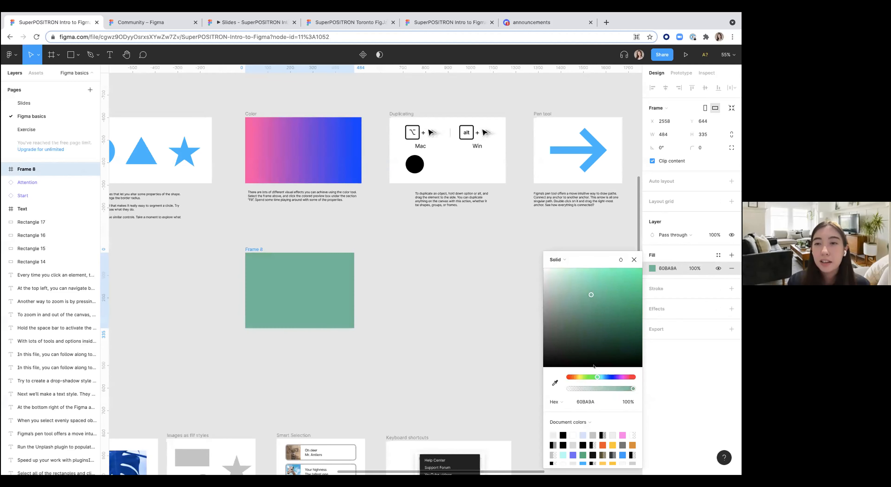
left_click(574, 284)
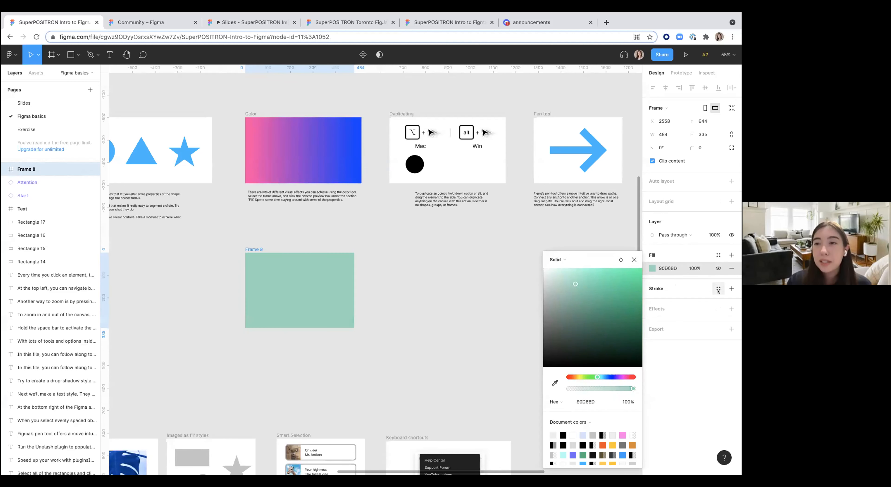
Step: Add a black stroke of weight 7 and a drop shadow effect to the green frame
left_click(732, 288)
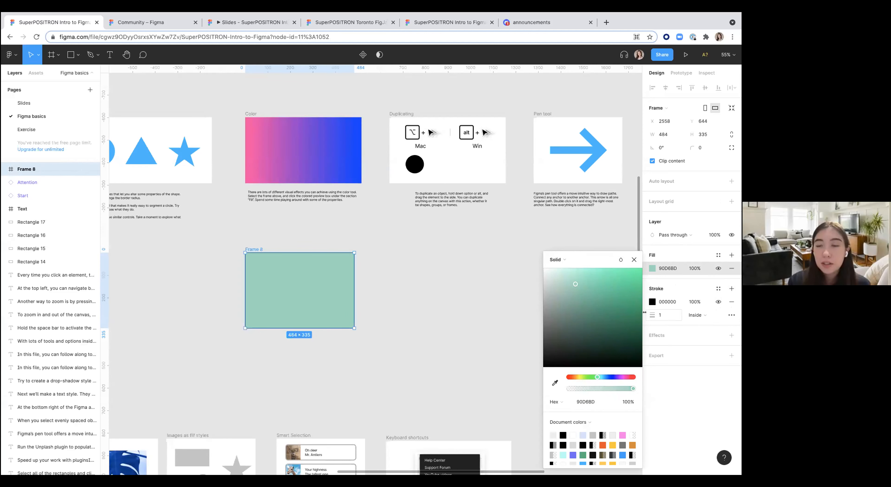
mouse_move(652, 315)
left_mouse_down()
mouse_move(678, 316)
mouse_move(657, 316)
left_mouse_up()
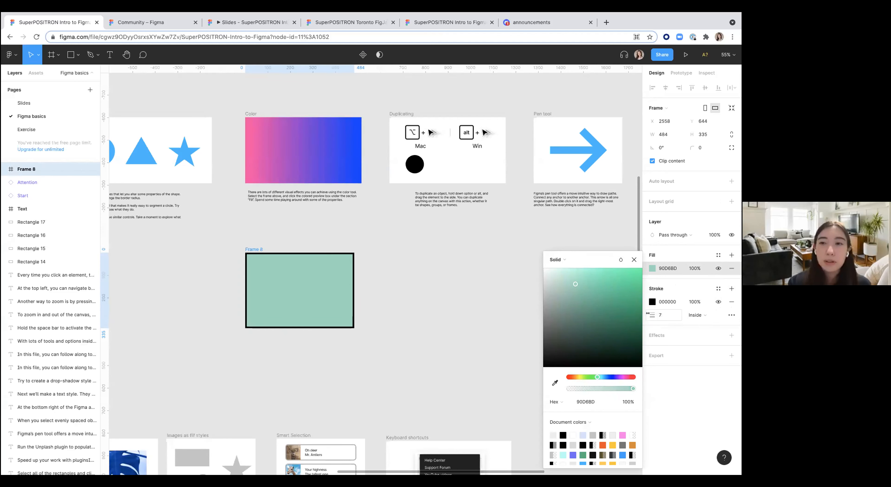
left_click(732, 335)
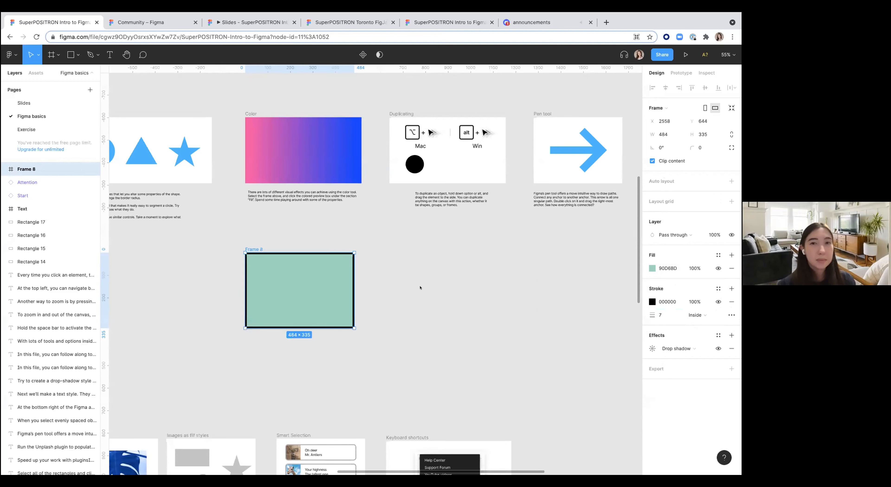
Step: Delete the green frame
left_click(411, 275)
left_click(322, 284)
scroll(310, 287, "down", 5)
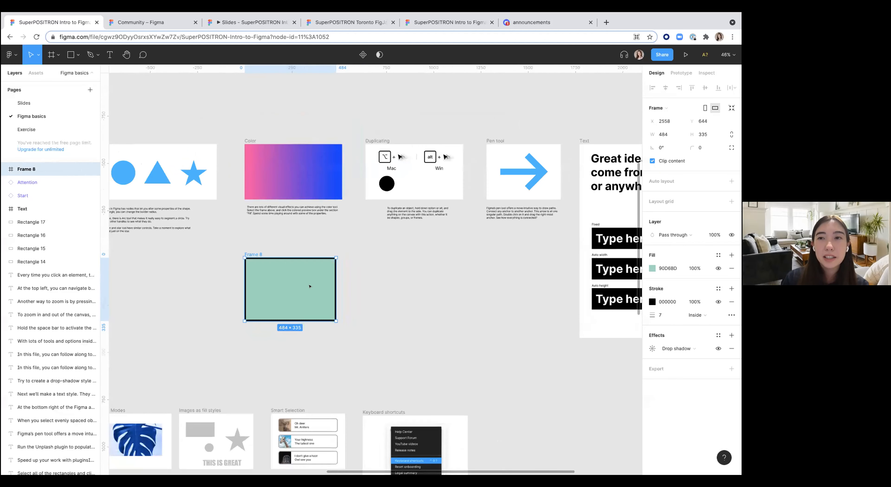
key("Delete")
Step: Browse the lower tutorial cards across the canvas and zoom in on the Ignore Constraints card
scroll(310, 287, "down", 5)
scroll(309, 287, "left", 6)
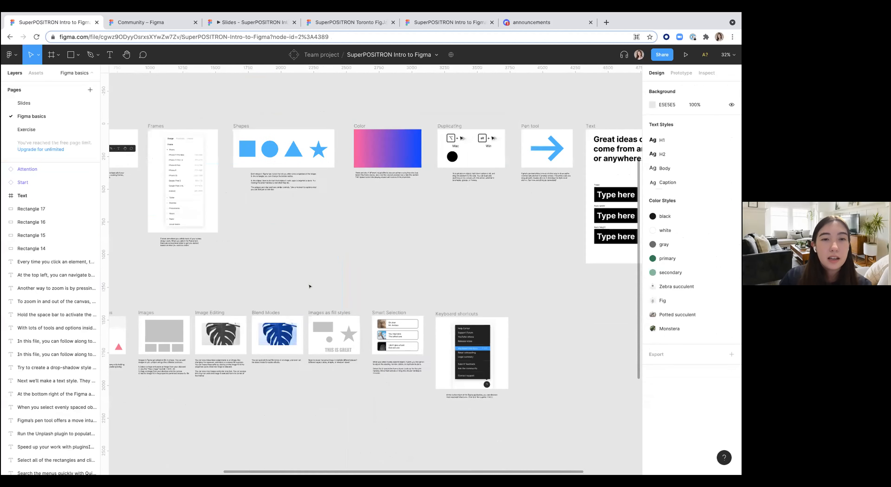
scroll(309, 287, "down", 2)
scroll(310, 287, "left", 1)
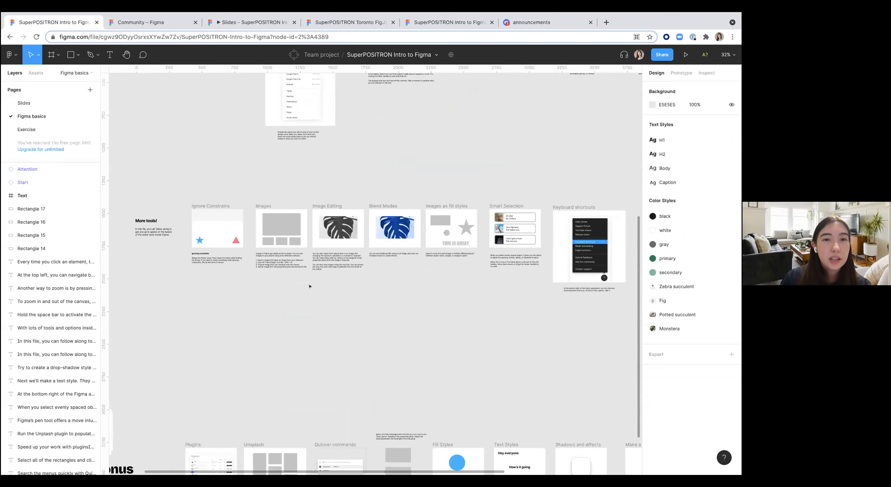
scroll(309, 287, "down", 3)
scroll(310, 286, "left", 2)
scroll(310, 286, "down", 2)
scroll(310, 287, "left", 1)
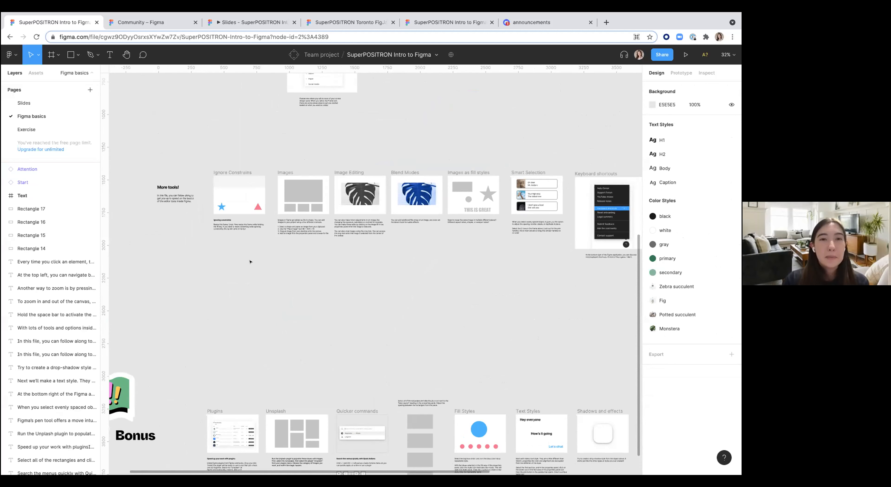
scroll(242, 253, "up", 10)
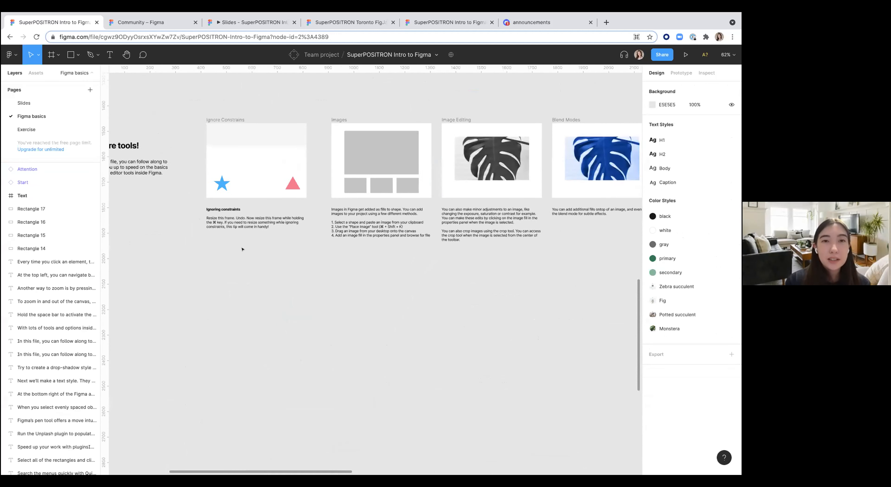
scroll(257, 194, "up", 1)
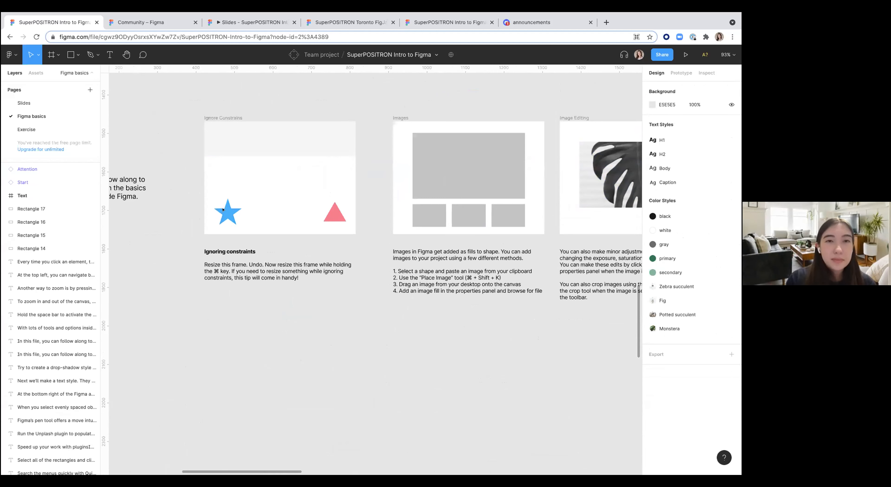
Step: Resize the Ignore Constraints frame wider to about 474 × 276
left_click(223, 117)
left_click(224, 209)
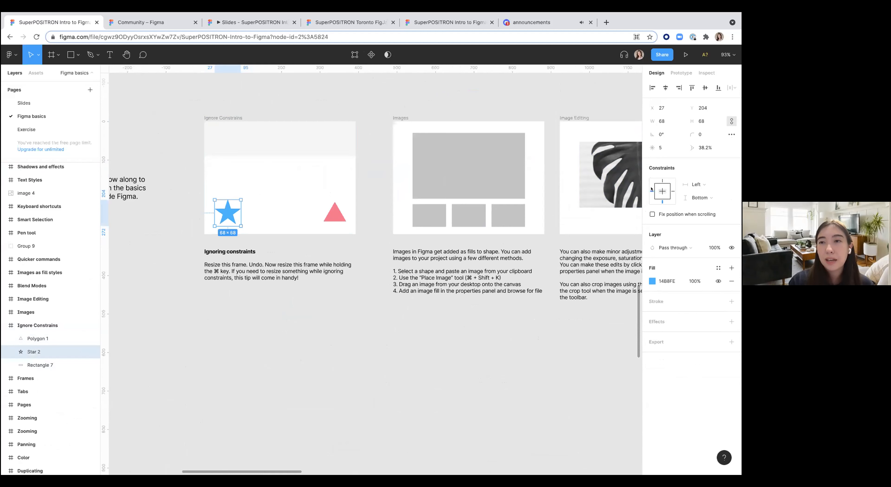
left_click(225, 118)
left_click_drag(357, 110, 387, 128)
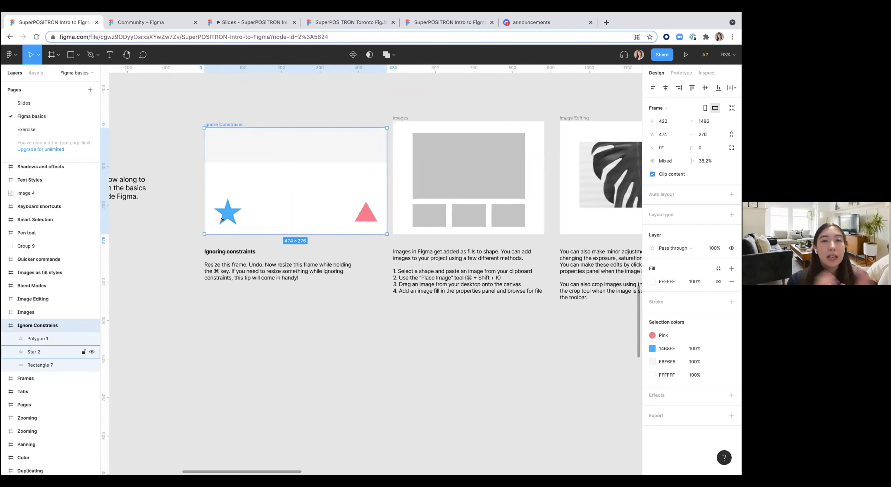
Step: Check the triangle's constraints and narrow the Ignore Constraints frame again
left_click(366, 214)
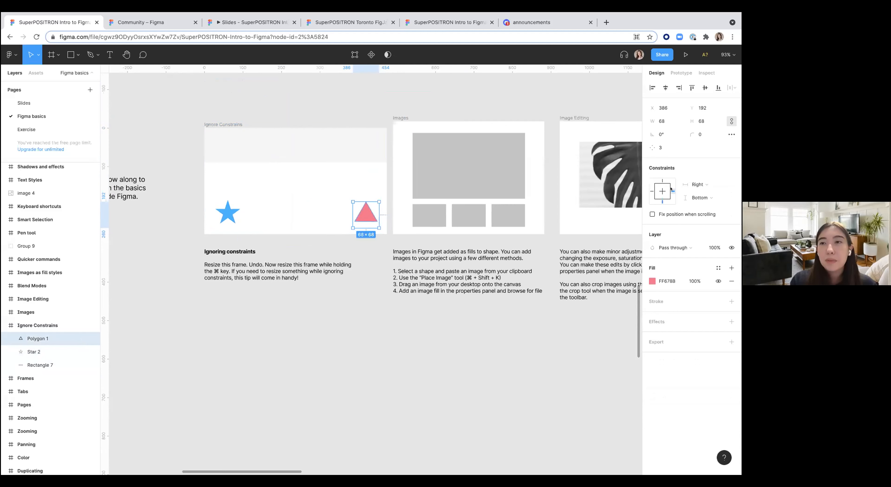
left_click(229, 125)
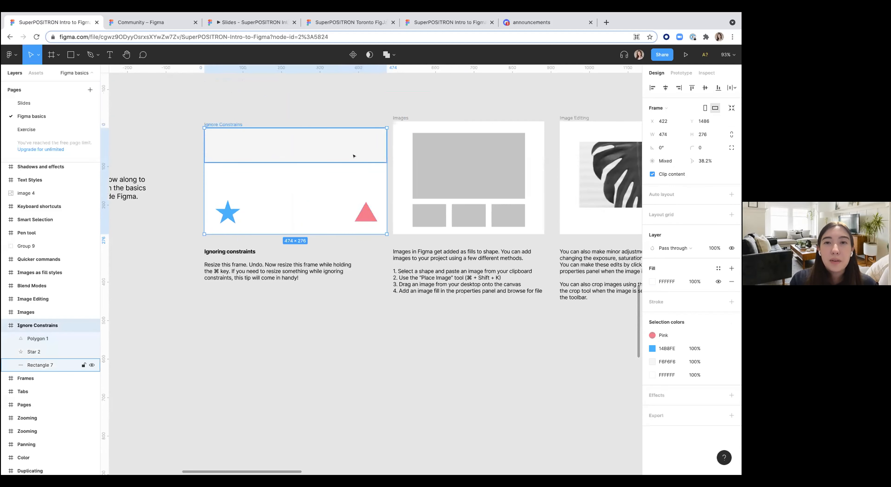
left_click_drag(388, 165, 373, 177)
left_click(321, 347)
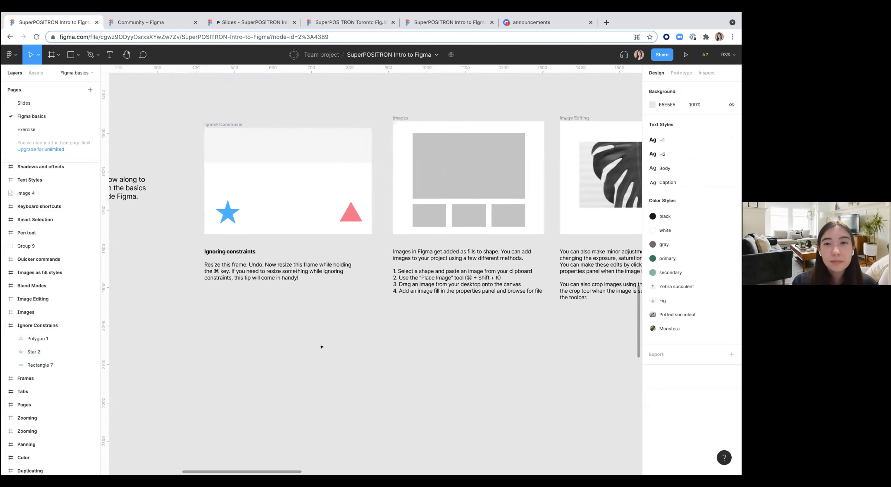
Step: Open the fill settings of the large grey rectangle in the Images card and close them
scroll(321, 346, "right", 10)
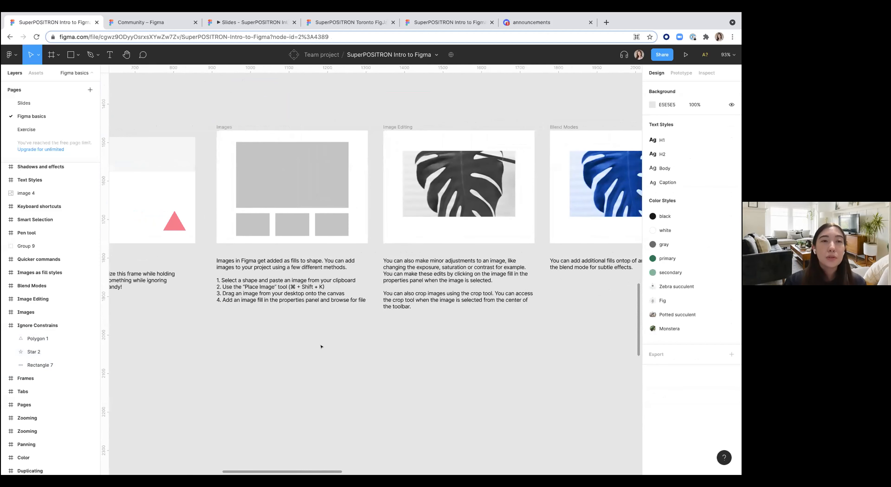
scroll(282, 176, "up", 3)
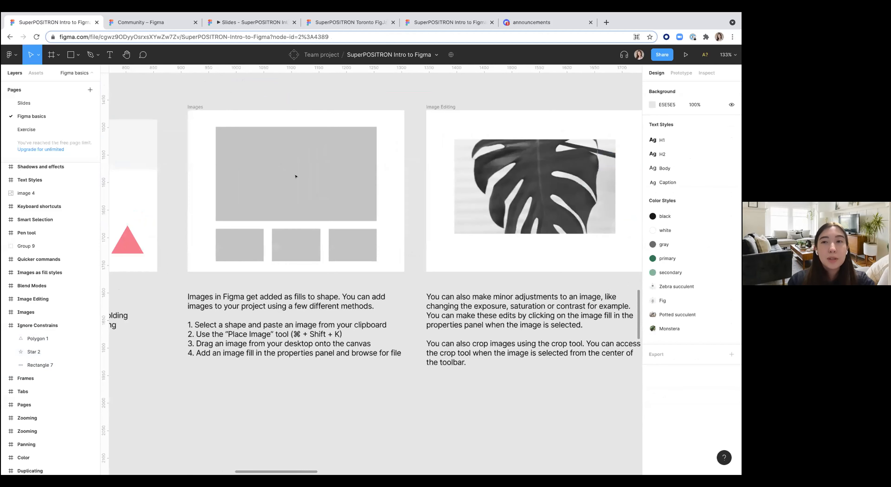
left_click(287, 176)
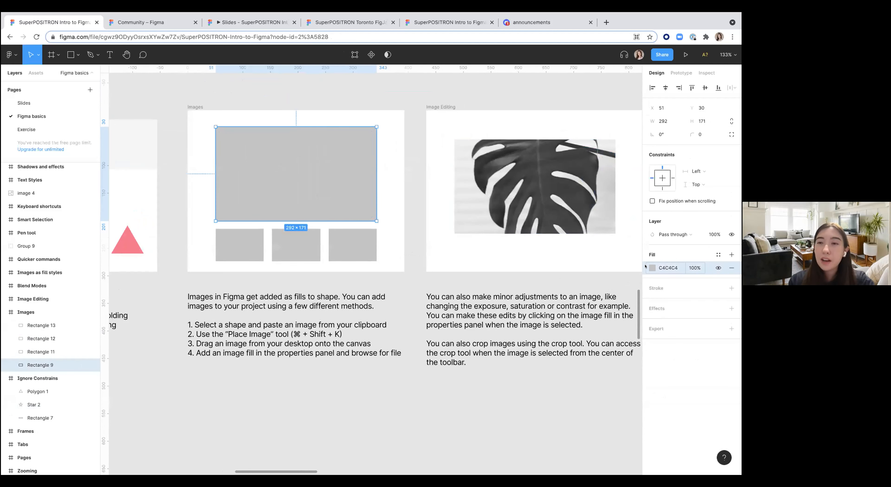
left_click(652, 268)
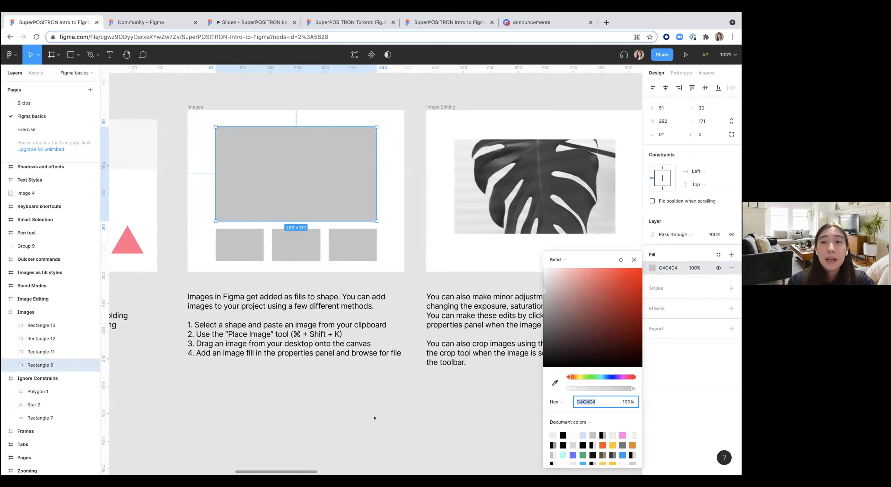
key("Escape")
key("Escape")
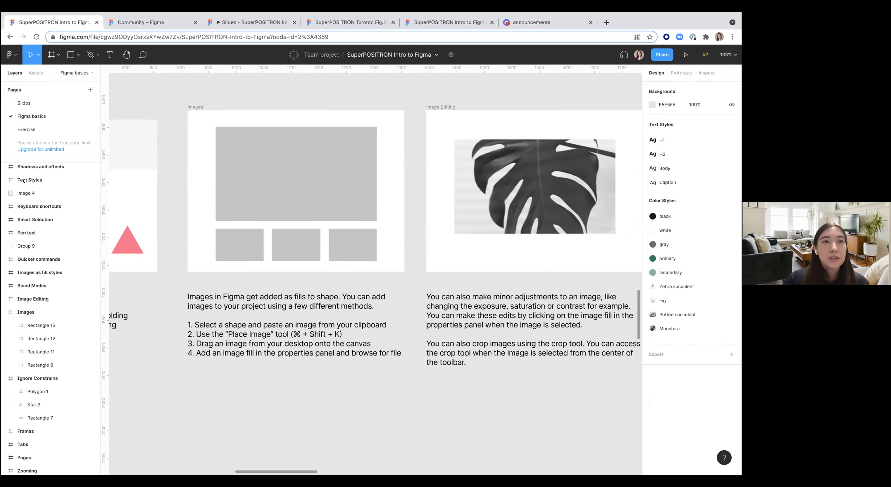
left_click(10, 54)
mouse_move(36, 108)
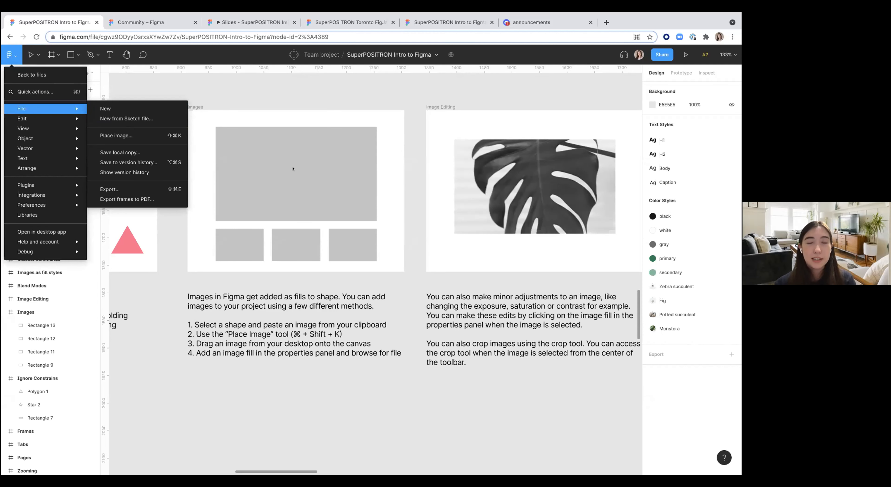
left_click(191, 89)
Step: Open the monstera image fill in the Image Editing card and nudge its exposure and saturation sliders
scroll(251, 154, "right", 3)
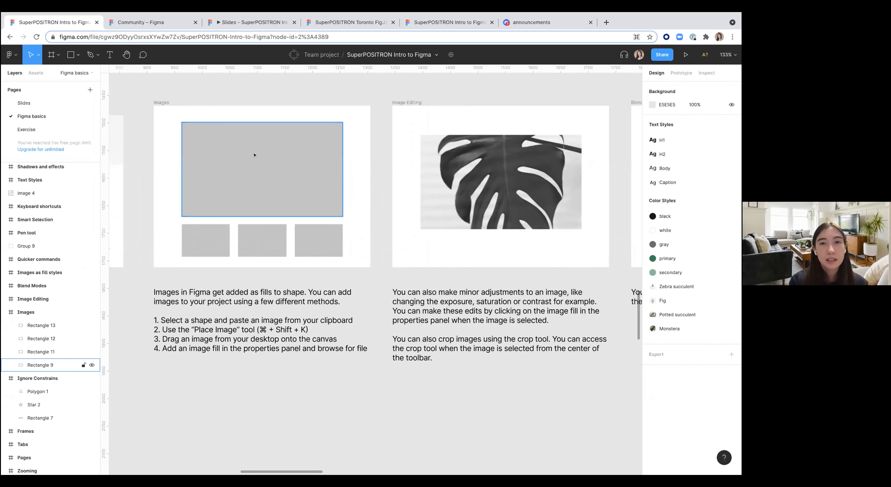
scroll(255, 155, "down", 2)
scroll(250, 163, "right", 6)
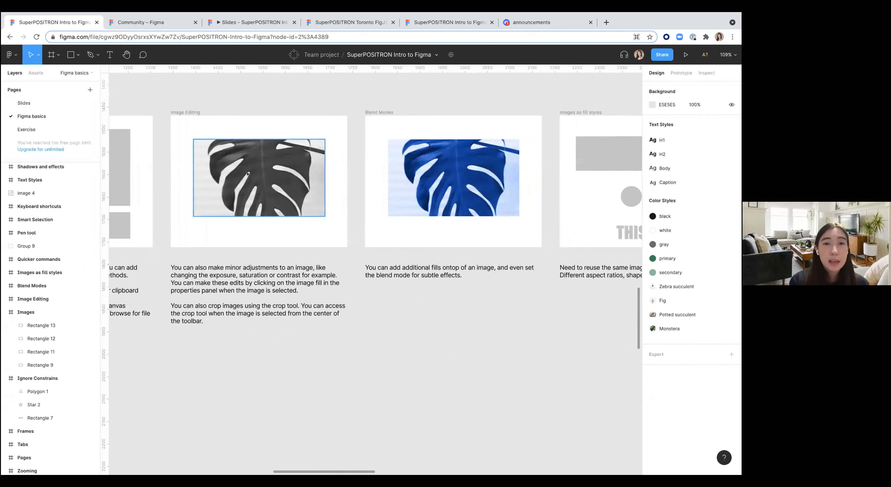
left_click(238, 183)
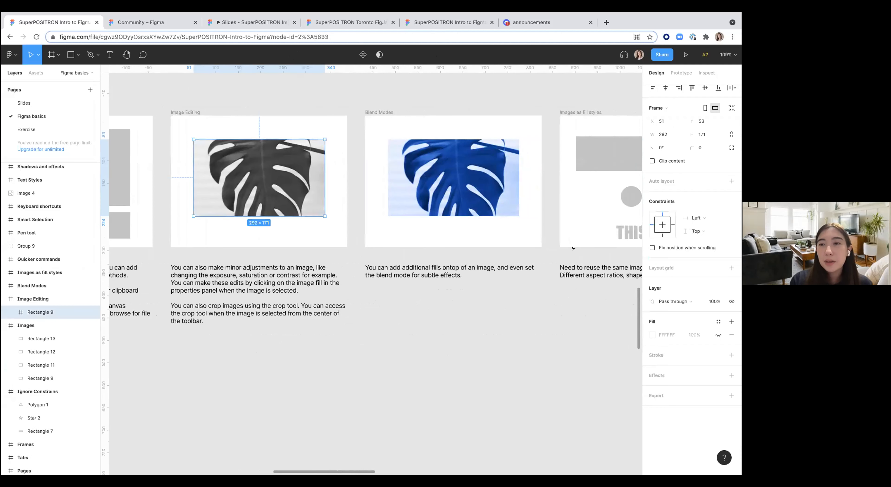
double_click(283, 190)
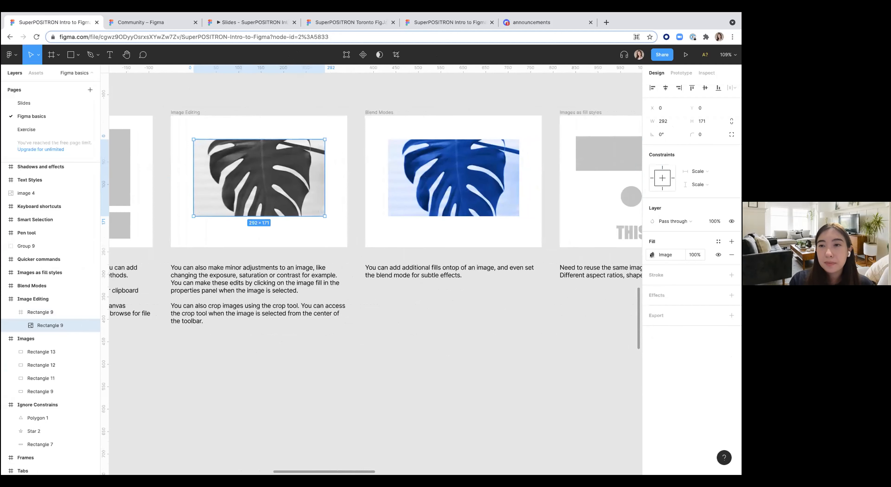
left_click(652, 255)
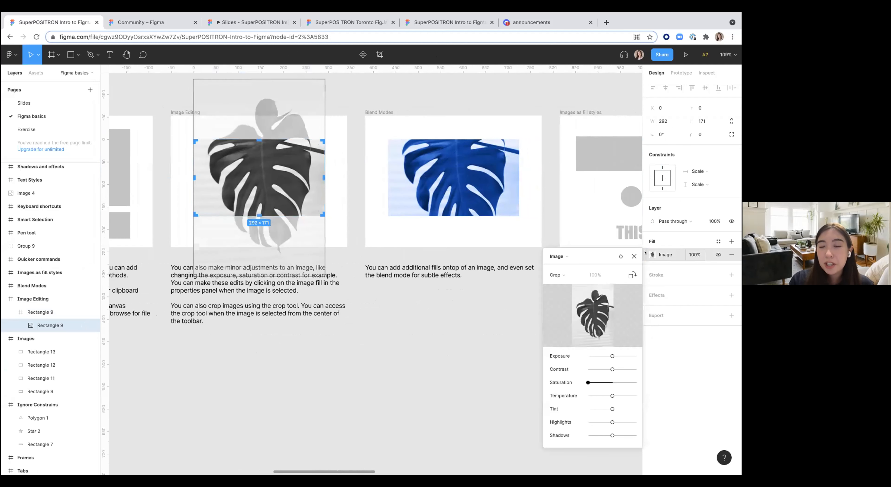
mouse_move(611, 356)
left_mouse_down()
mouse_move(593, 356)
mouse_move(613, 356)
left_mouse_up()
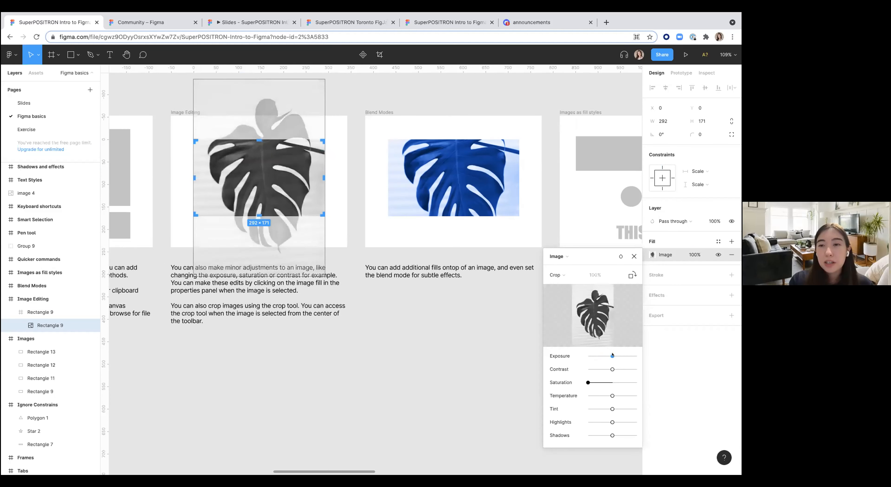
mouse_move(588, 381)
left_mouse_down()
mouse_move(631, 382)
mouse_move(588, 383)
left_mouse_up()
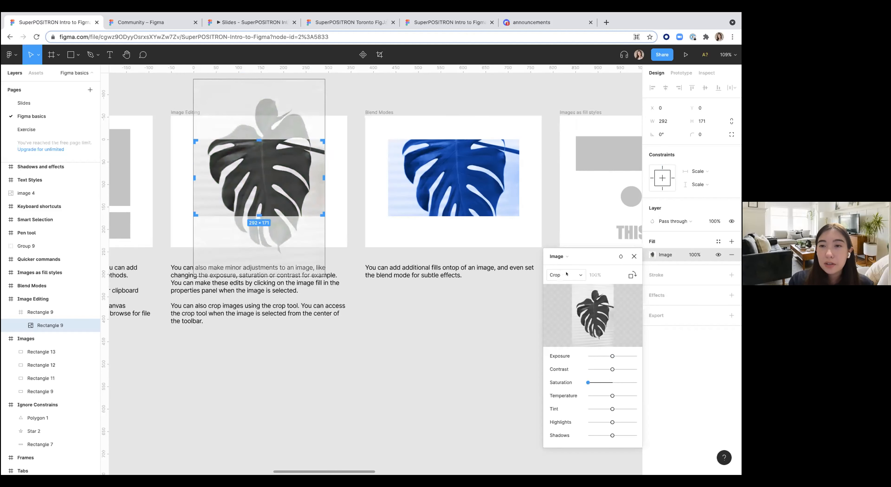
Step: Review the image fill mode options and close the image settings
left_click(560, 275)
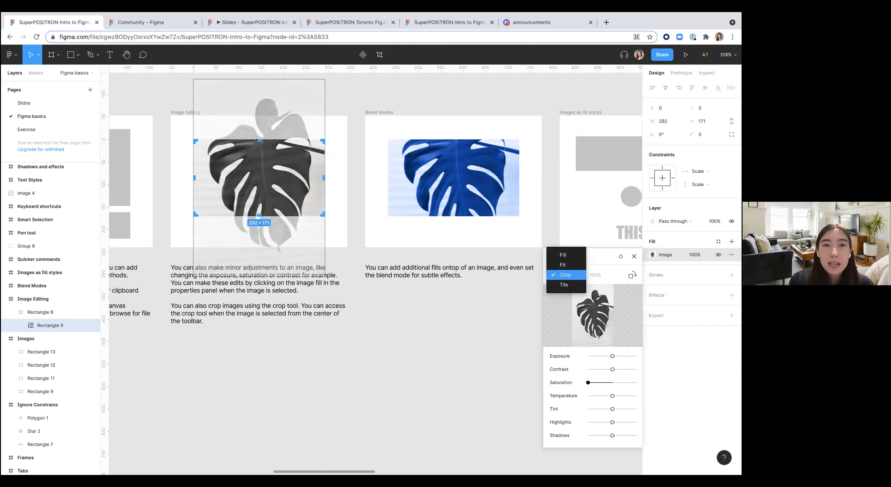
left_click(255, 130)
mouse_move(259, 142)
left_mouse_down()
mouse_move(258, 161)
mouse_move(257, 121)
mouse_move(257, 135)
left_mouse_up()
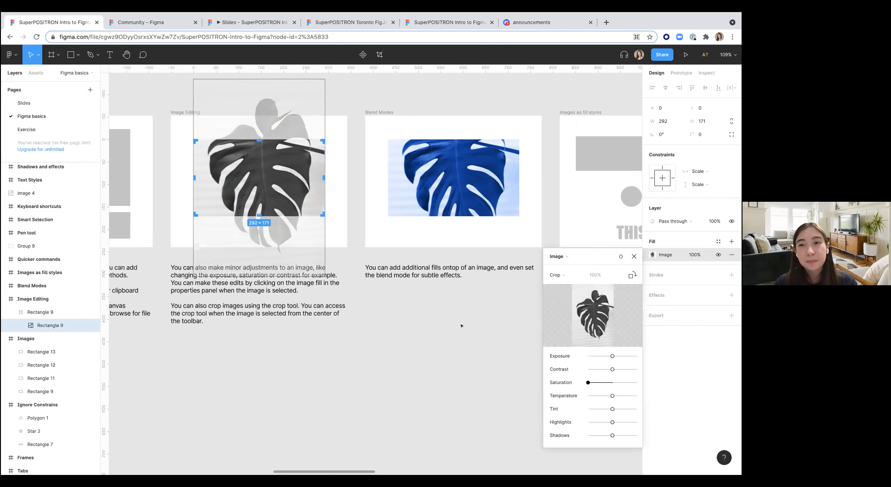
left_click(634, 257)
left_click(472, 345)
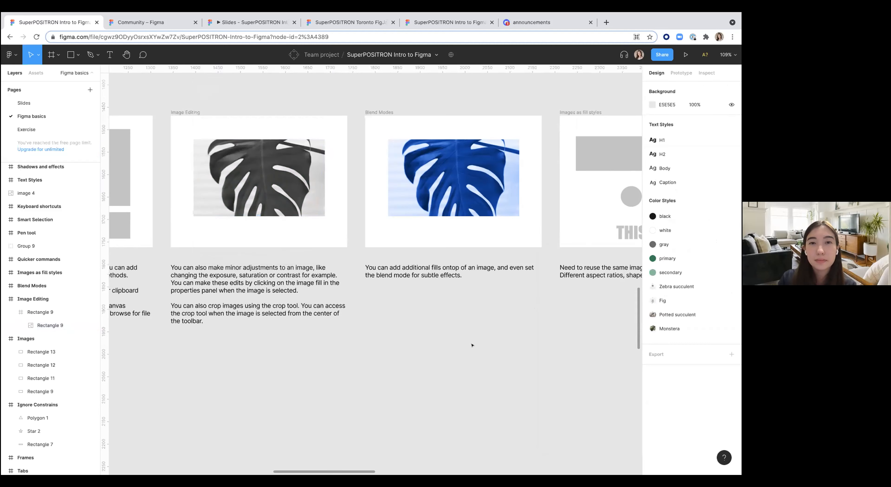
Step: Apply the Zebra succulent color style as the fill of the grey rectangle in the Images as fill styles card
scroll(473, 346, "right", 6)
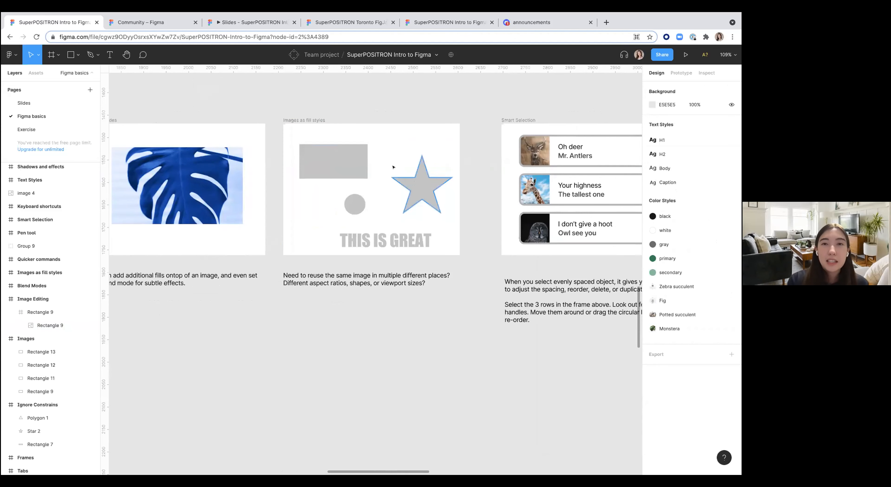
left_click(328, 161)
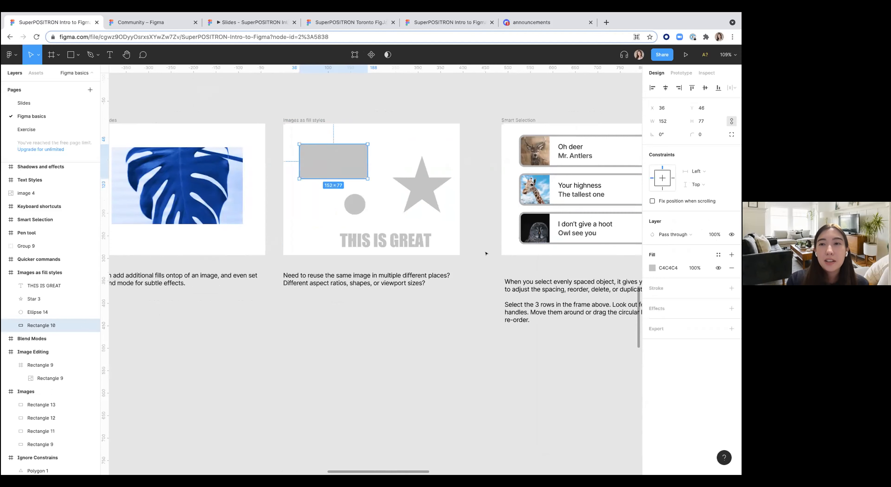
scroll(486, 254, "left", 1)
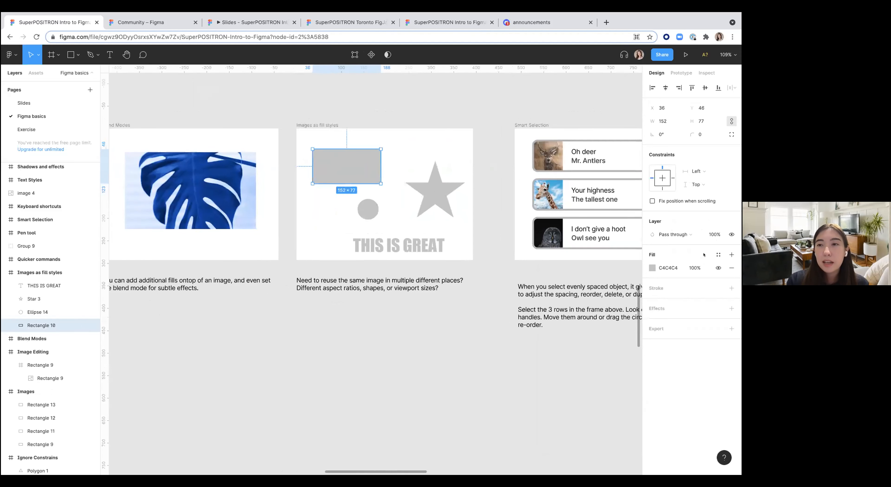
left_click(719, 254)
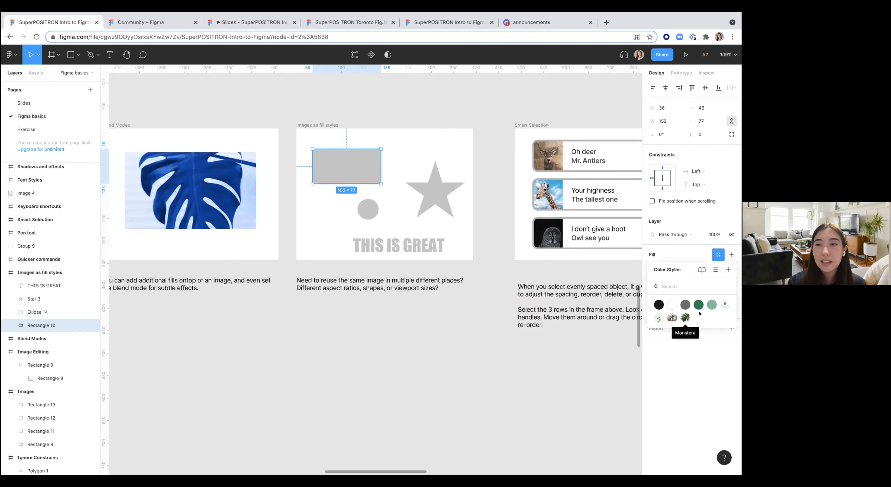
left_click(724, 304)
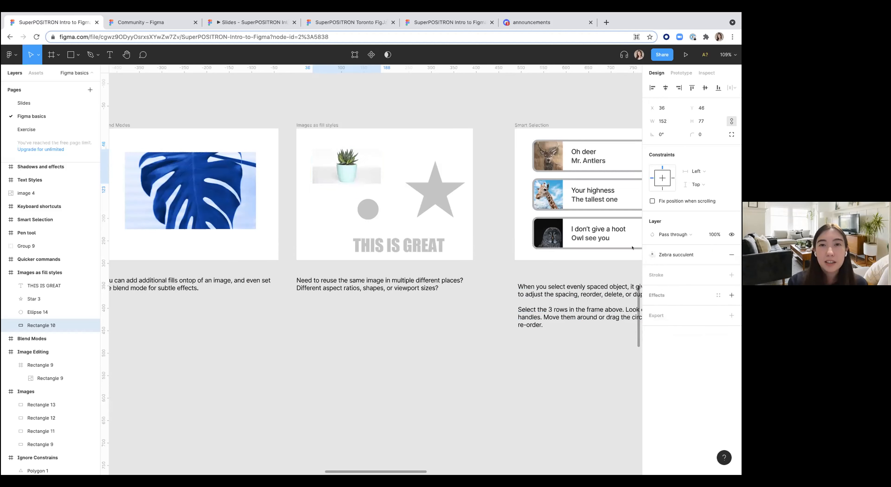
Step: Apply the Monstera color style as the fill of the "THIS IS GREAT" text in the Images as fill styles card
left_click(398, 245)
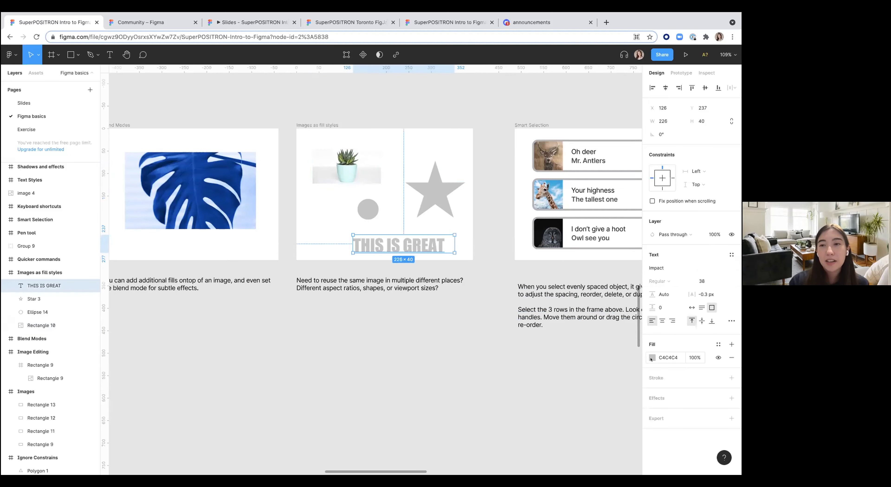
left_click(651, 358)
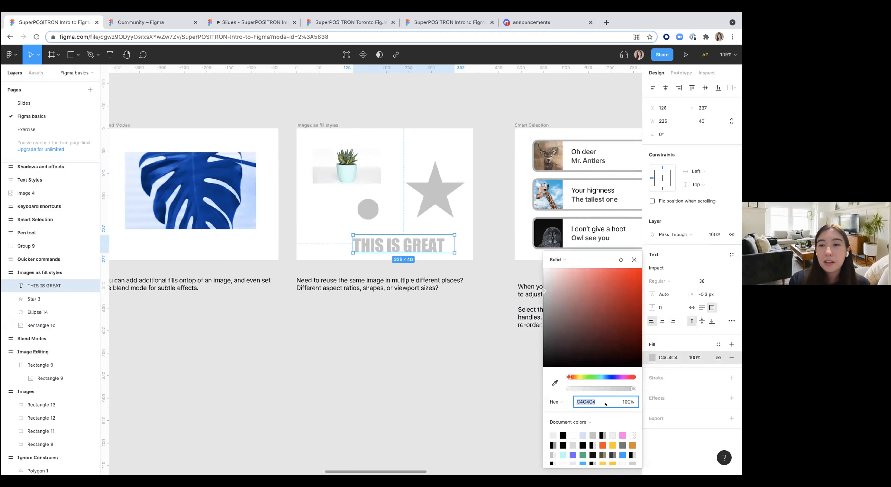
left_click(719, 345)
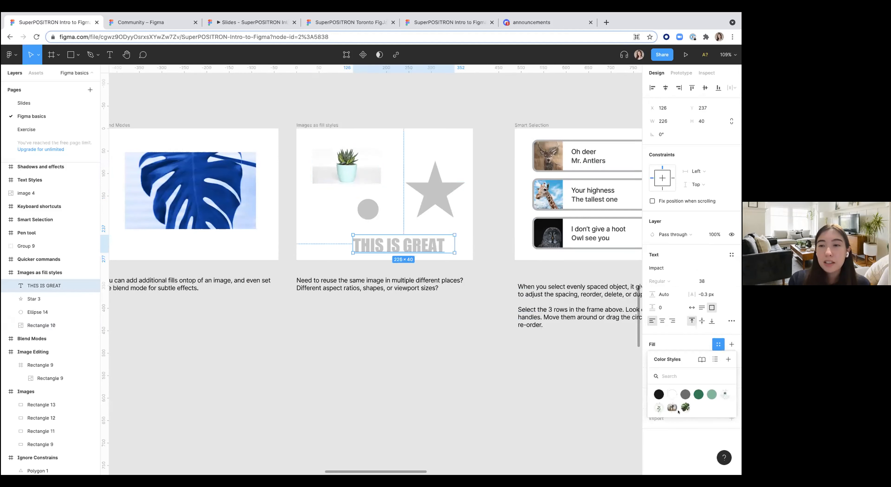
left_click(685, 408)
Step: Apply the Monstera color style as the fill of the grey circle in the same card
left_click(368, 209)
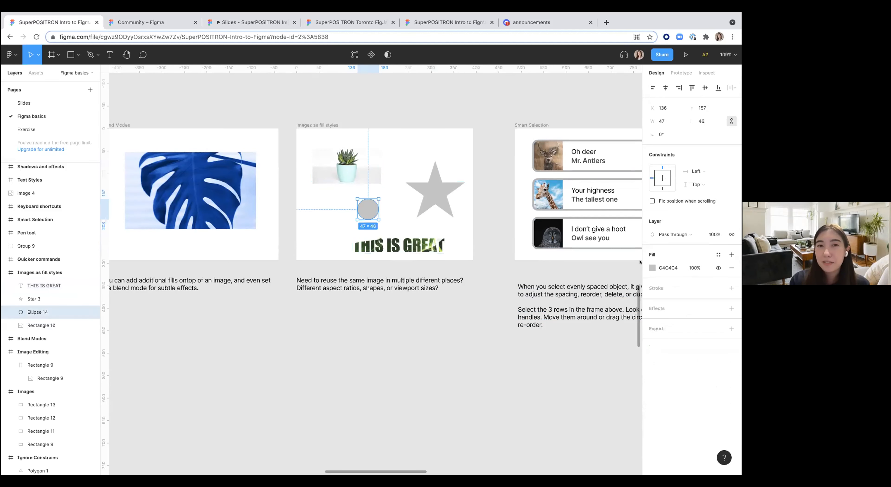
left_click(713, 255)
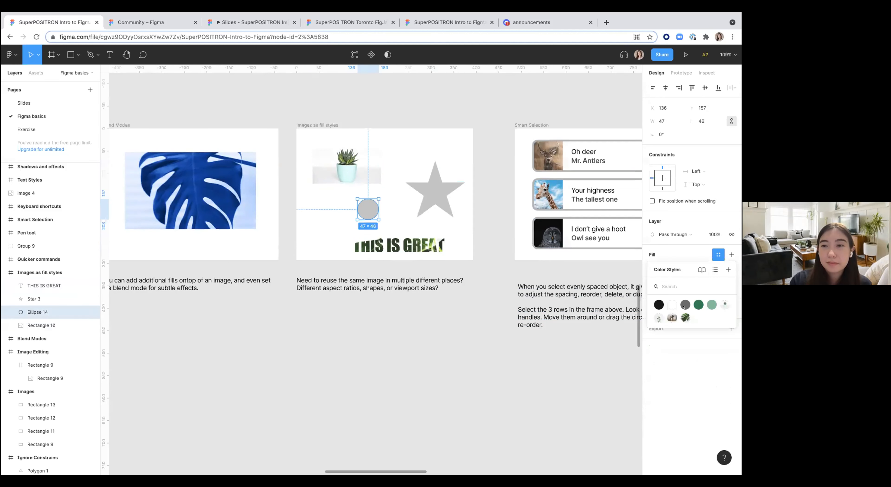
left_click(686, 317)
left_click(481, 347)
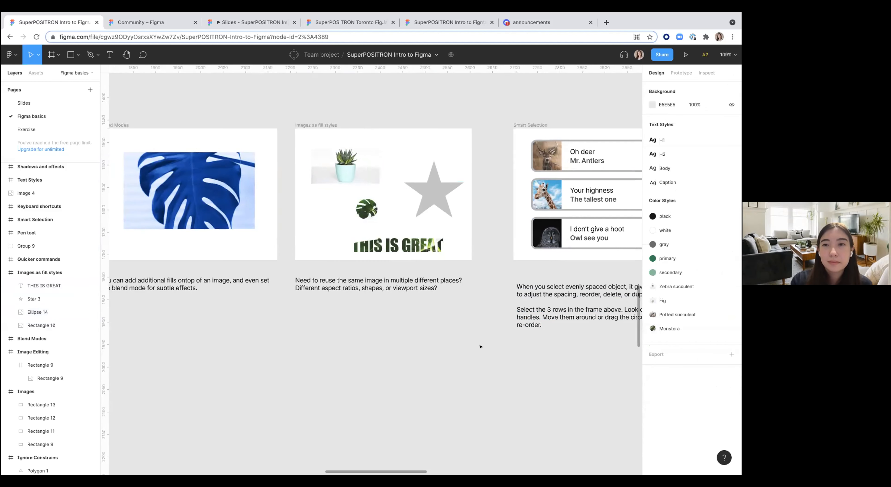
Step: Select the three album rows in the Smart Selection card and rearrange them by adjusting their spacing
scroll(480, 347, "right", 5)
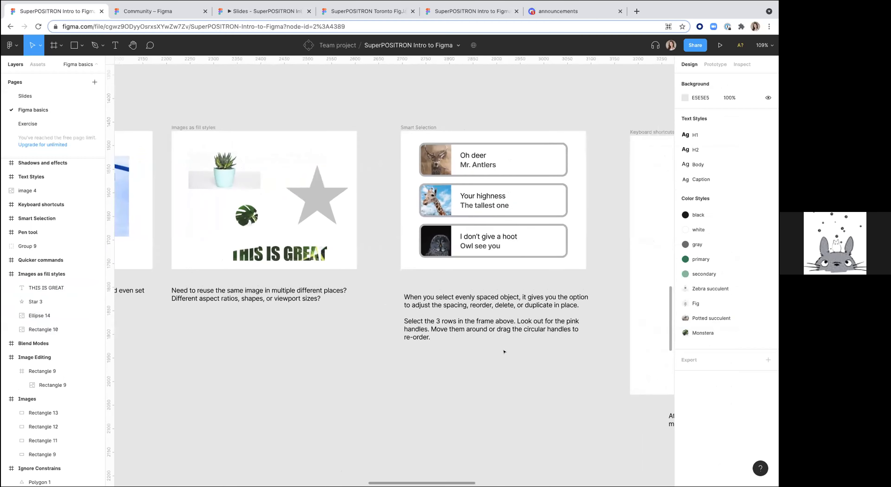
scroll(503, 352, "right", 5)
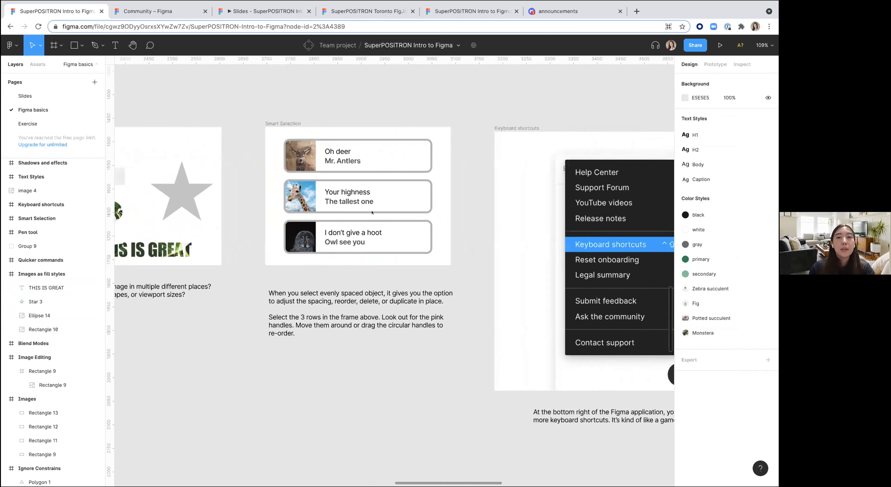
scroll(302, 177, "up", 5)
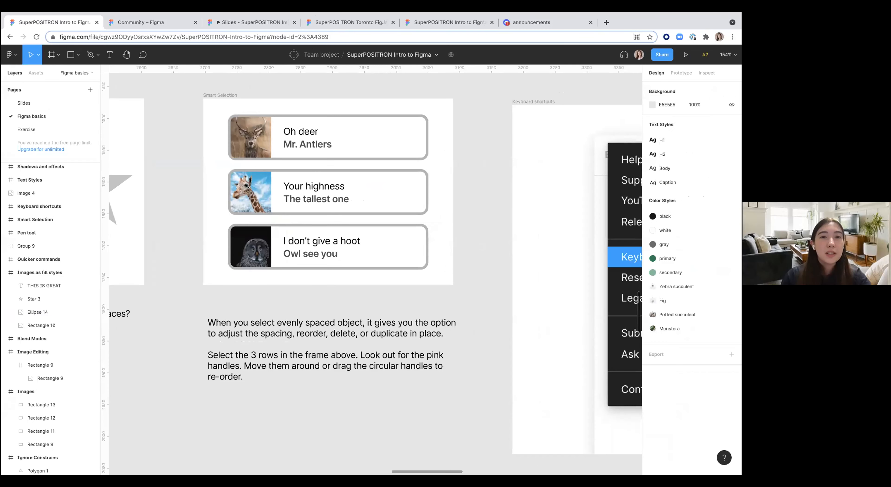
left_click(248, 187)
left_click_drag(267, 187, 257, 187)
left_click(267, 146)
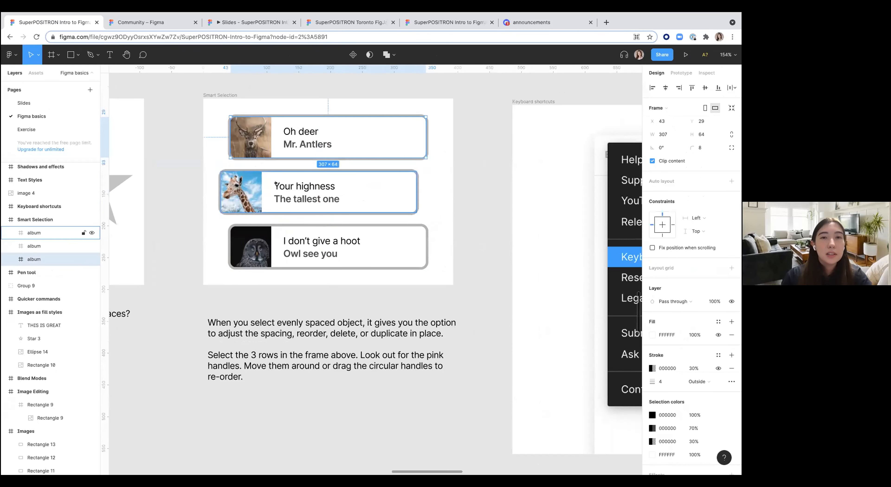
key("super+a")
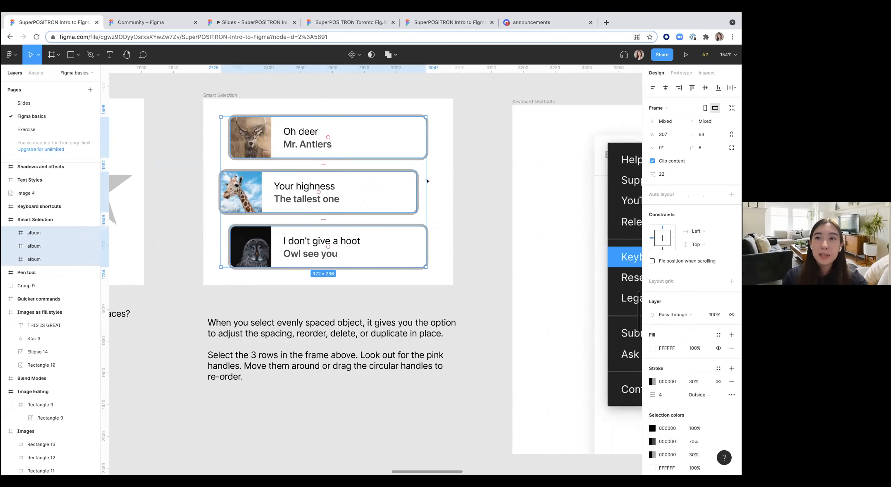
left_click(732, 88)
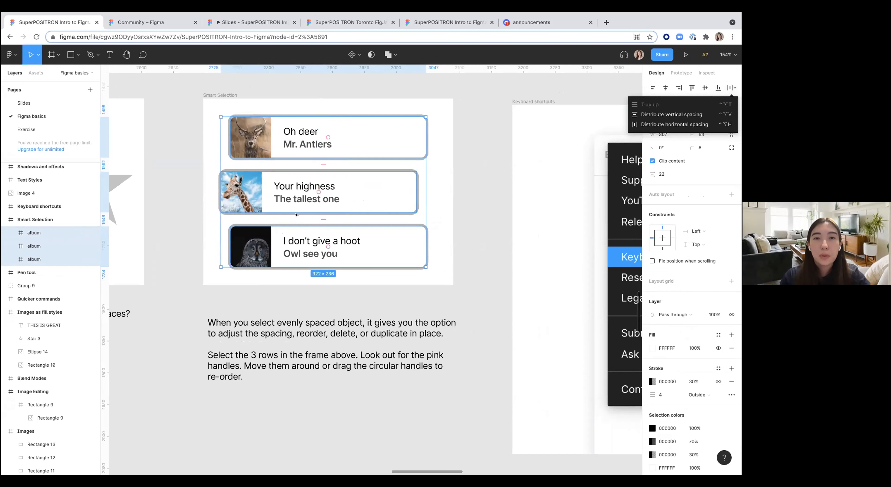
mouse_move(317, 164)
left_mouse_down()
mouse_move(317, 196)
mouse_move(311, 160)
left_mouse_up()
left_click(215, 160)
left_click_drag(256, 188, 263, 189)
left_click(213, 152)
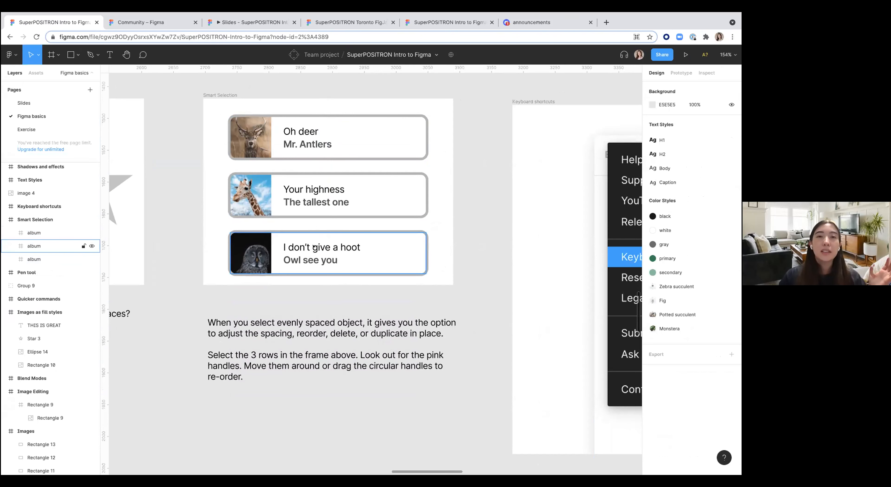
Step: Select all three album rows again and set the spacing between them to 25
left_click(306, 196)
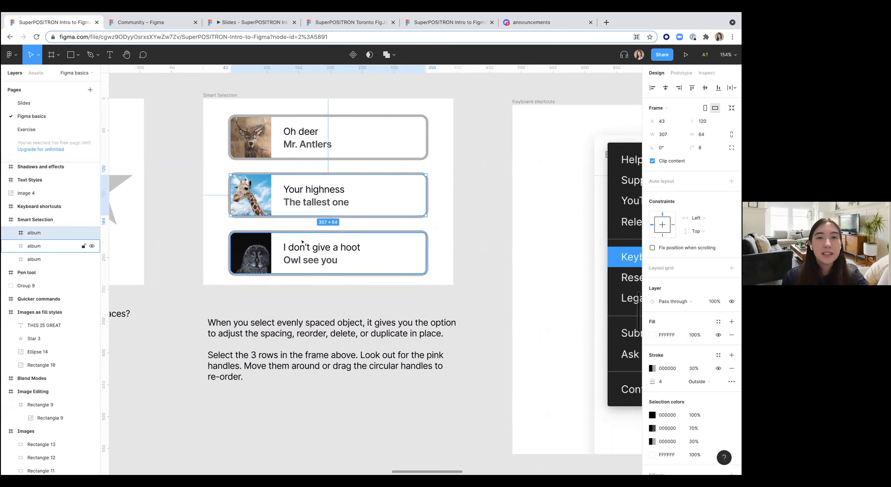
left_click(306, 139)
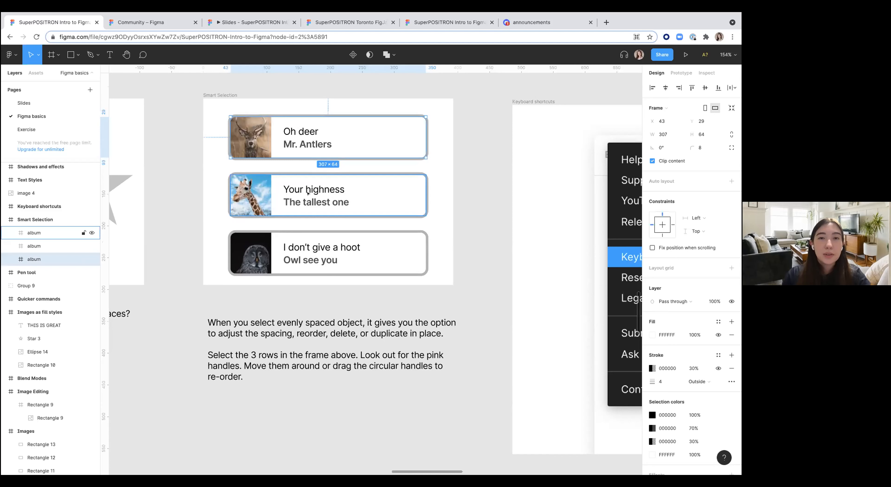
key("super+a")
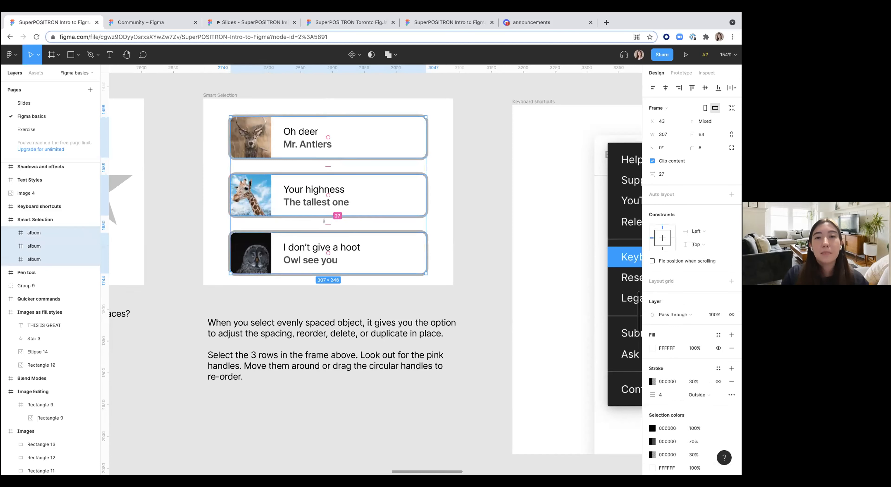
left_click_drag(324, 221, 324, 222)
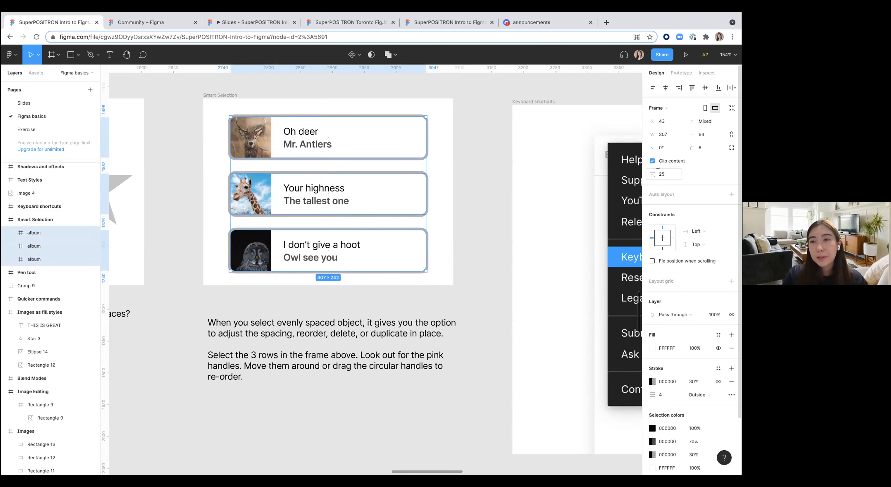
left_click(488, 227)
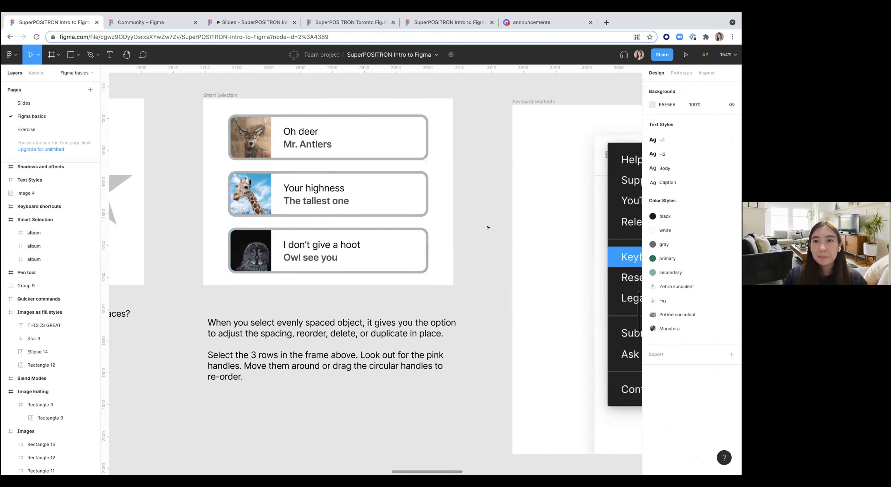
Step: Browse the Tools keyboard shortcuts and the other entries of the help and resources menu
scroll(488, 228, "down", 5)
scroll(474, 227, "down", 4)
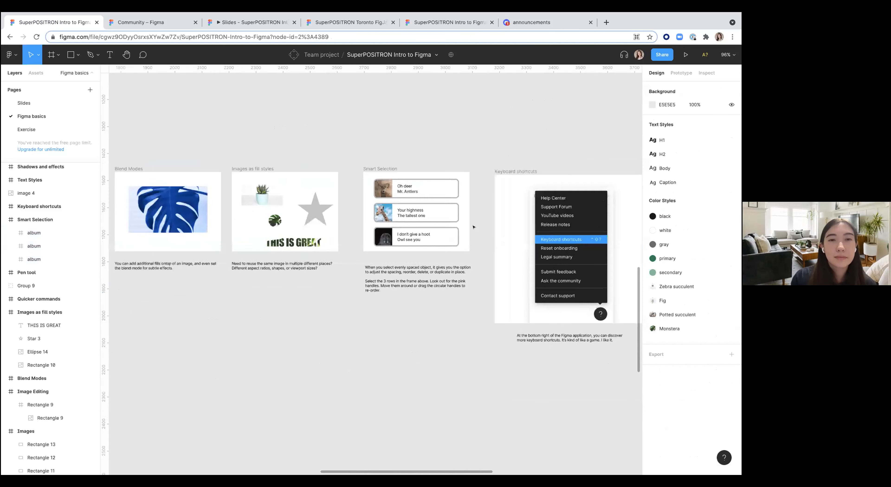
scroll(460, 228, "right", 5)
scroll(447, 227, "up", 5)
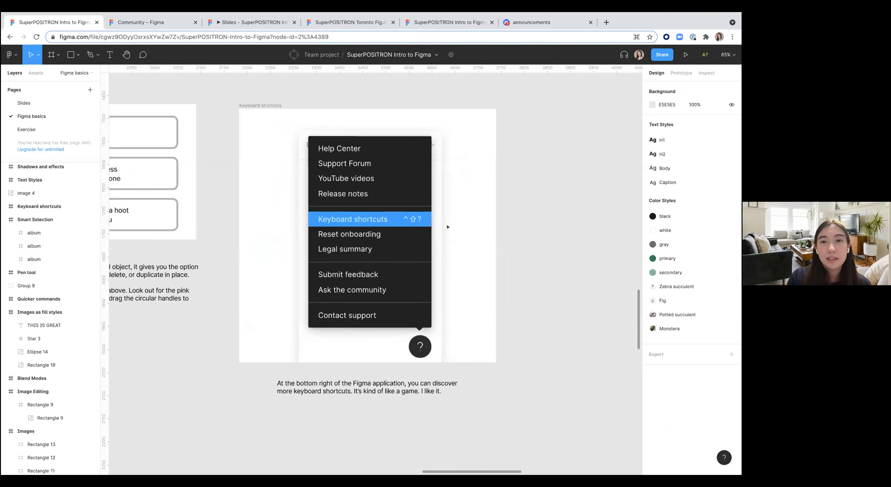
scroll(448, 227, "left", 1)
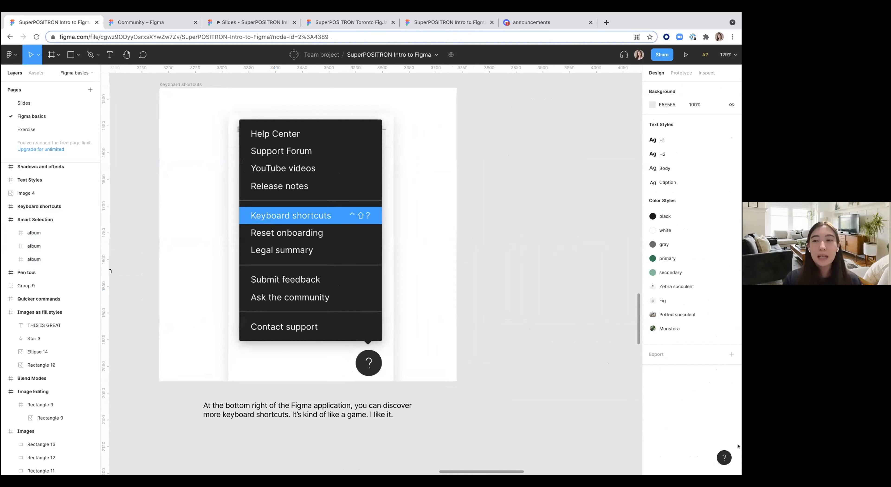
left_click(725, 458)
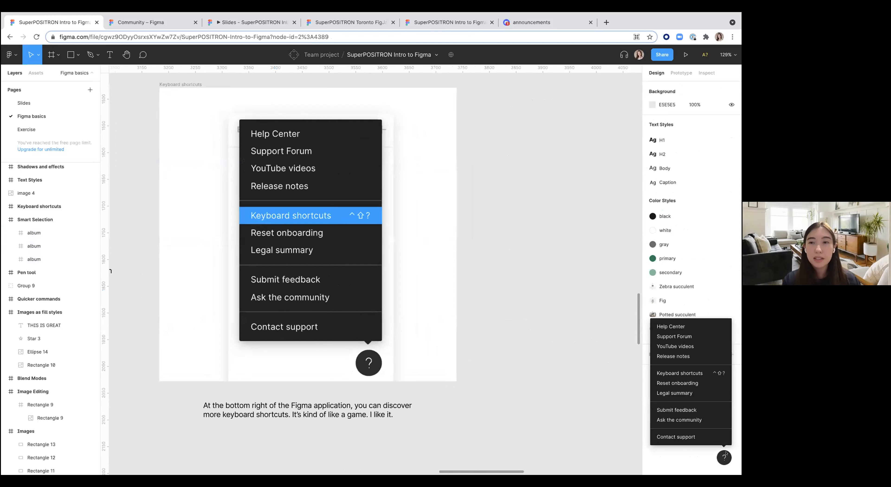
left_click(693, 374)
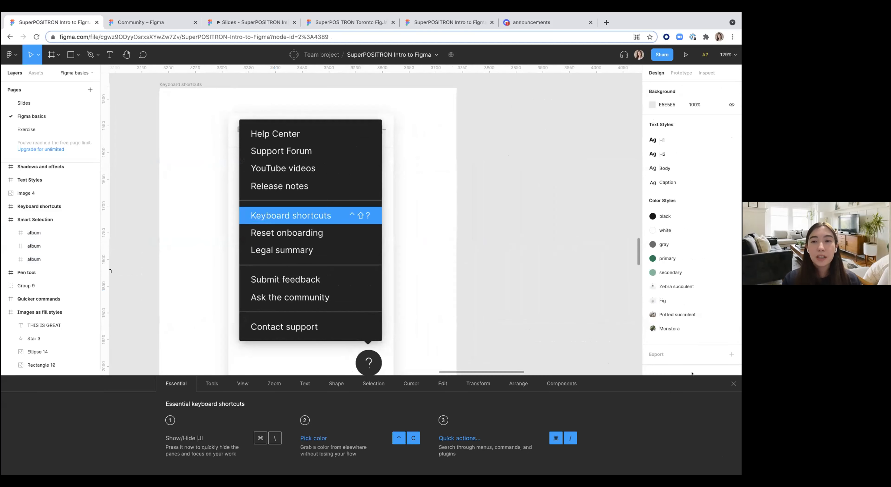
left_click(212, 384)
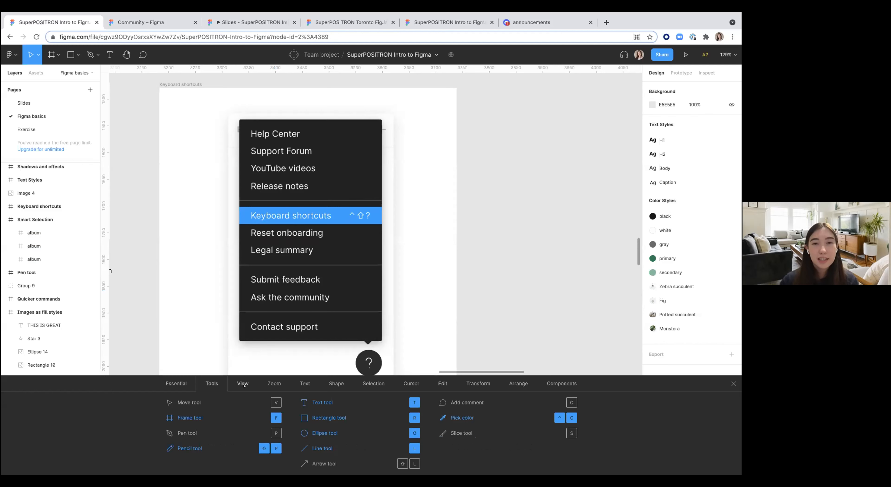
left_click(732, 382)
left_click(724, 458)
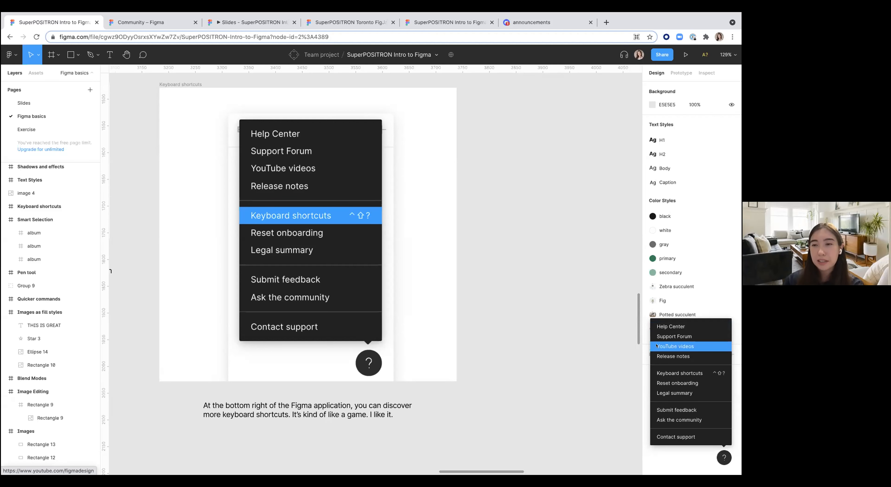
left_click(580, 342)
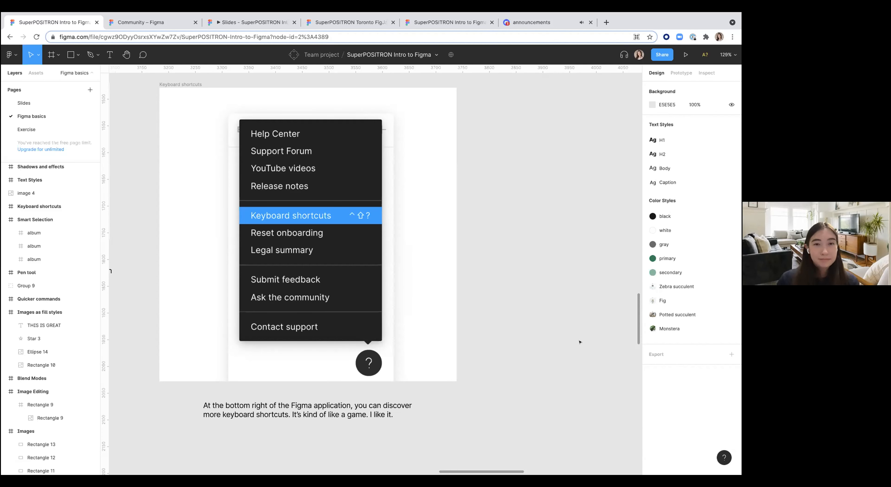
Step: Zoom out to survey the whole page of tutorial cards
scroll(580, 343, "down", 10)
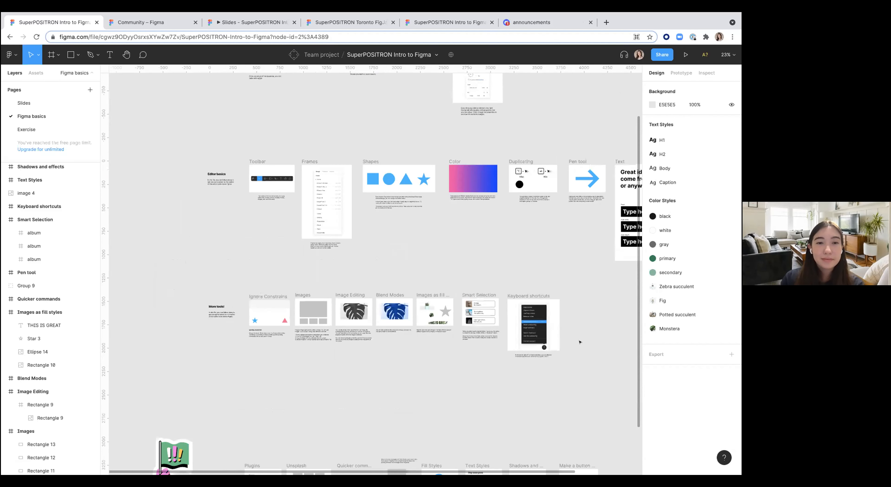
scroll(580, 343, "down", 5)
scroll(580, 342, "right", 2)
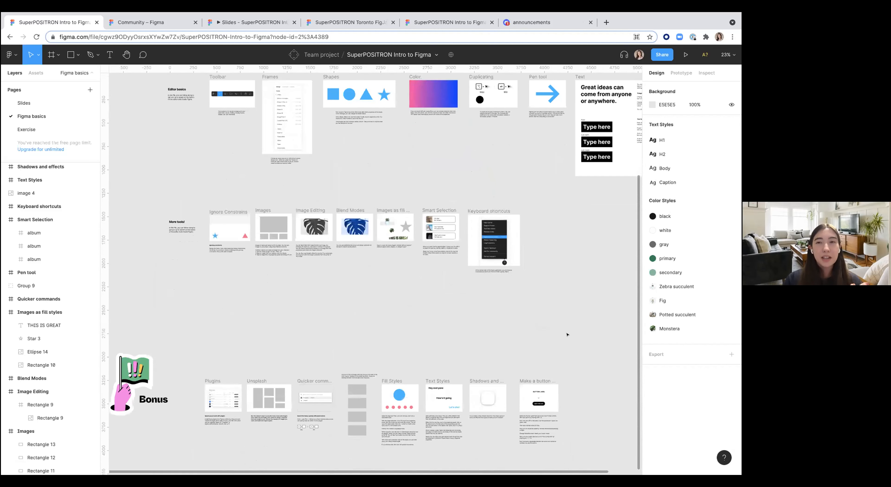
scroll(567, 335, "up", 1)
scroll(568, 334, "right", 1)
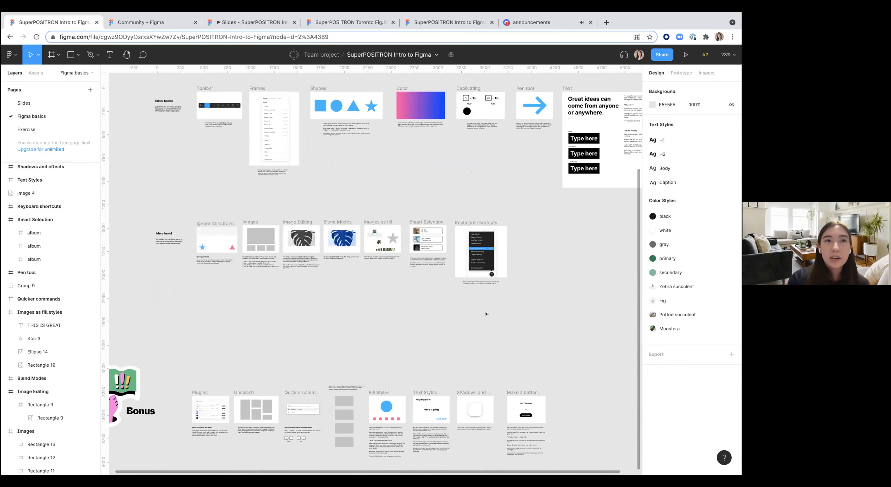
scroll(485, 314, "up", 1)
scroll(486, 315, "right", 1)
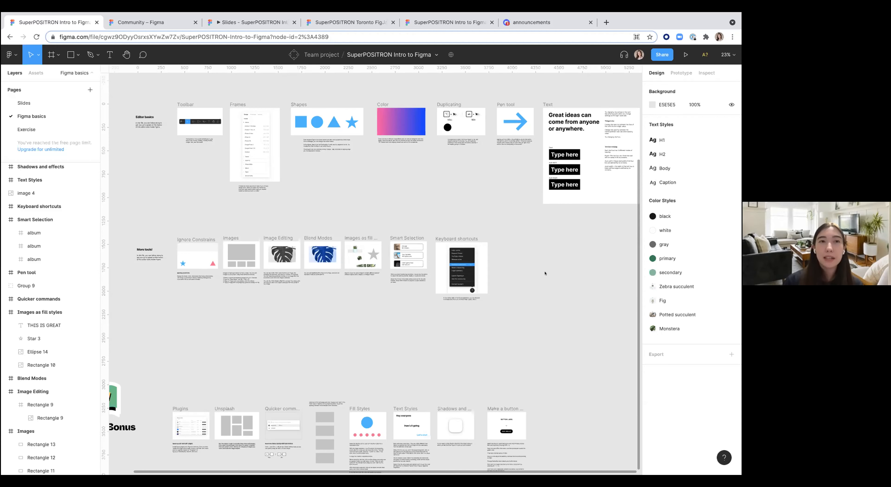
Step: Add a comment reading "Update brand colors here" on the Ignore Constraints card
left_click(142, 55)
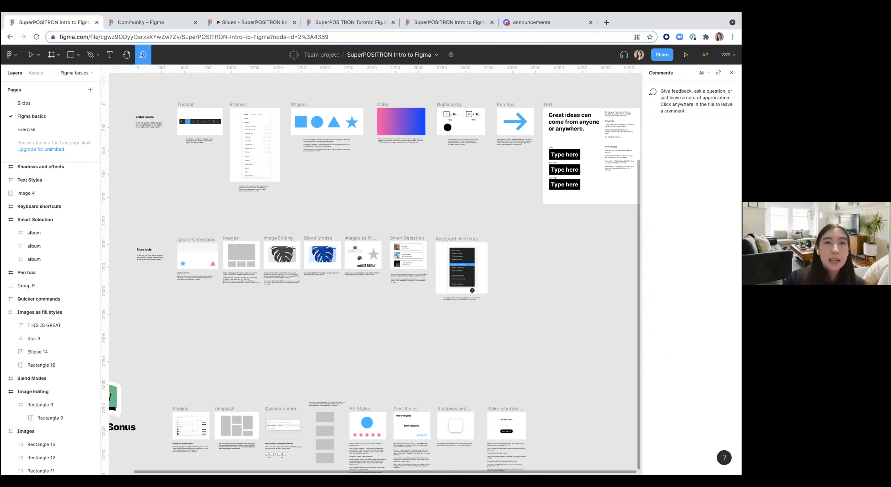
scroll(182, 219, "up", 5)
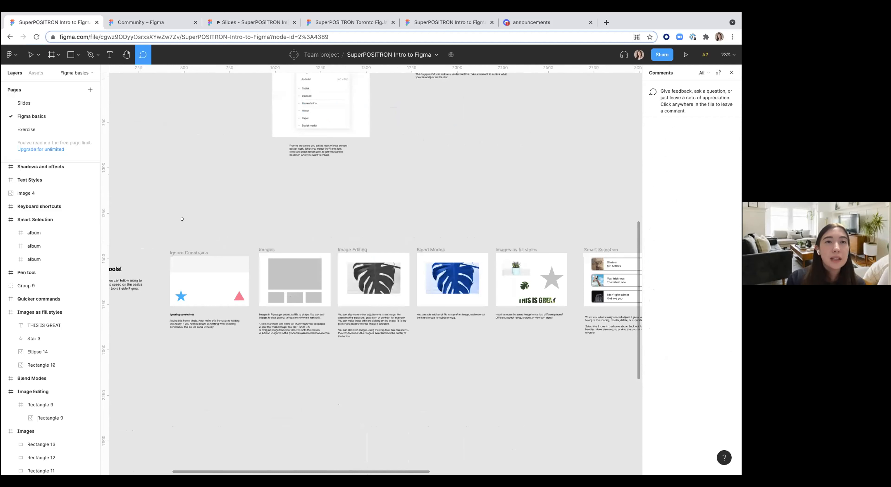
left_click(184, 253)
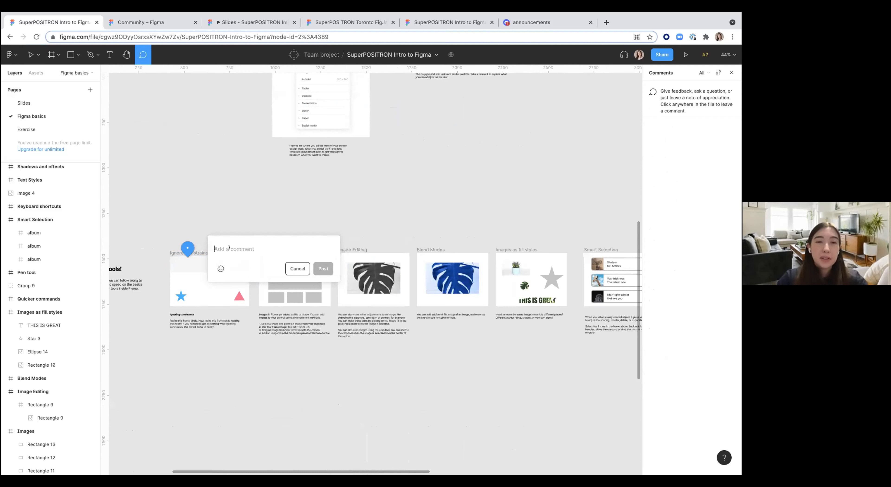
type("Upda")
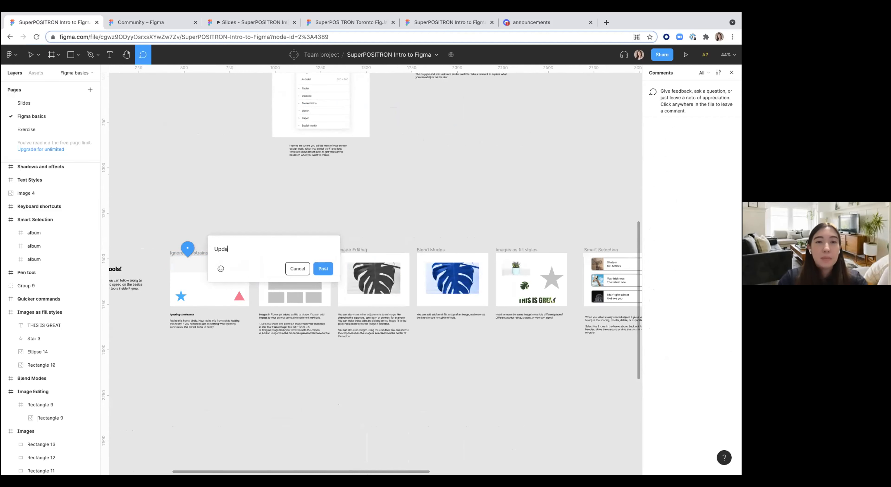
type("te brand colors here")
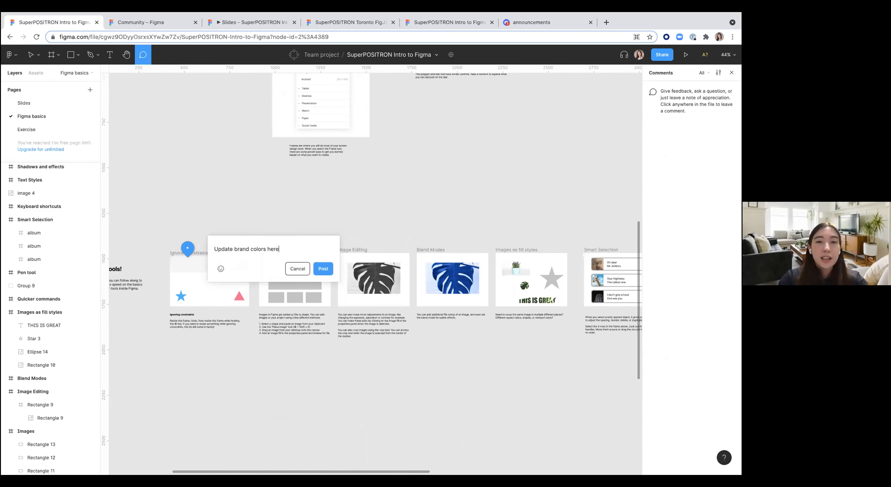
left_click(322, 268)
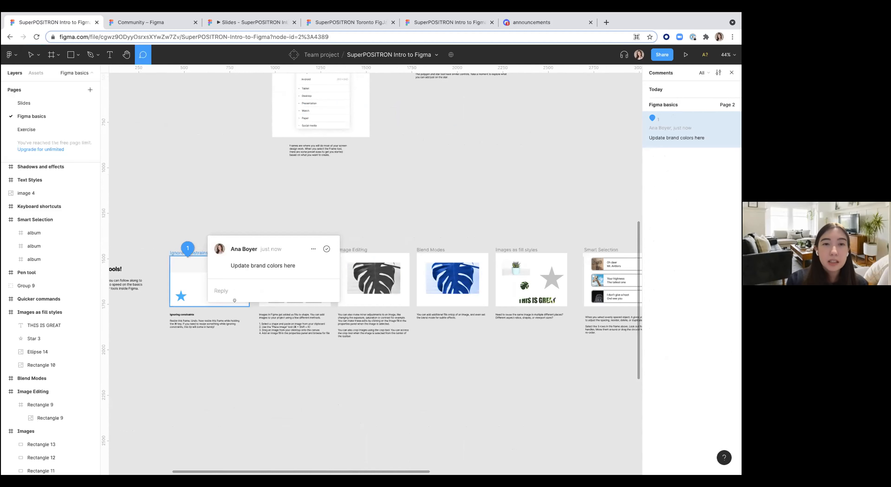
Step: Resolve the new comment on the Ignore Constraints card
left_click(226, 289)
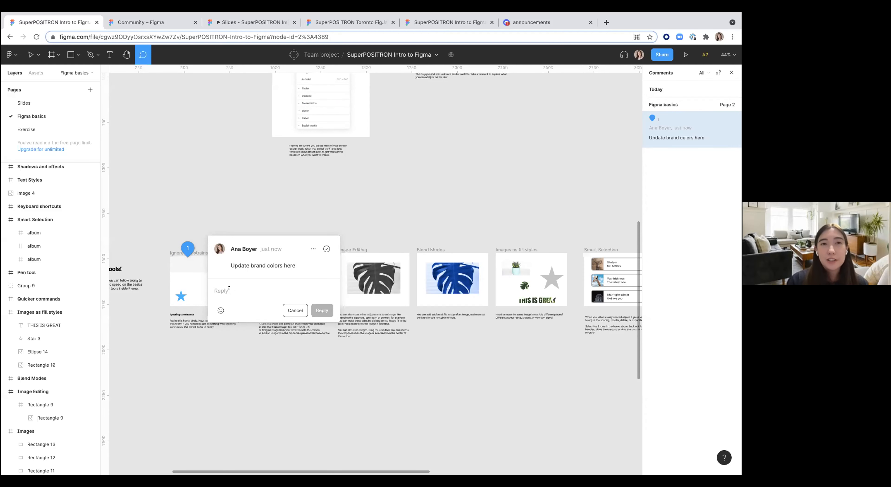
left_click(313, 249)
left_click(297, 266)
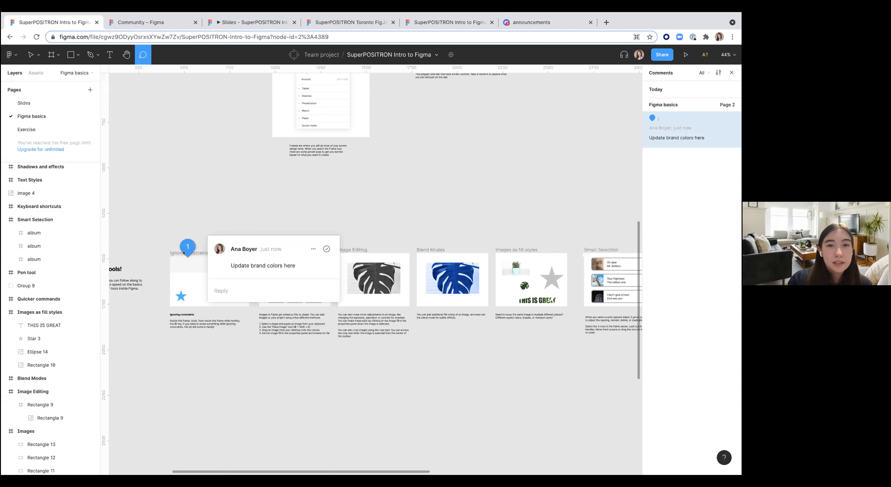
left_click(326, 248)
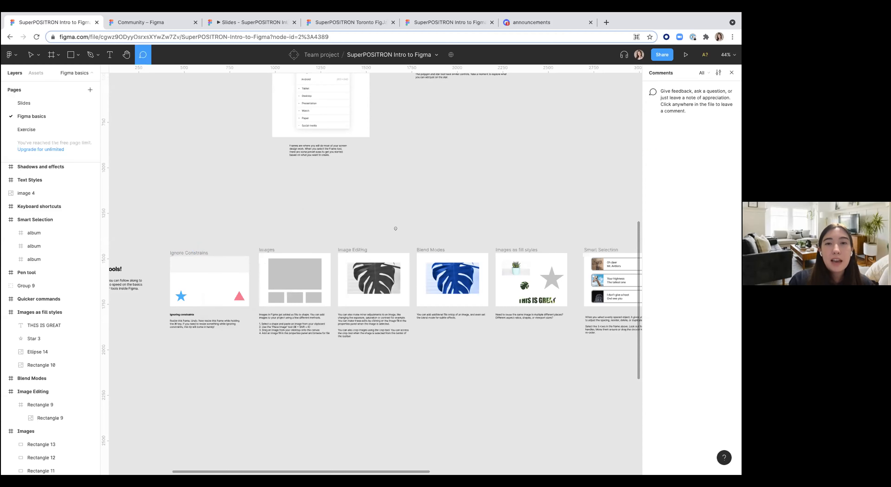
Step: Show resolved comments in the comments list
left_click(704, 73)
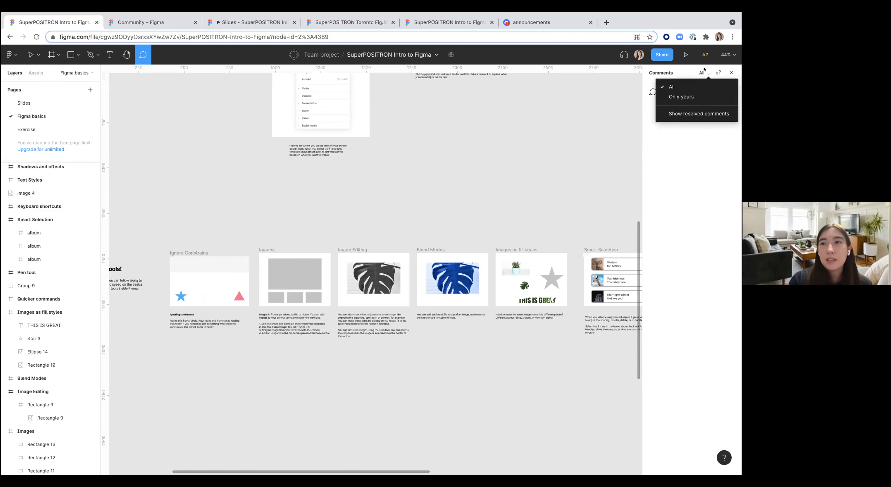
left_click(678, 113)
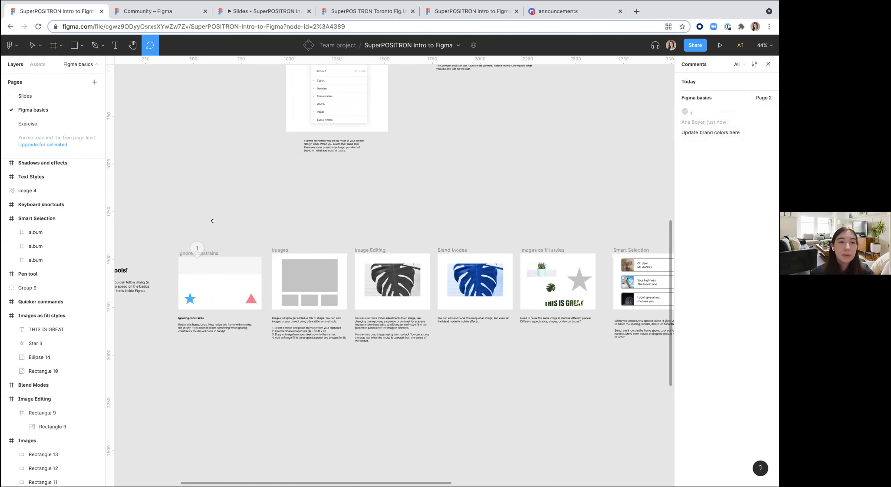
Step: Try starting a new comment that mentions a collaborator with @
left_click(218, 220)
type("@")
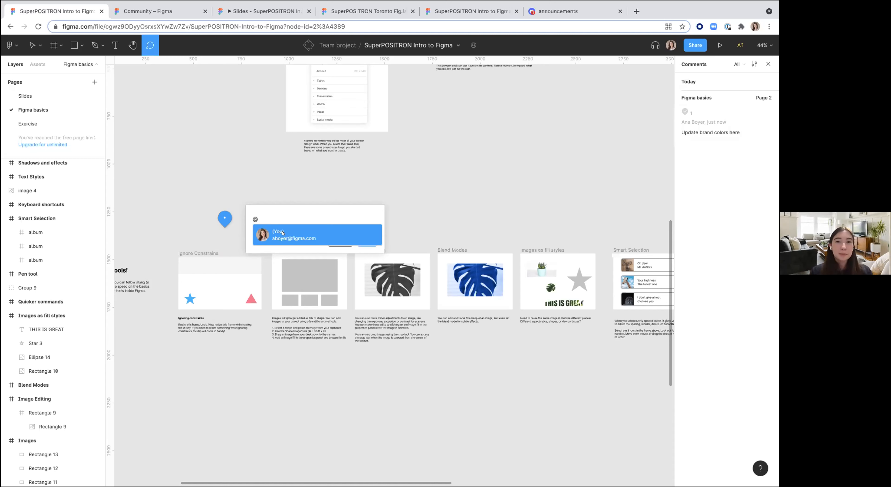
left_click(412, 204)
key("Escape")
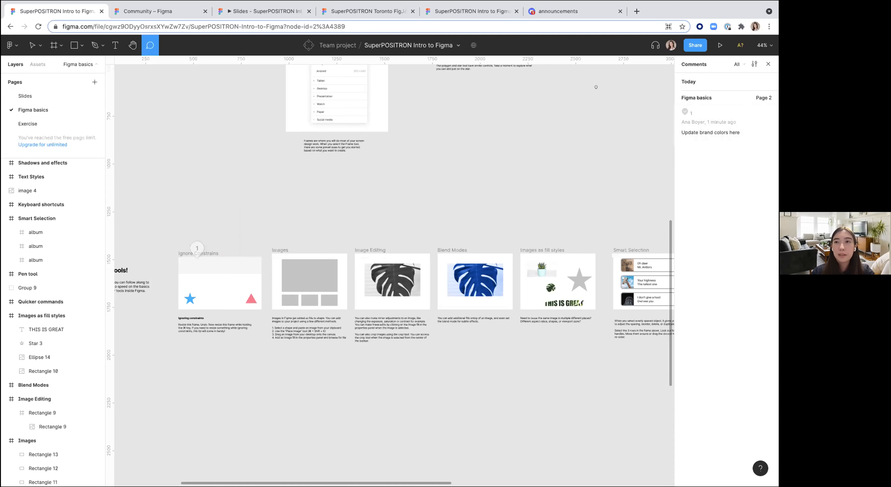
Step: Leave comment mode, open the Inspect panel and look at its code language options
left_click(596, 86)
left_click(545, 107)
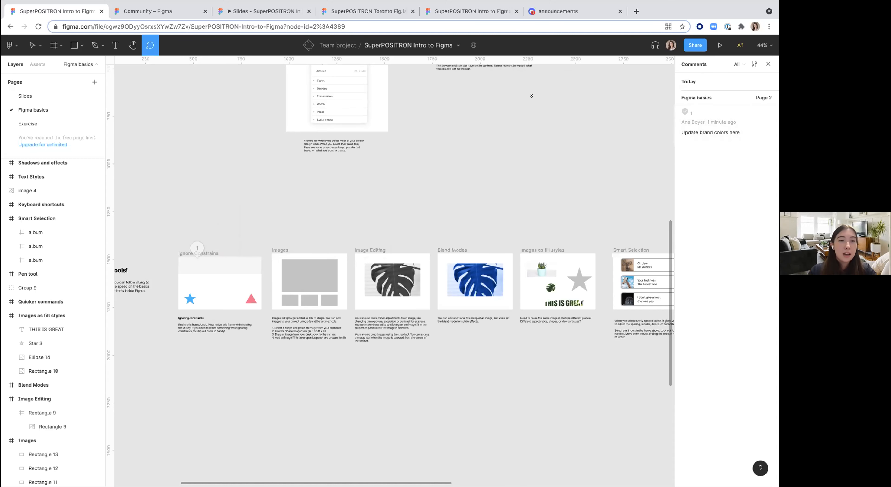
left_click(33, 45)
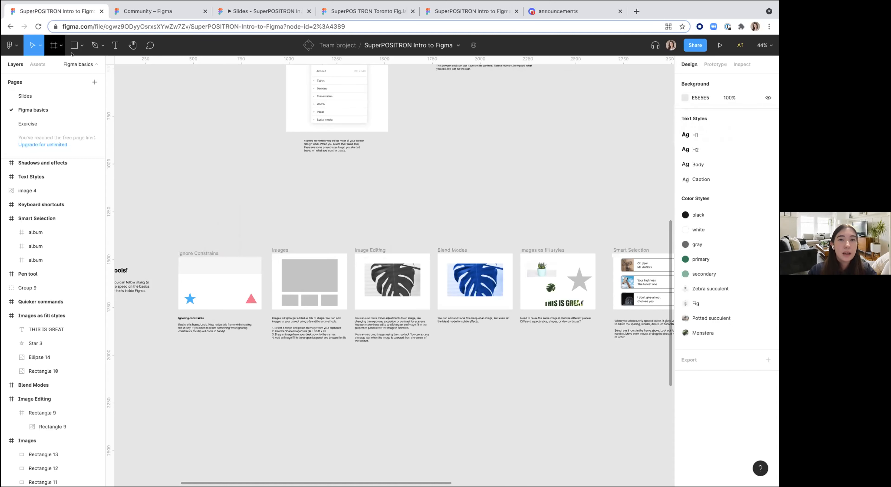
left_click(741, 65)
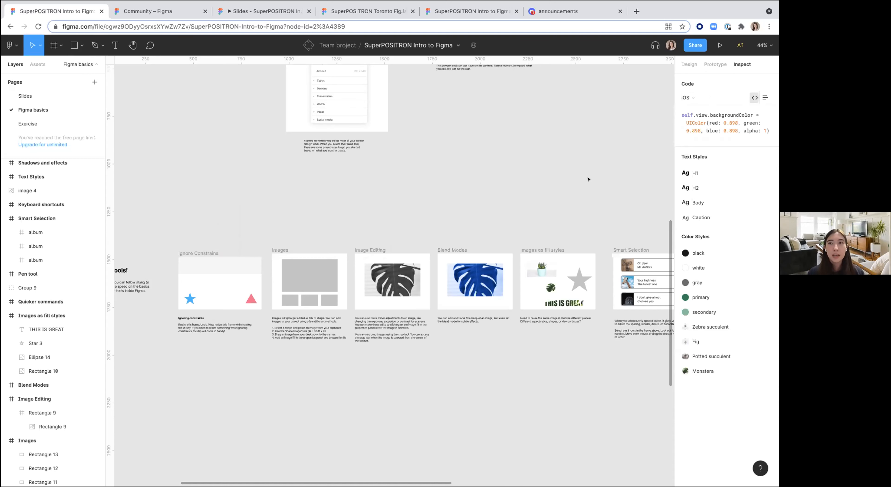
left_click(699, 97)
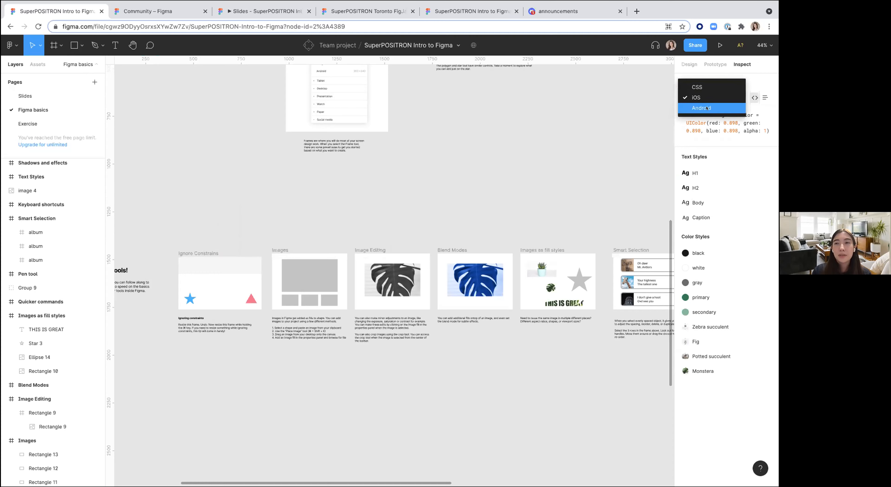
Step: Inspect the monstera image in the Image Editing card to view its properties and iOS code
left_click(399, 270)
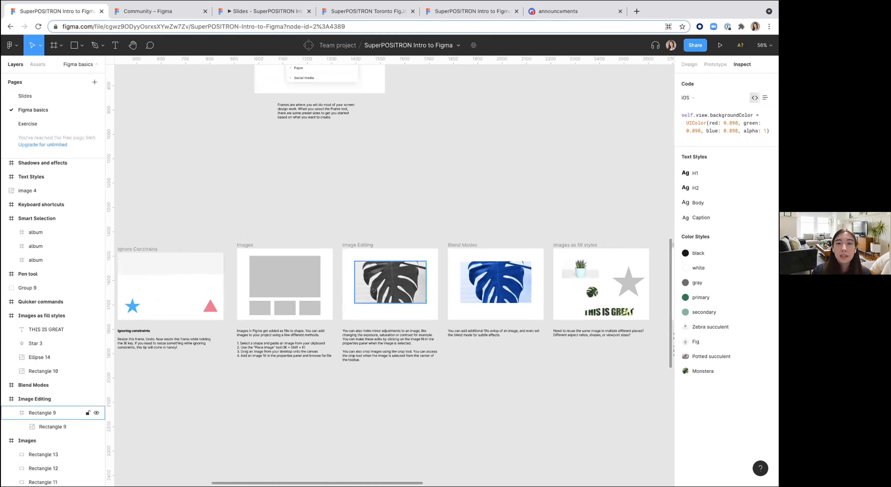
left_click(399, 270)
scroll(398, 272, "up", 5)
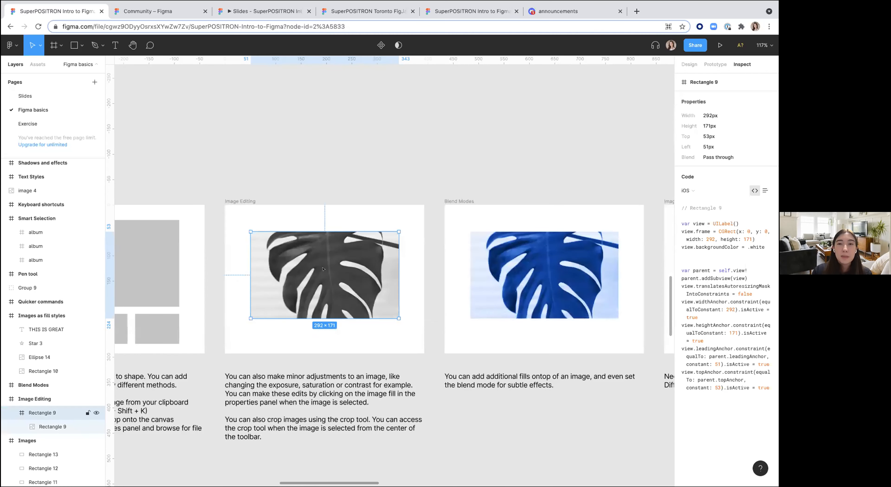
scroll(325, 268, "down", 4)
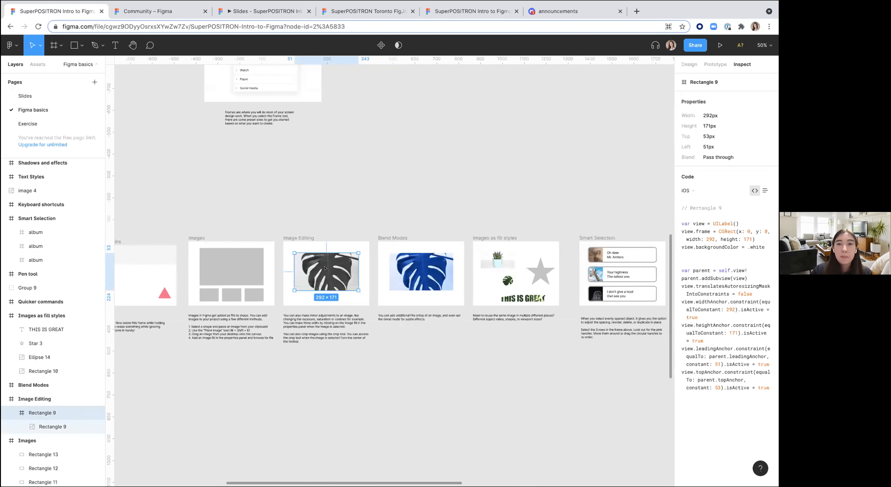
left_click(365, 206)
scroll(364, 203, "down", 2)
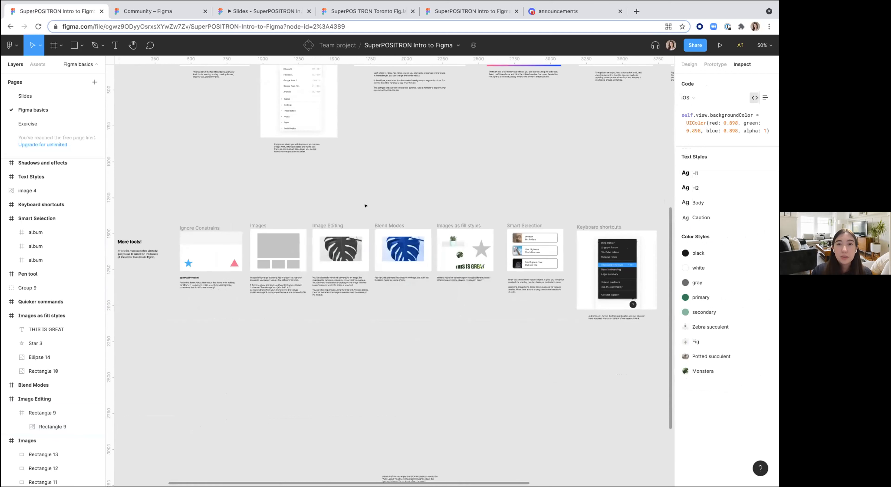
Step: On the Exercise page, connect the Sign up button to the Home frame as a click-to-navigate prototype interaction
left_click(31, 124)
scroll(155, 173, "up", 5)
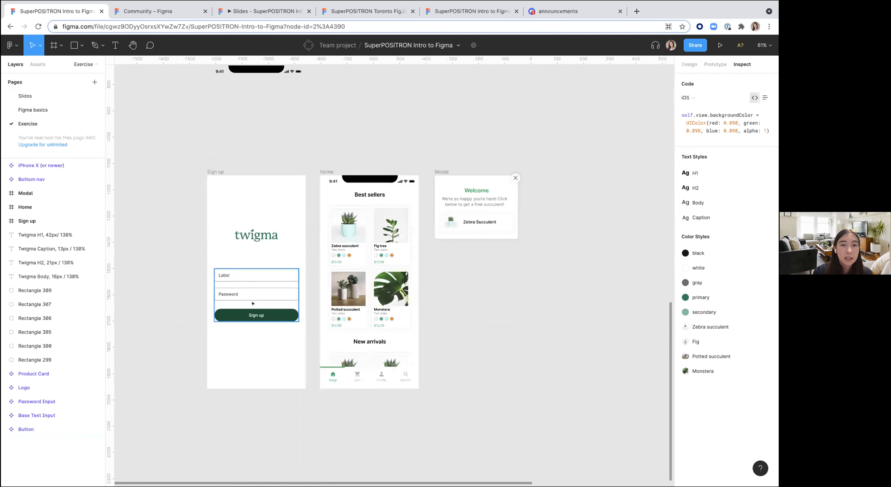
double_click(262, 312)
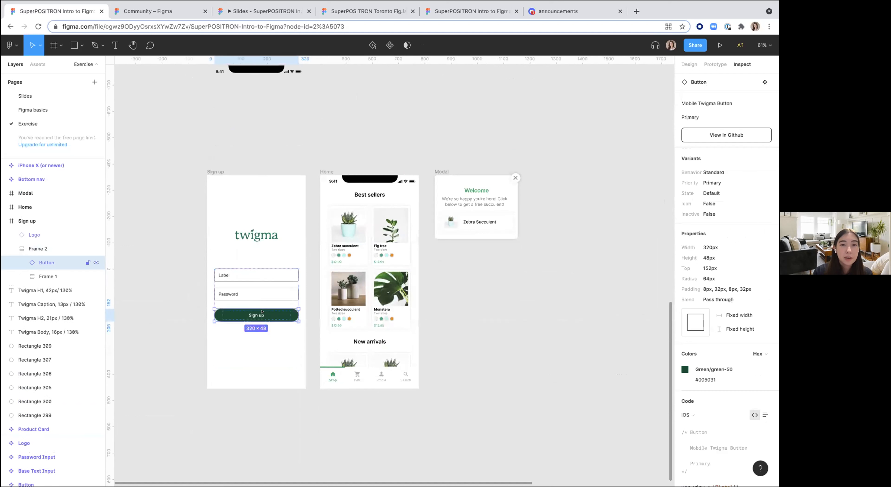
left_click(716, 64)
left_click_drag(298, 315, 363, 277)
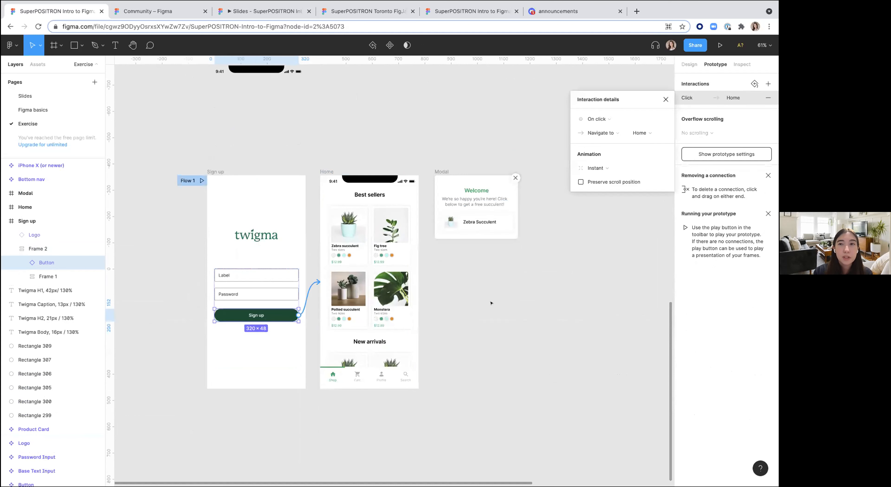
left_click(608, 281)
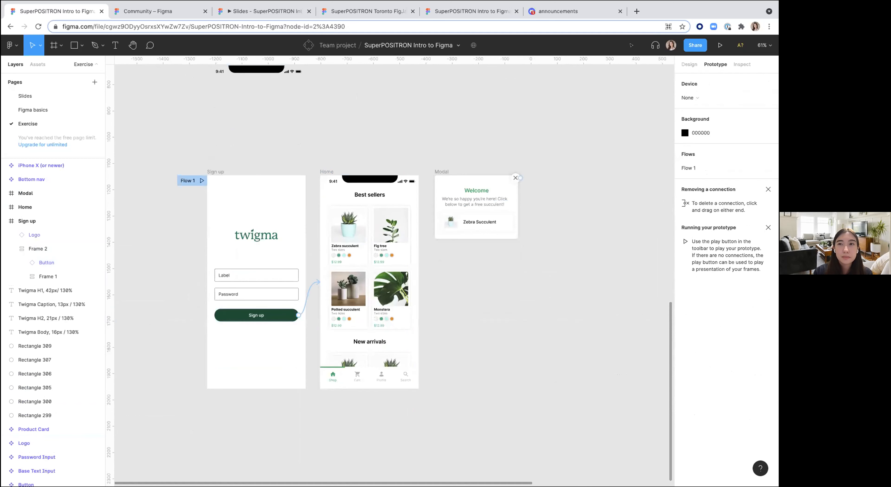
Step: Inspect the Sign up frame, its inner frame and the button's properties and interaction details
left_click(743, 64)
left_click(216, 172)
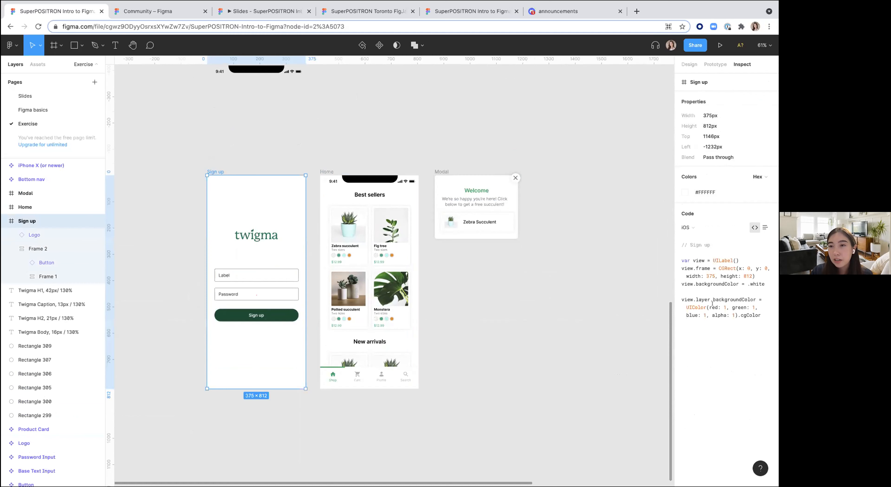
left_click(311, 226)
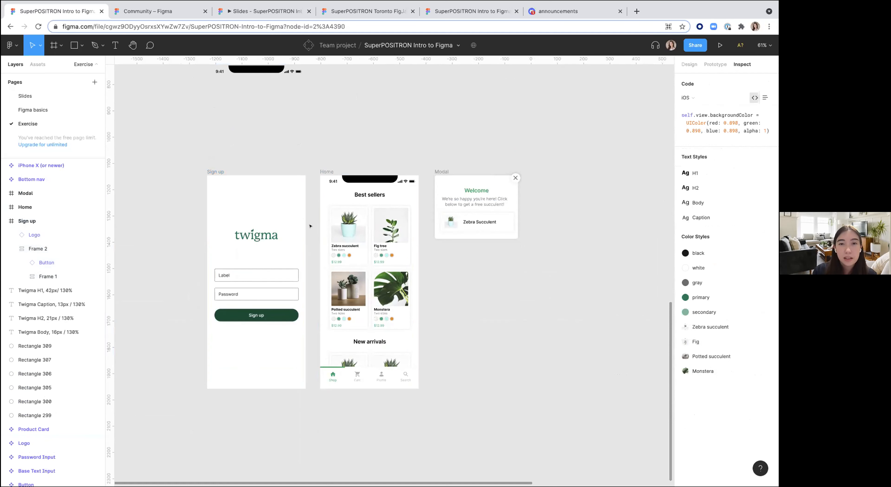
left_click(282, 316)
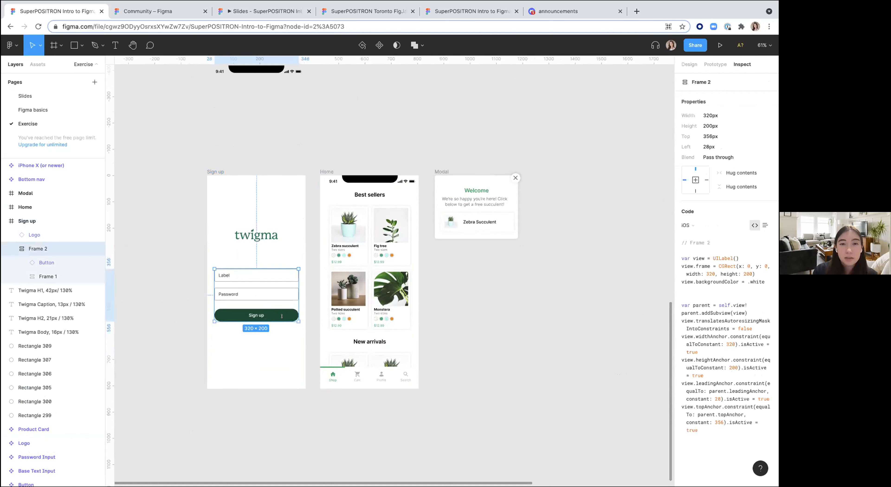
left_click(282, 314)
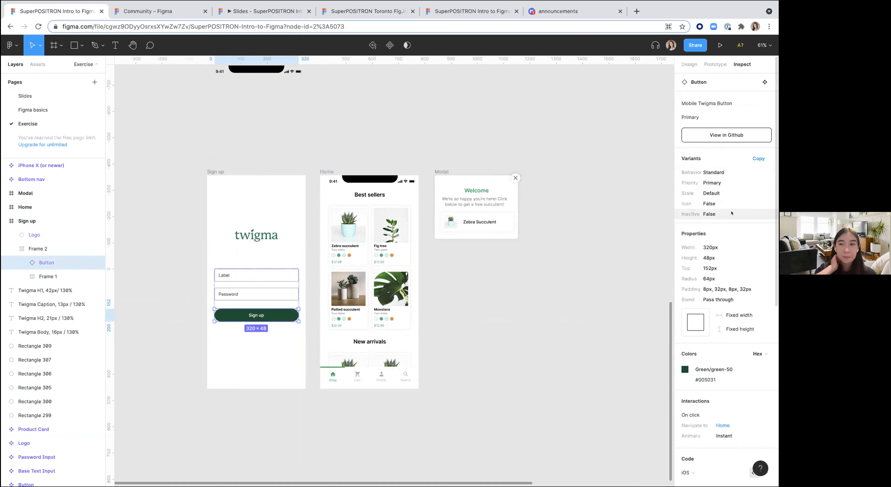
scroll(706, 381, "down", 3)
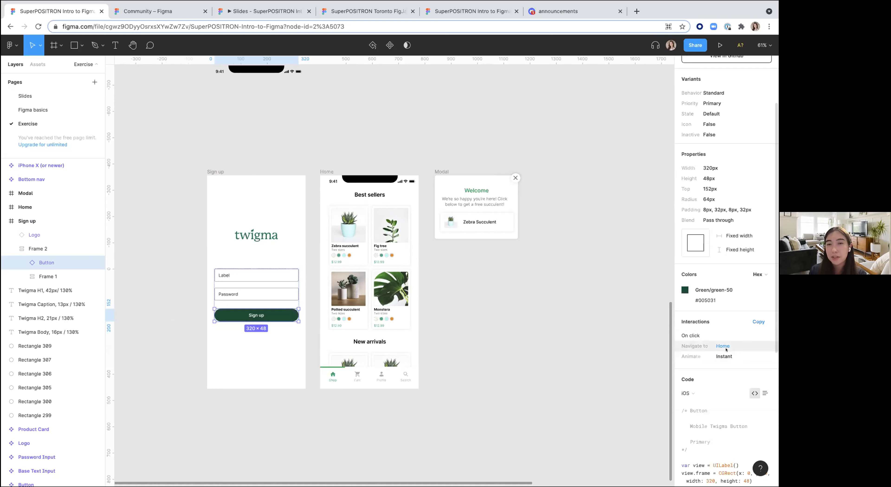
left_click(553, 338)
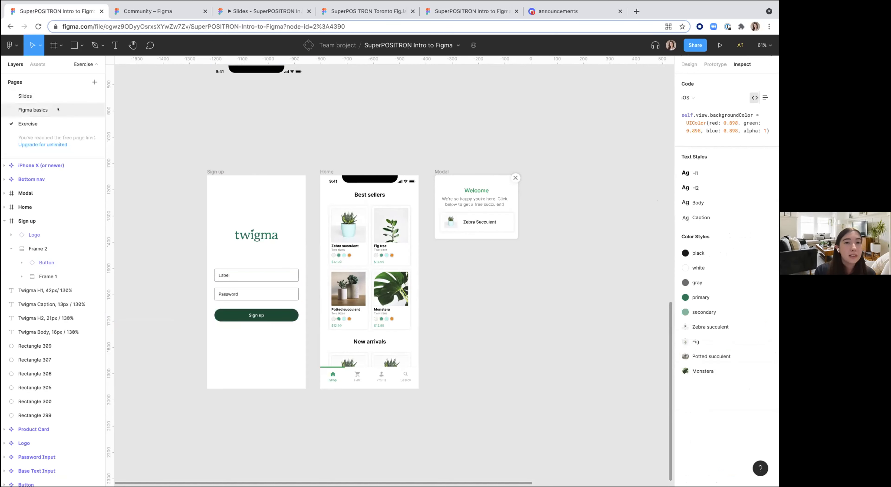
Step: Return to the Figma basics page and pan across the tutorial cards
left_click(33, 110)
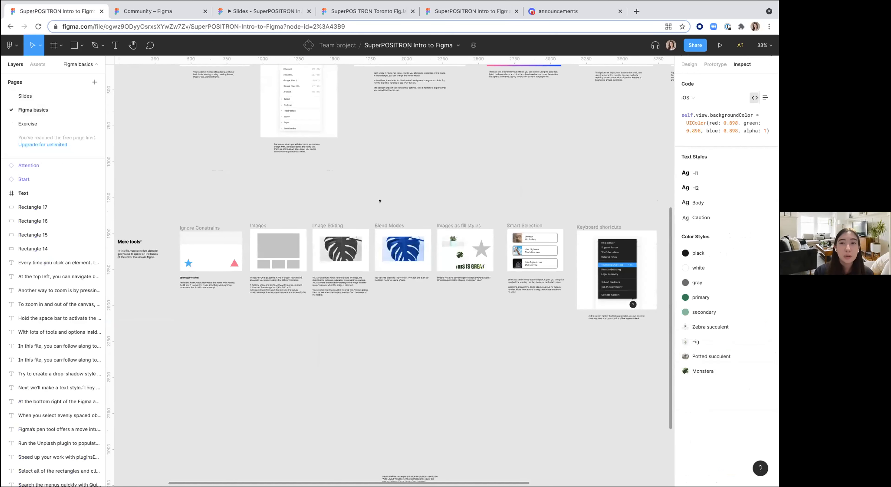
scroll(380, 201, "right", 5)
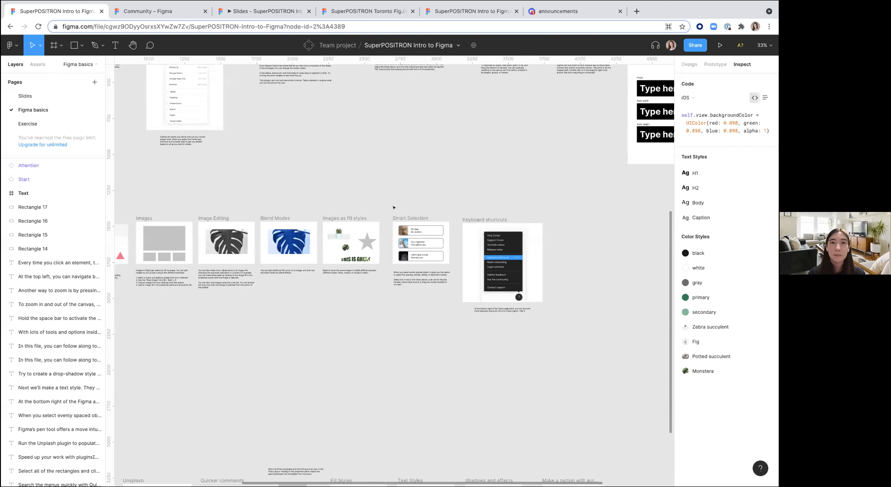
scroll(512, 163, "down", 4)
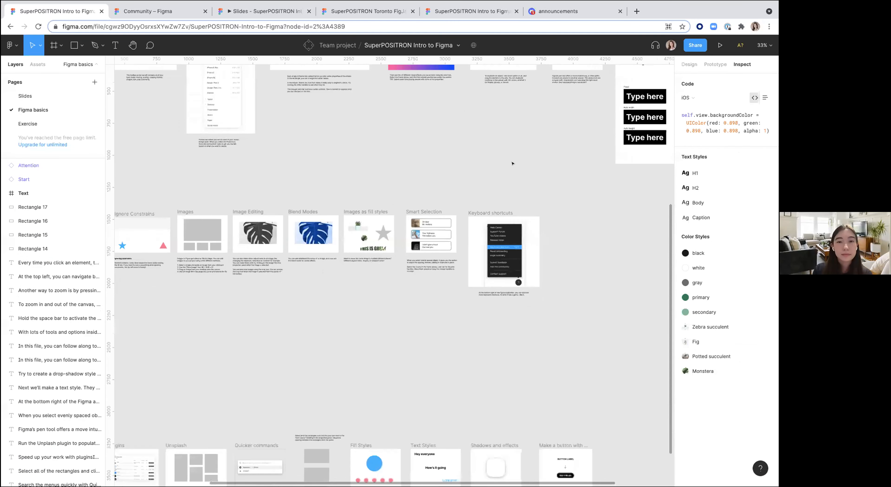
scroll(512, 164, "down", 1)
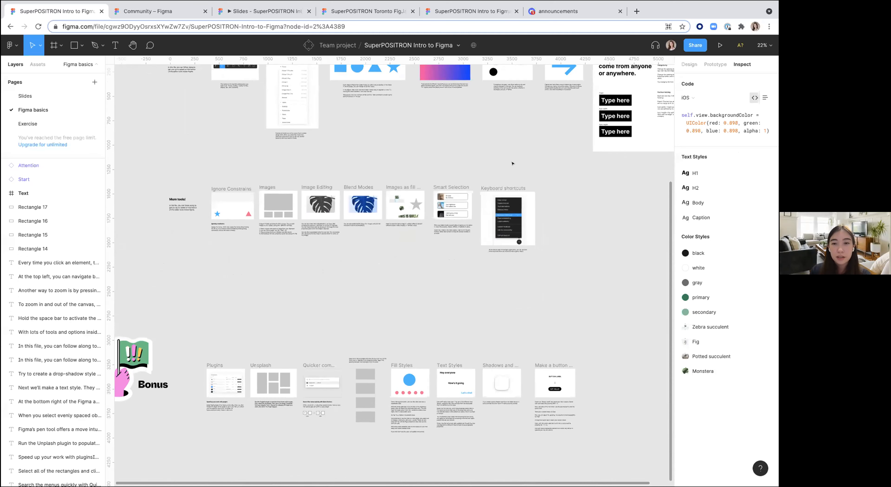
scroll(512, 163, "down", 1)
scroll(512, 163, "up", 3)
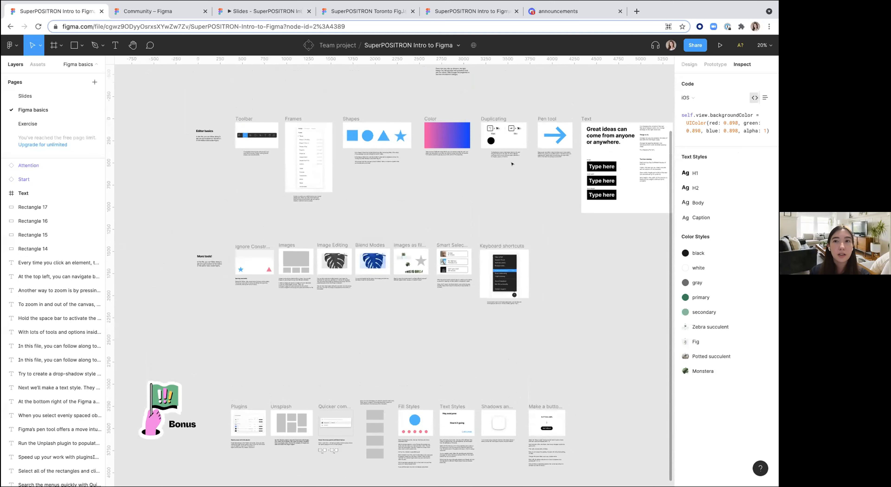
scroll(512, 164, "right", 2)
scroll(461, 209, "up", 5)
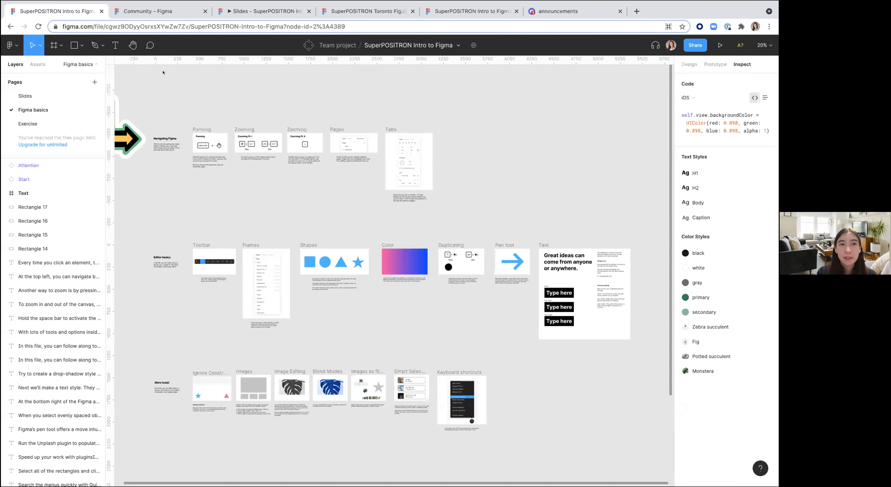
Step: Open the Exercise page and browse its screens, components and text styles
left_click(27, 124)
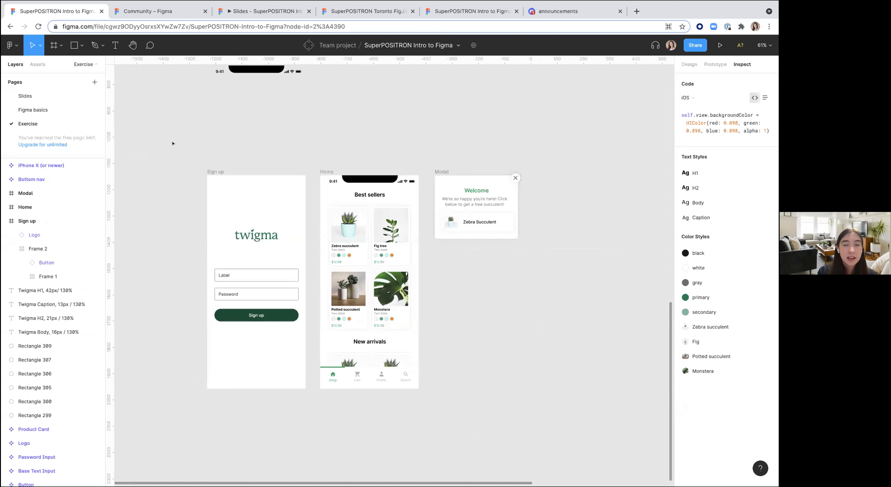
scroll(173, 143, "up", 5)
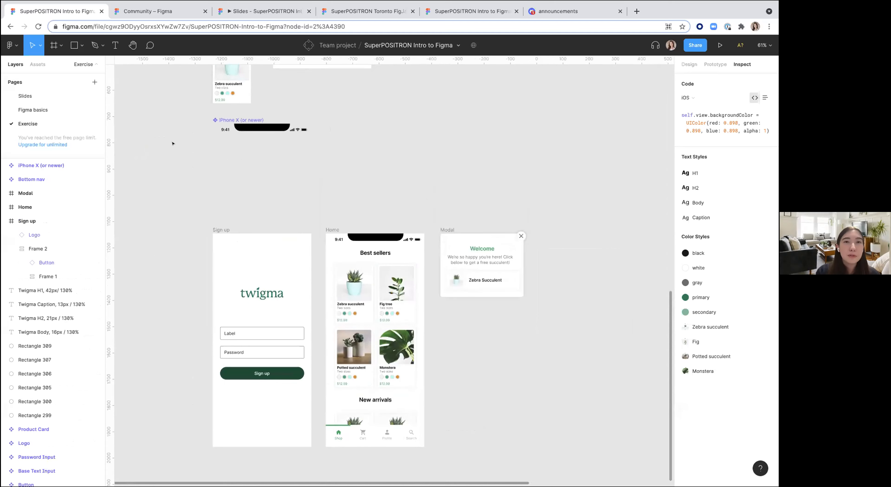
scroll(173, 143, "down", 3)
scroll(172, 143, "up", 10)
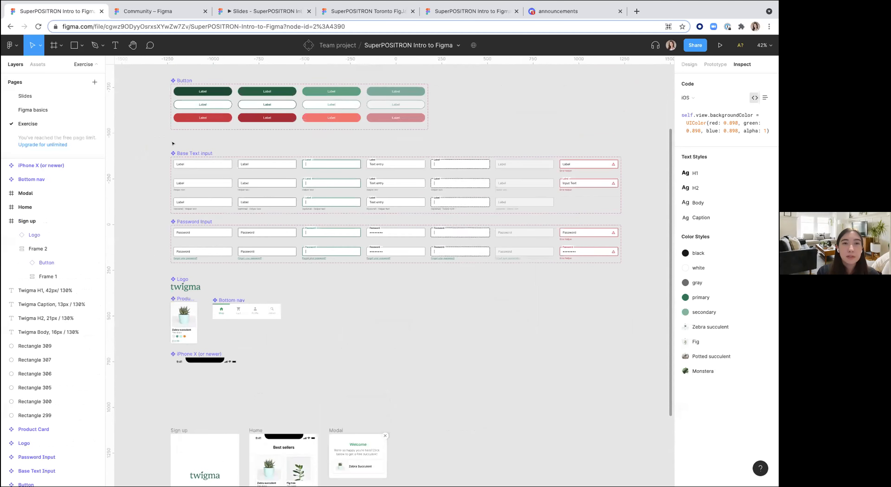
scroll(154, 158, "up", 3)
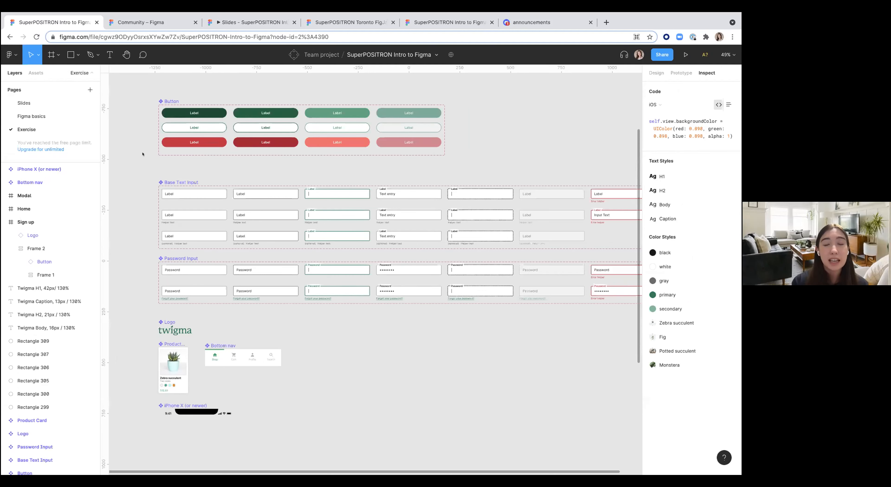
scroll(161, 114, "up", 3)
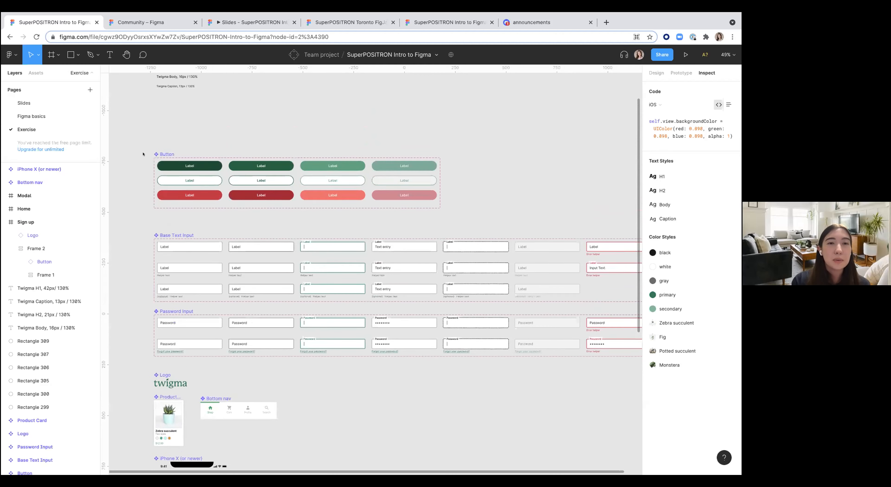
scroll(160, 114, "up", 10)
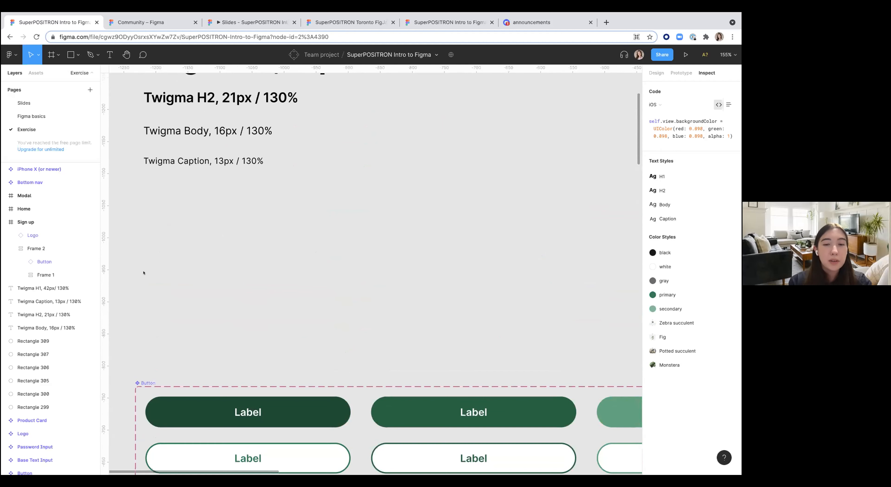
Step: Draw a frame about 224 × 53 px below the text styles and give it a salmon FF8585 fill
key("f")
left_click_drag(144, 256, 287, 290)
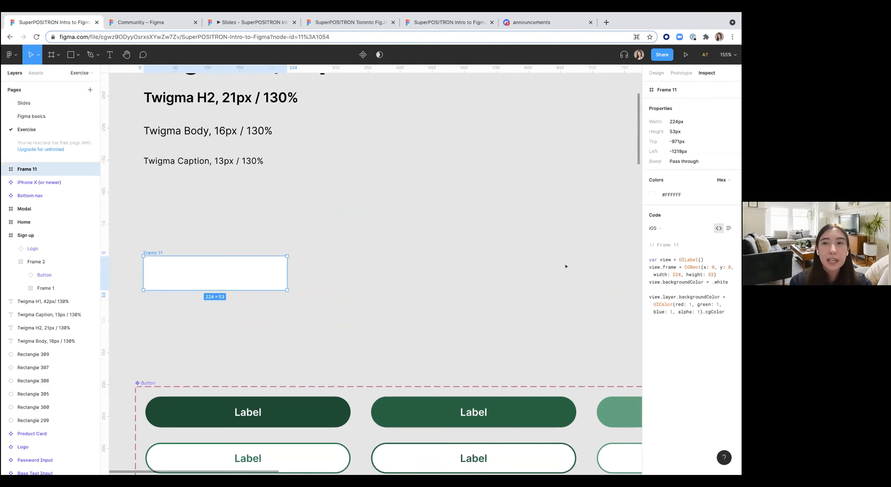
left_click(654, 73)
left_click(650, 268)
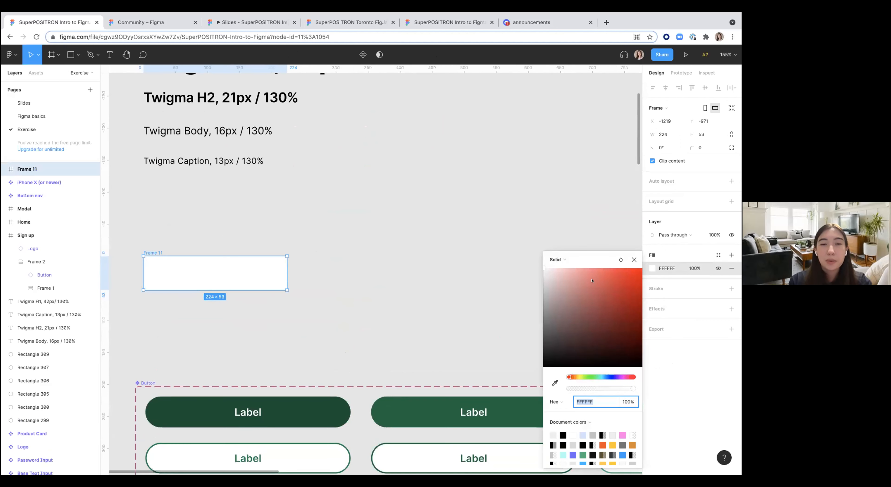
left_click(590, 271)
left_click(416, 276)
Step: Add a centered text layer reading Label inside the new frame
key("t")
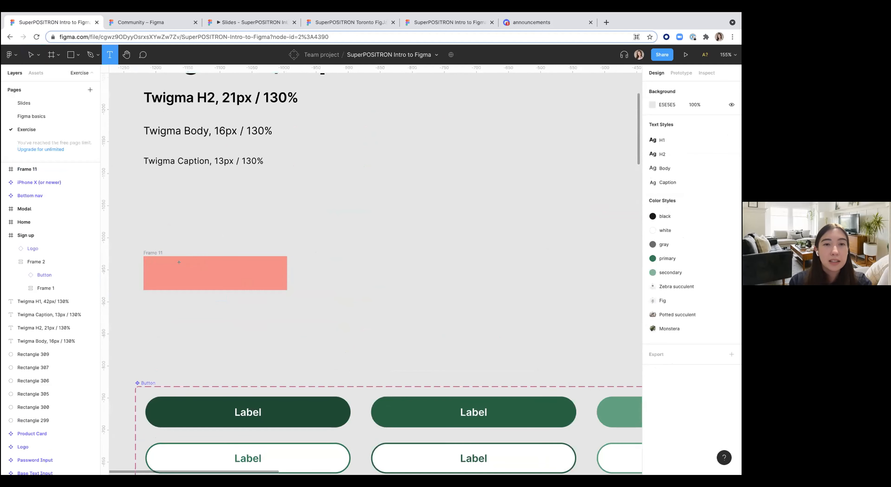
left_click_drag(181, 267, 252, 283)
type("Label")
left_click(235, 347)
left_click(189, 268)
left_click(658, 317)
left_click(493, 319)
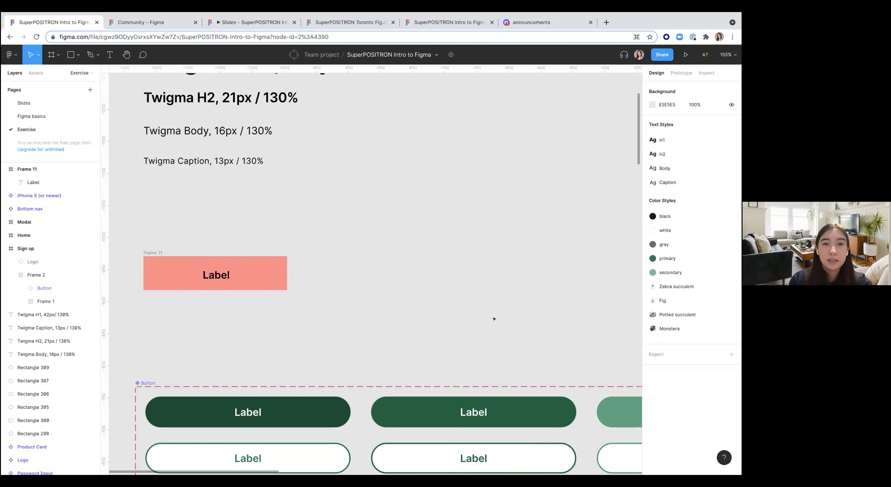
left_click(220, 275)
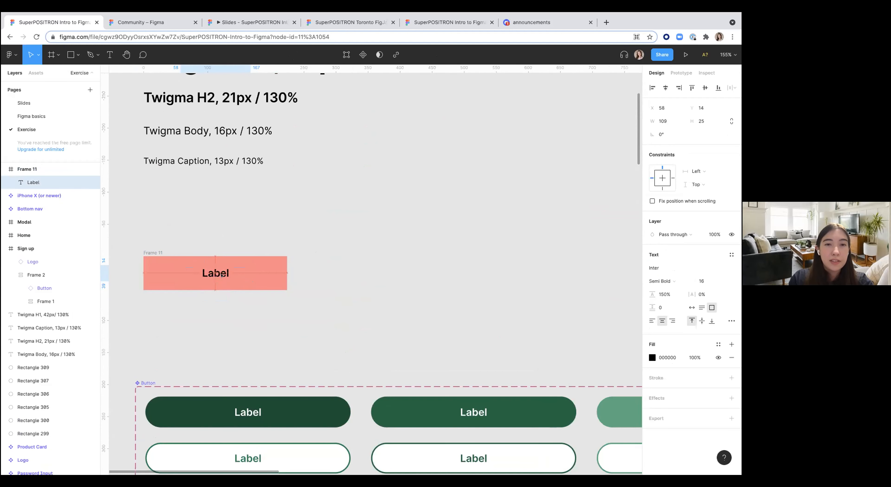
left_click(221, 309)
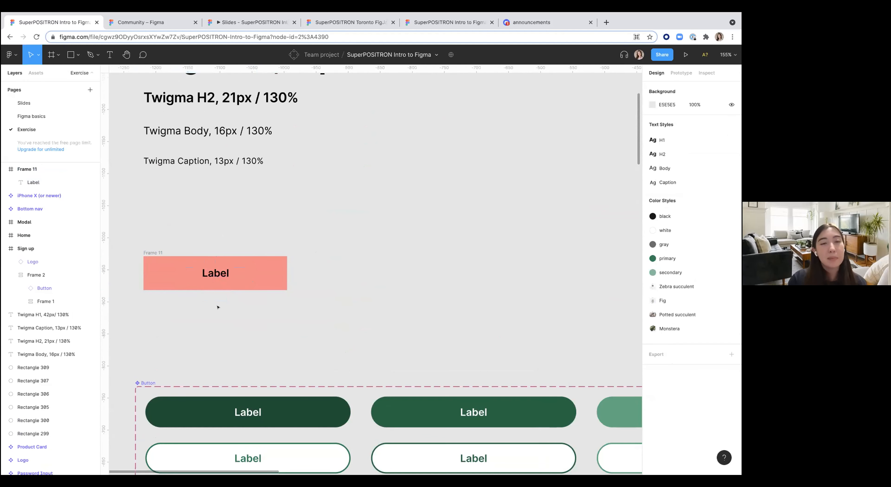
Step: Turn the frame into a component, then duplicate it and nudge the copy to the right
left_click(150, 252)
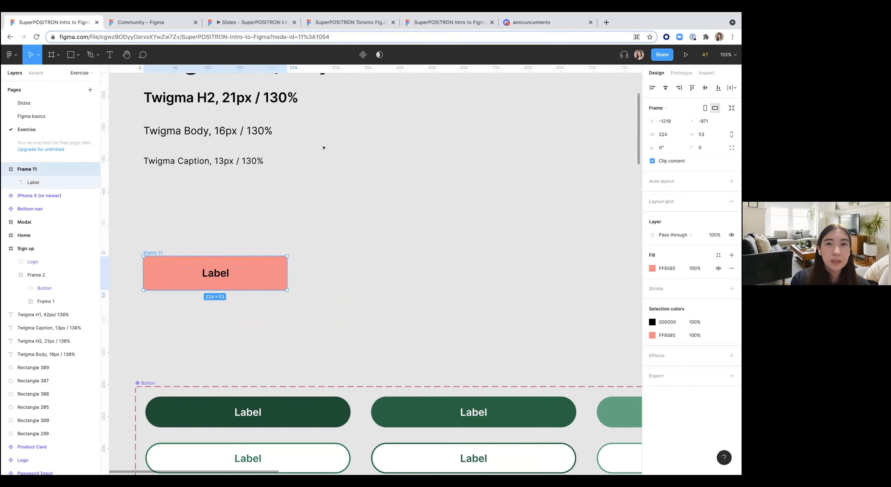
left_click(362, 55)
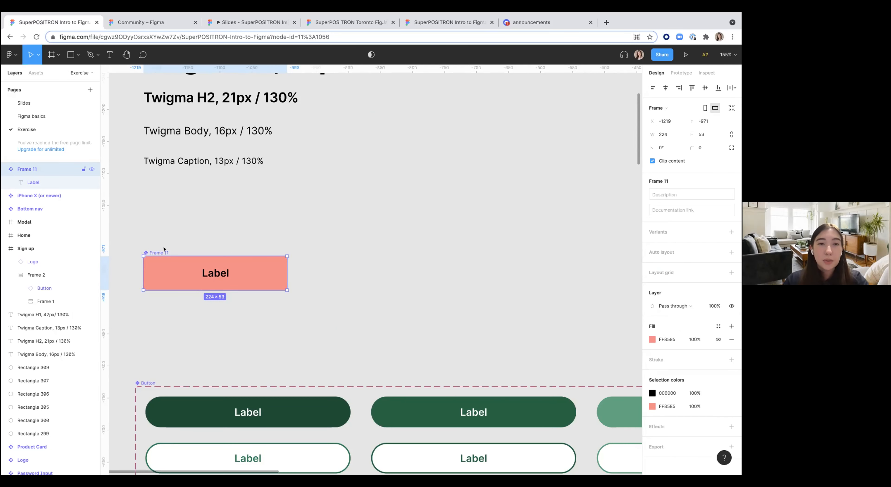
key("super+d")
key("shift+Right")
key("shift+Right")
key("shift+Right")
key("shift+Right")
key("shift+Right")
key("shift+Right")
key("shift+Right")
key("shift+Right")
key("shift+Right")
key("shift+Right")
key("shift+Right")
key("shift+Right")
key("shift+Right")
key("shift+Right")
key("shift+Right")
key("shift+Right")
key("shift+Right")
key("shift+Right")
key("shift+Right")
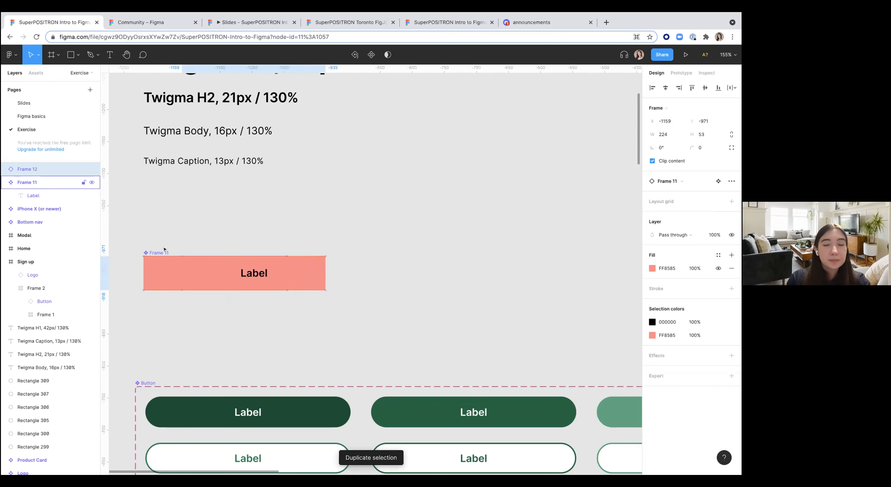
key("shift+Right")
key("shift+Right")
key("shift+Right")
key("shift+Right")
key("shift+Right")
key("shift+Right")
key("shift+Right")
key("shift+Right")
key("shift+Right")
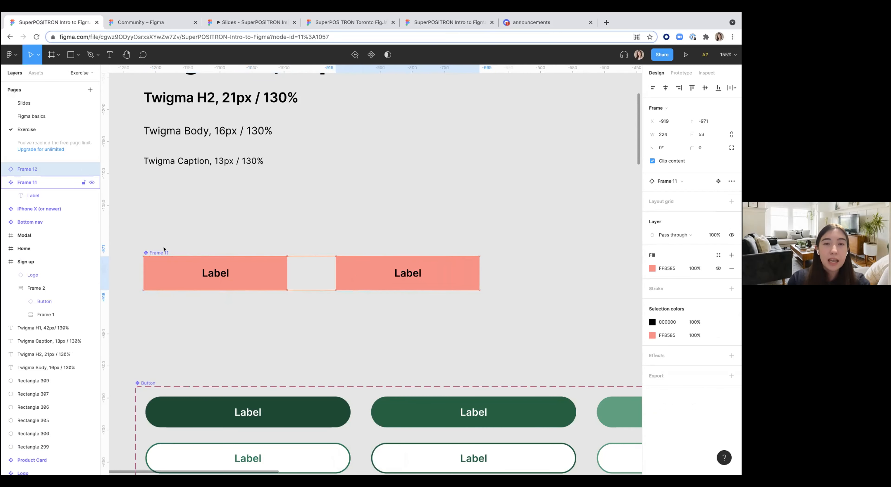
Step: Set the main component's corner radius to 7 and change its fill to 85FFE9
left_click(243, 213)
scroll(243, 213, "down", 5)
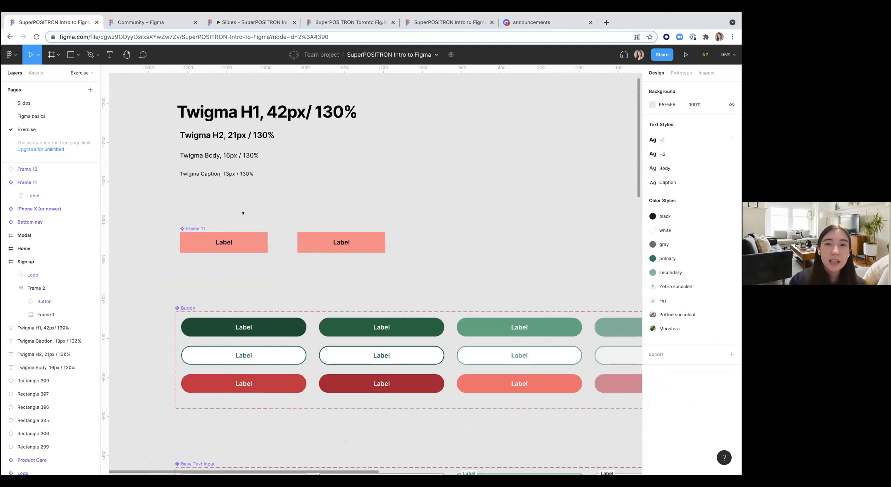
scroll(257, 205, "right", 1)
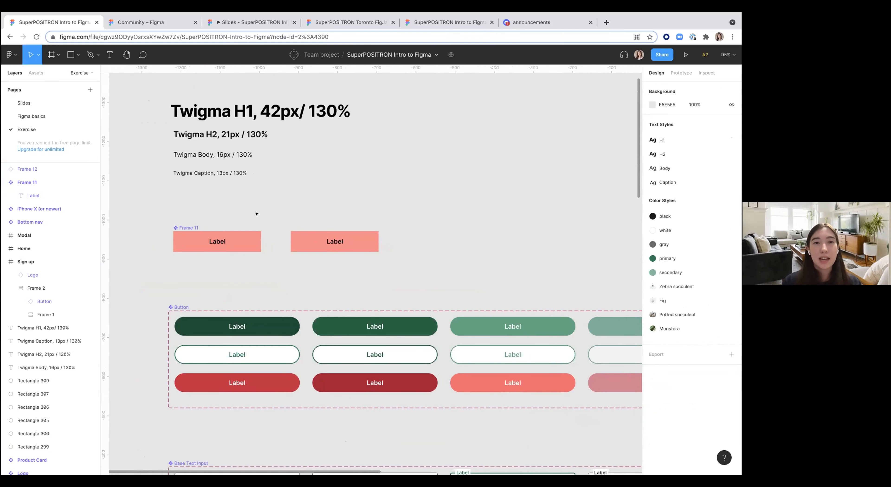
scroll(182, 227, "up", 5)
left_click(173, 229)
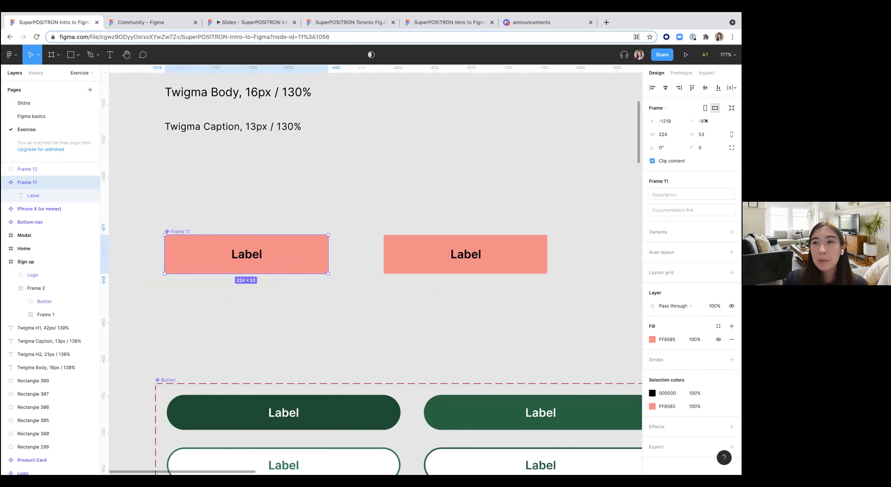
scroll(699, 120, "down", 1)
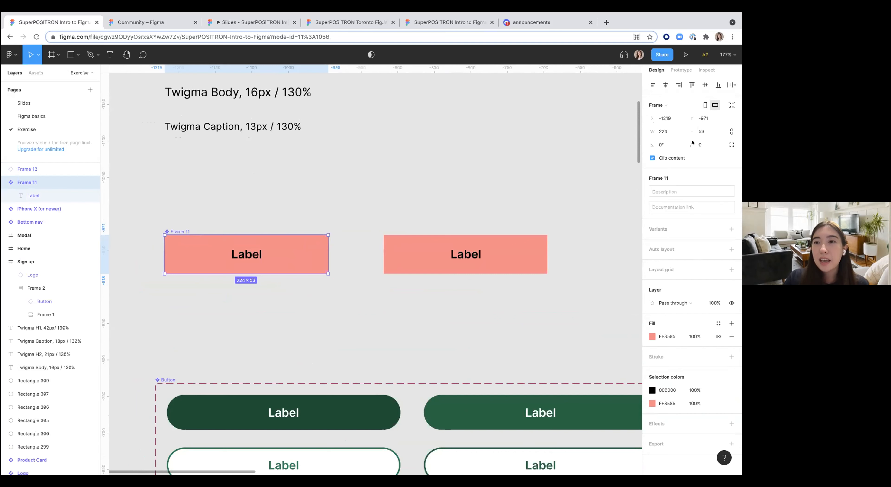
left_click_drag(692, 144, 730, 146)
left_click(652, 337)
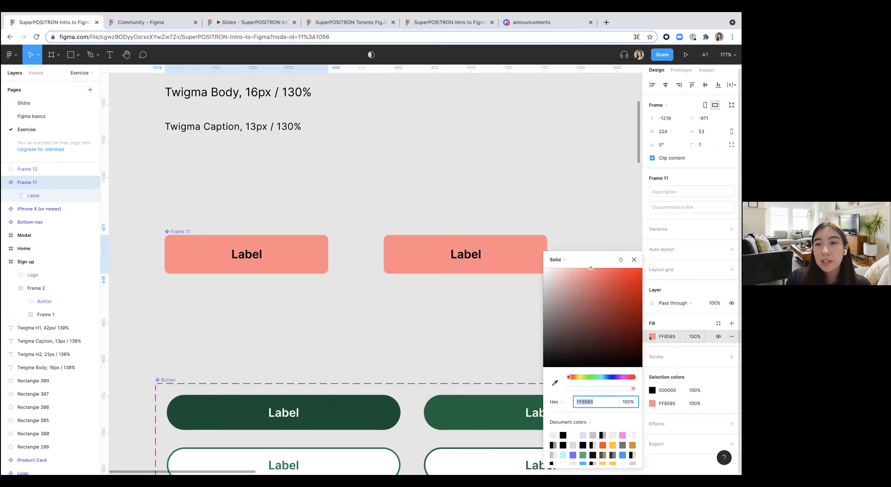
left_click(599, 377)
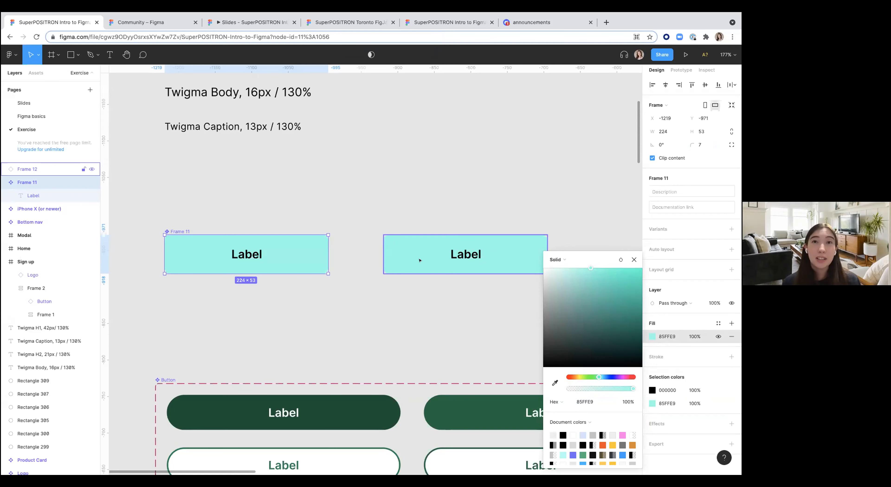
left_click(395, 303)
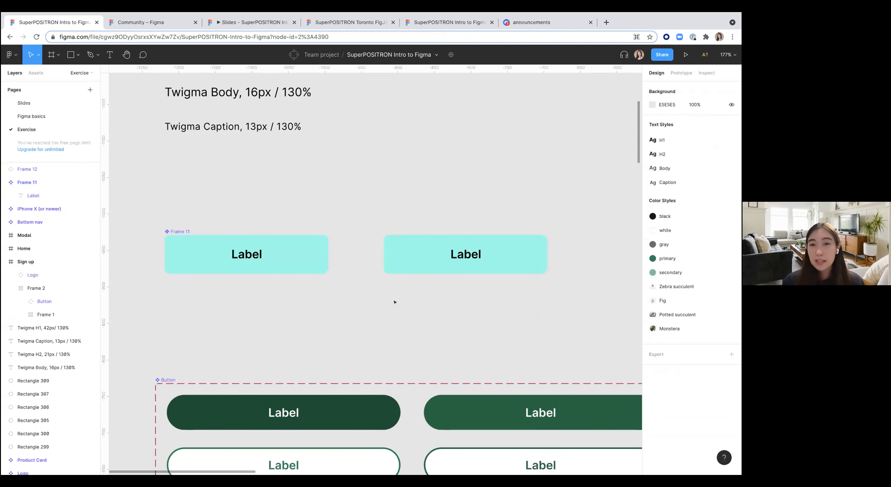
Step: Open the Assets panel and place a dark green Button and the Bottom nav component on the canvas
scroll(395, 303, "down", 5)
scroll(395, 302, "down", 1)
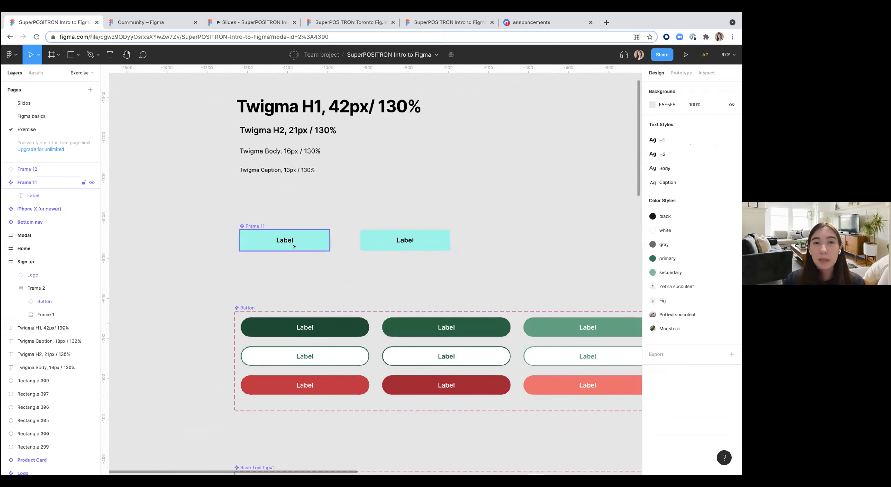
scroll(294, 247, "up", 5)
scroll(302, 239, "down", 5)
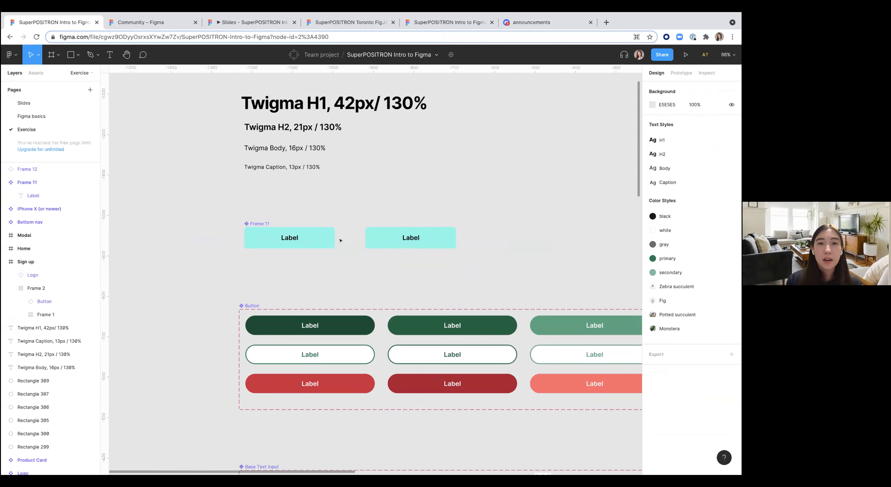
left_click(31, 74)
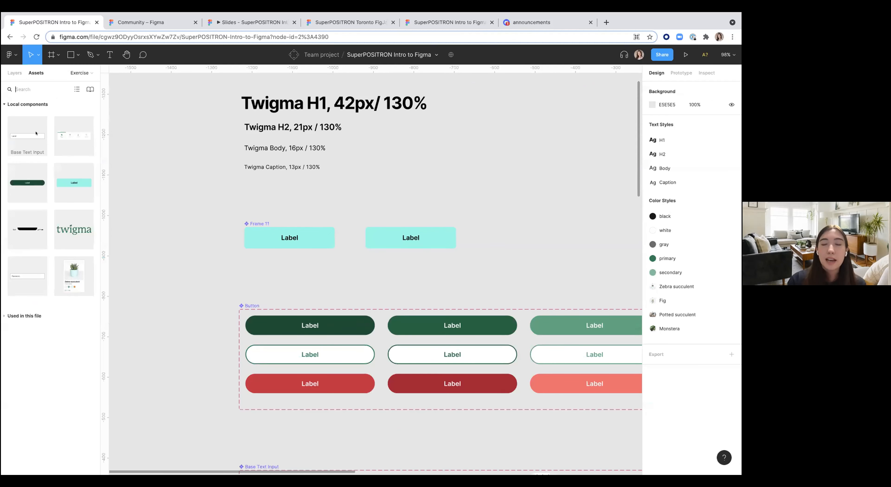
left_click_drag(27, 183, 183, 215)
left_click_drag(130, 281, 181, 277)
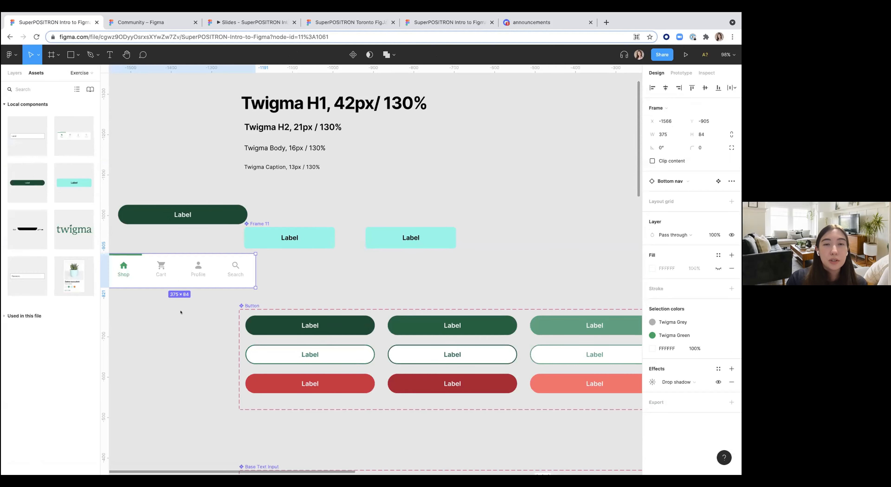
left_click(181, 314)
scroll(180, 313, "down", 3, "ctrl")
scroll(180, 313, "left", 1)
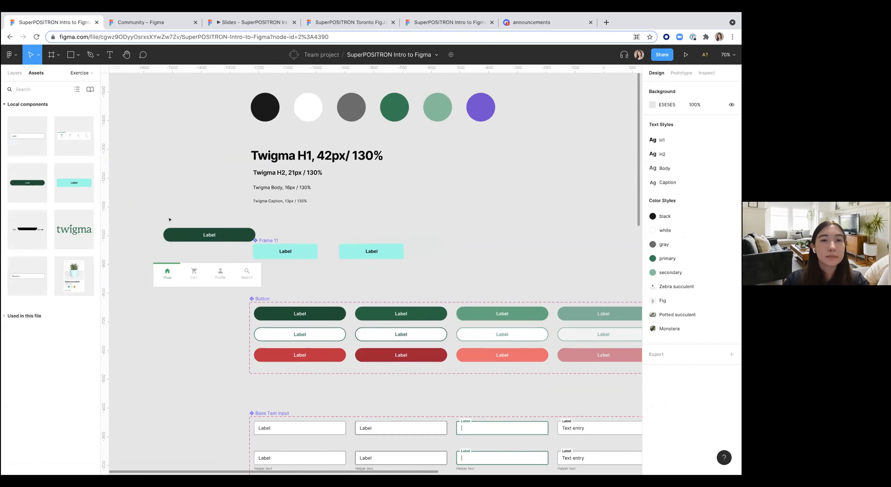
Step: Select the placed button, bottom nav and both Label frames and delete them
left_click(176, 235)
left_click(179, 271, "shift")
left_click(260, 252, "shift")
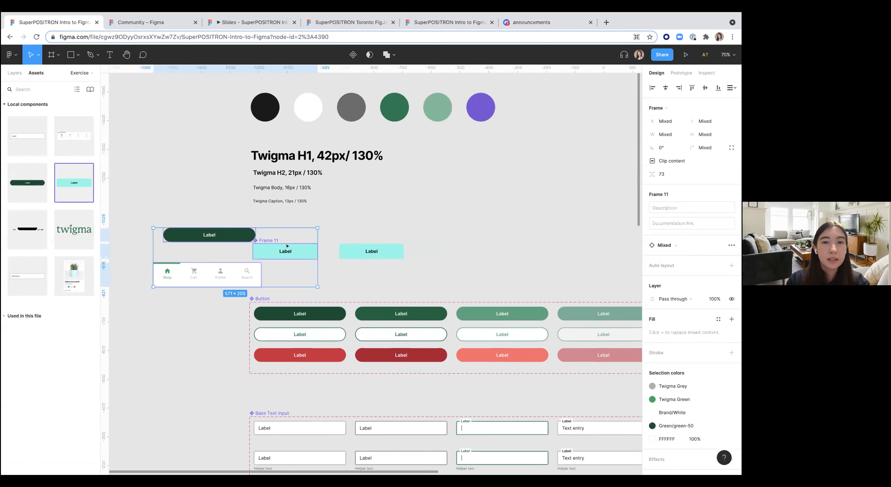
left_click(347, 247, "shift")
key("Delete")
Step: Select the Button component set to view its variant properties
scroll(348, 246, "down", 5)
scroll(347, 247, "right", 3)
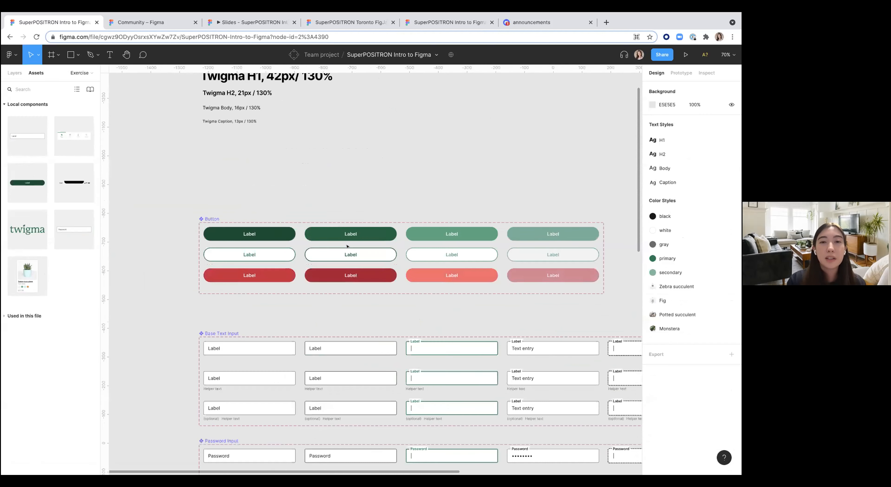
left_click(164, 124)
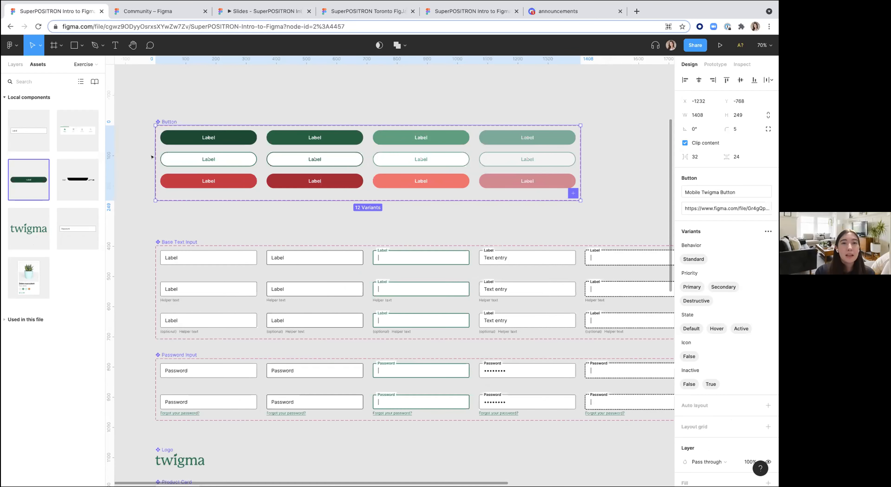
Step: Undo the last three actions
scroll(235, 165, "up", 4)
scroll(235, 165, "right", 2)
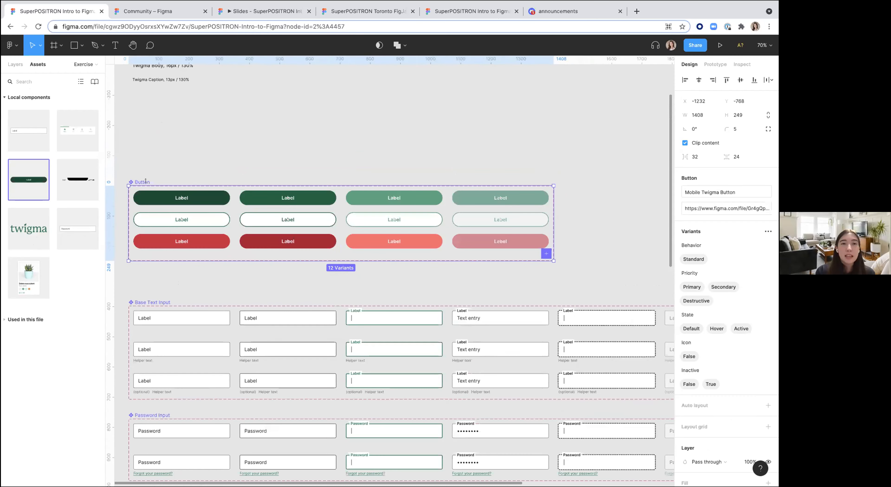
left_click(281, 129)
scroll(281, 129, "up", 1)
scroll(281, 130, "left", 2)
key("super+z")
key("super+z")
key("super+z")
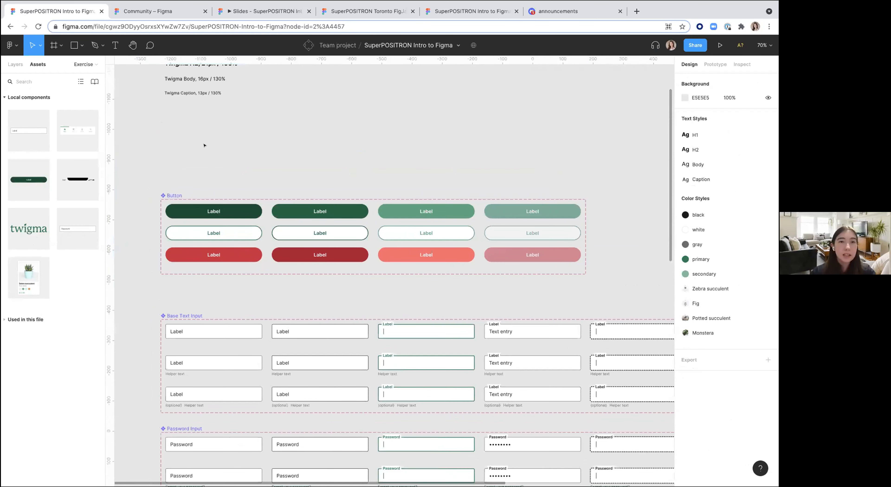
Step: Turn the second cyan Label frame into a component
left_click(236, 103)
scroll(235, 103, "down", 1)
scroll(235, 102, "left", 1)
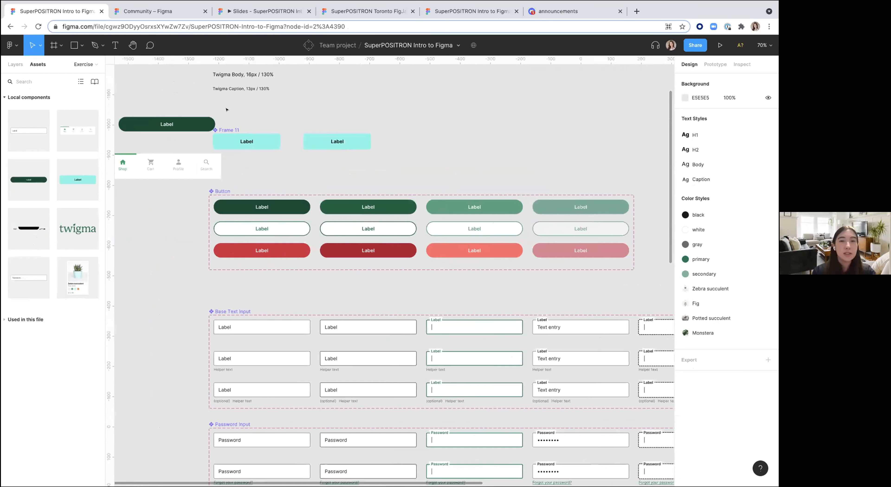
left_click(282, 137)
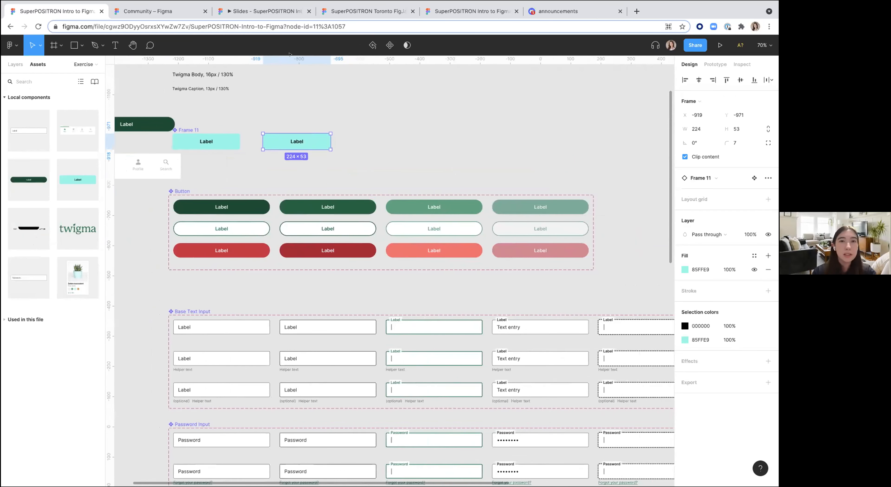
left_click(390, 45)
key("Escape")
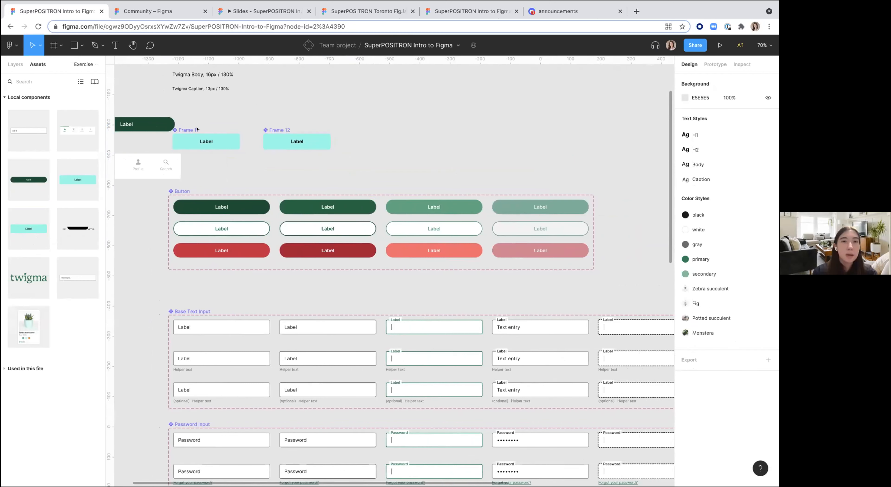
Step: Combine both cyan Label components as variants, then delete the resulting component set
left_click(235, 140)
left_click(297, 141, "shift")
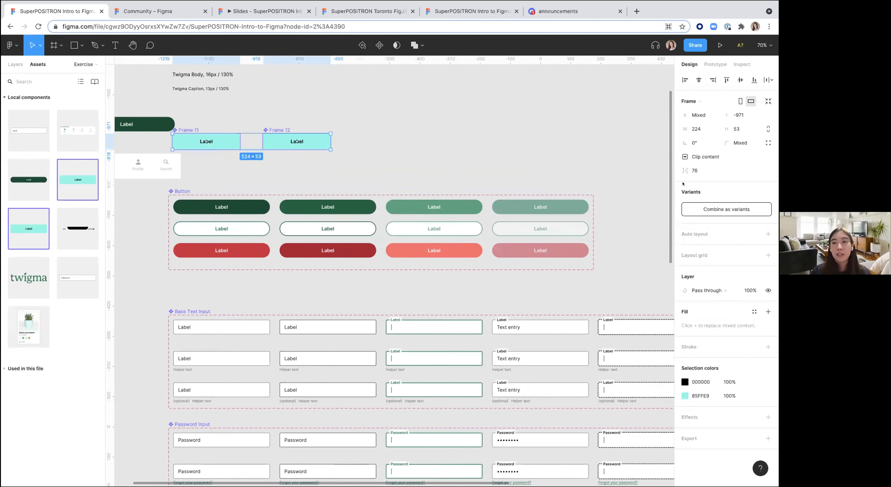
left_click(711, 210)
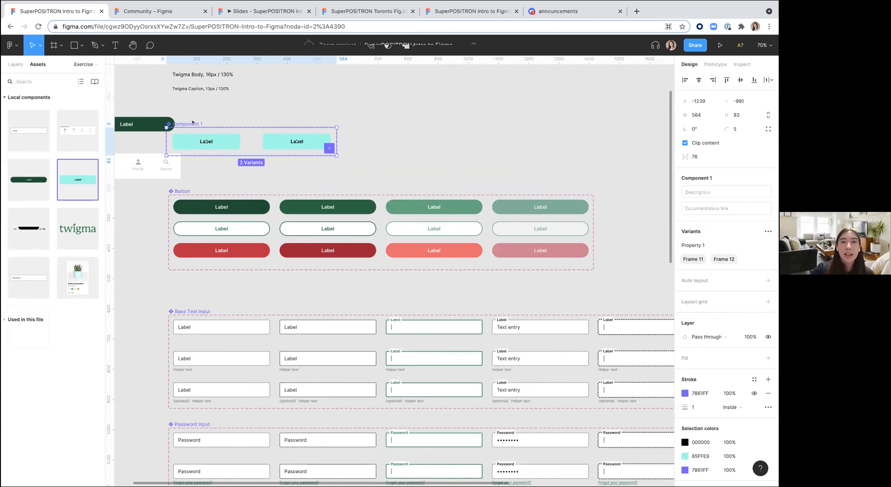
key("Delete")
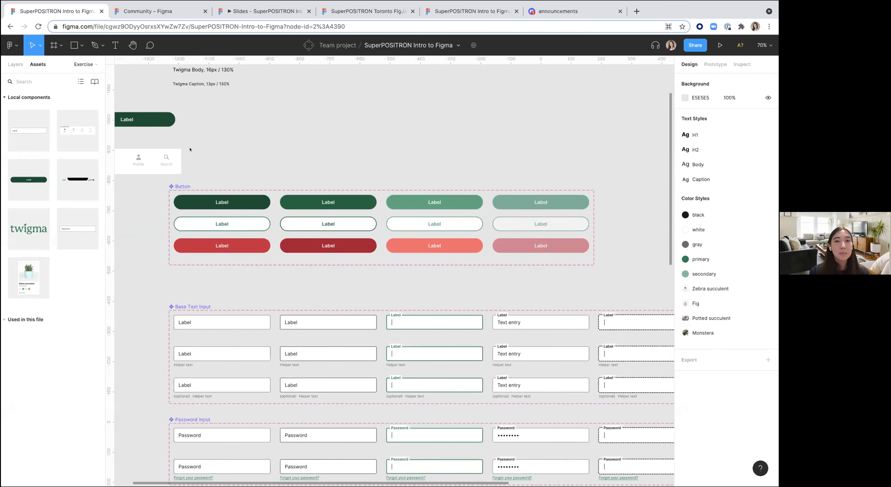
Step: Place a Button instance from the assets and set its Priority property to Secondary
scroll(224, 137, "down", 2)
left_click_drag(31, 179, 322, 118)
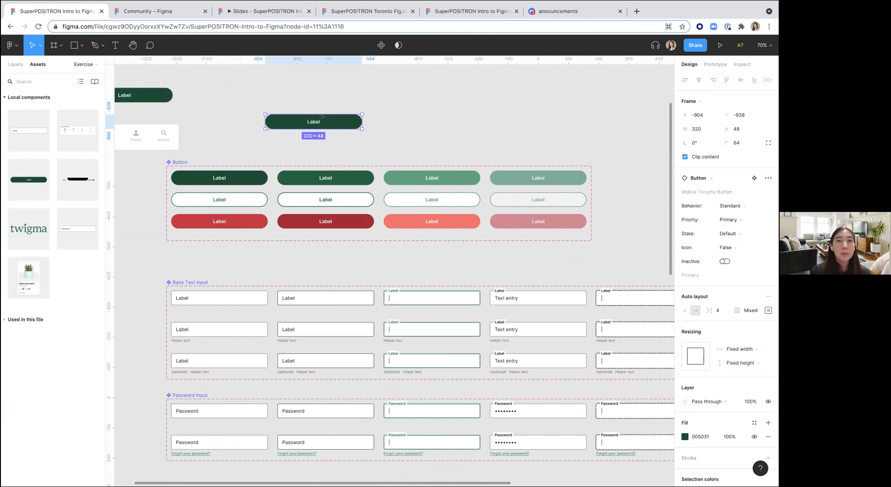
scroll(337, 115, "up", 2)
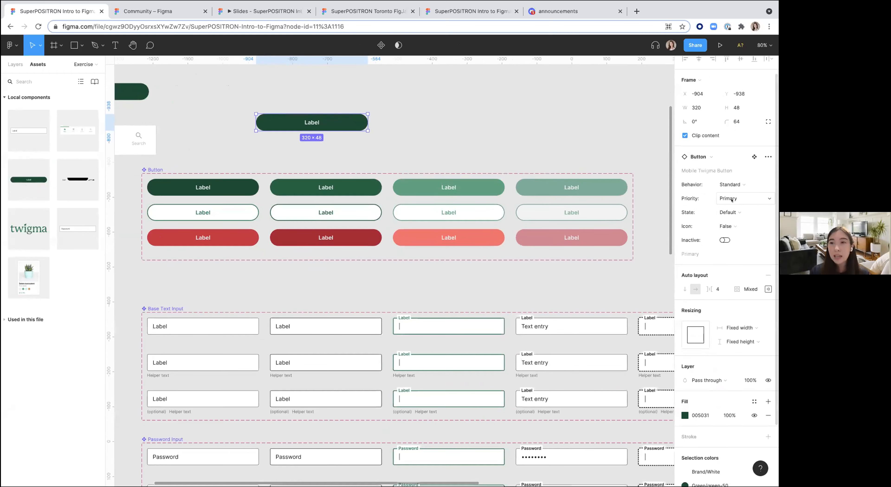
scroll(725, 206, "down", 2)
left_click(739, 124)
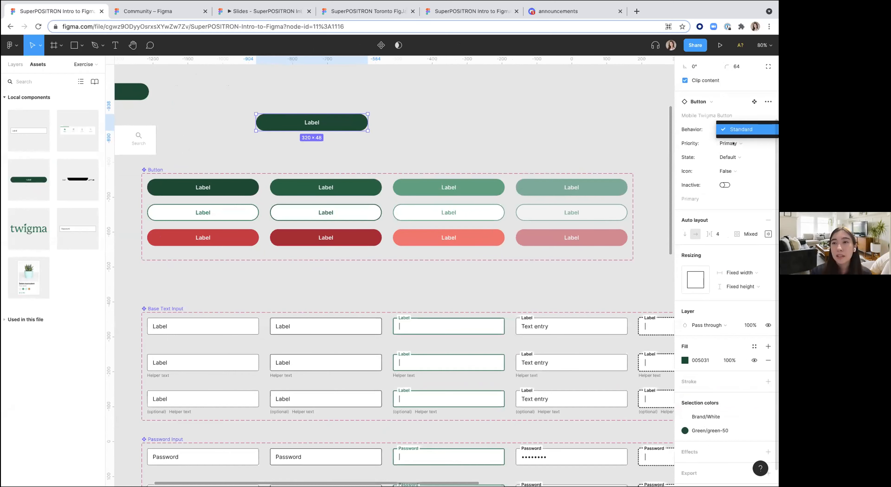
left_click(744, 143)
left_click(737, 153)
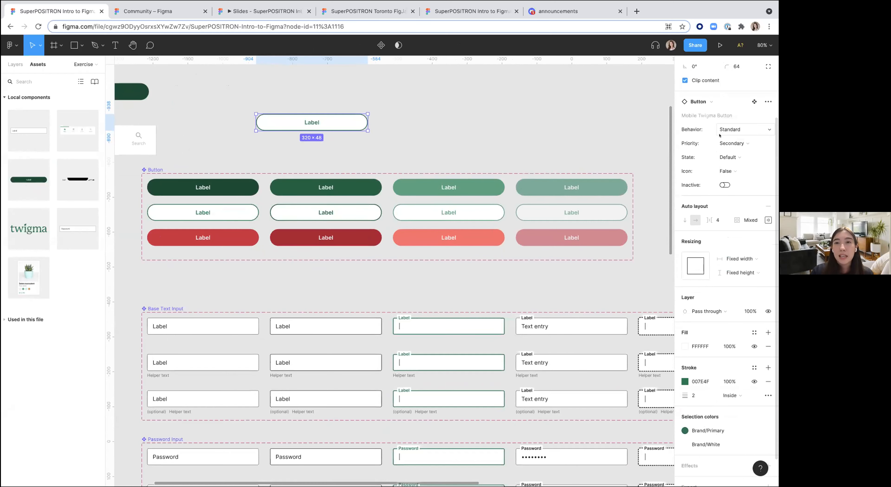
Step: Set the button instance's State property to Hover
left_click(726, 170)
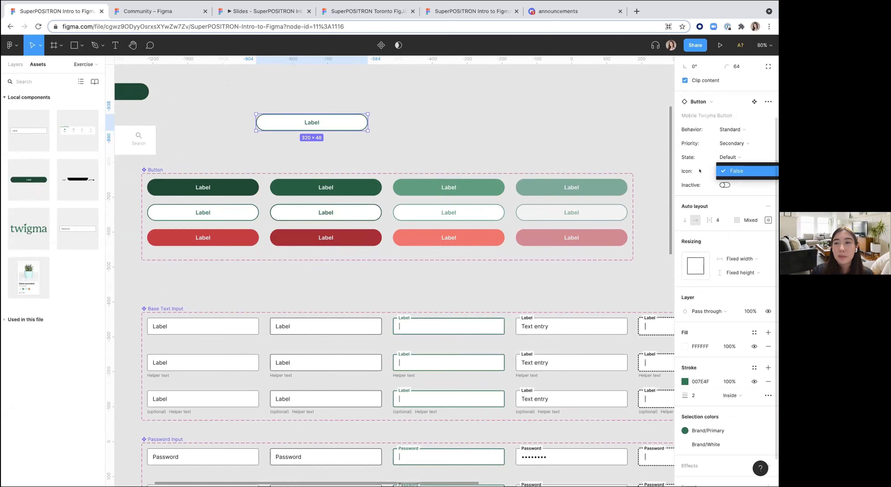
left_click(727, 151)
left_click(732, 152)
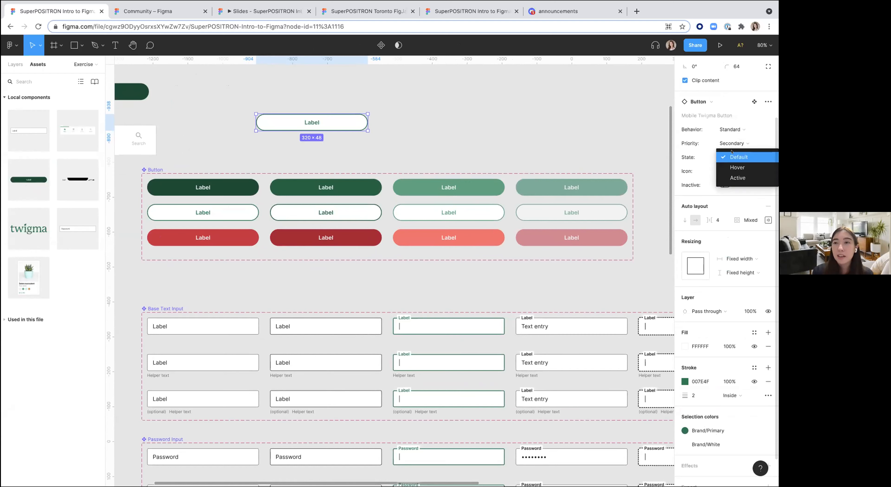
left_click(733, 166)
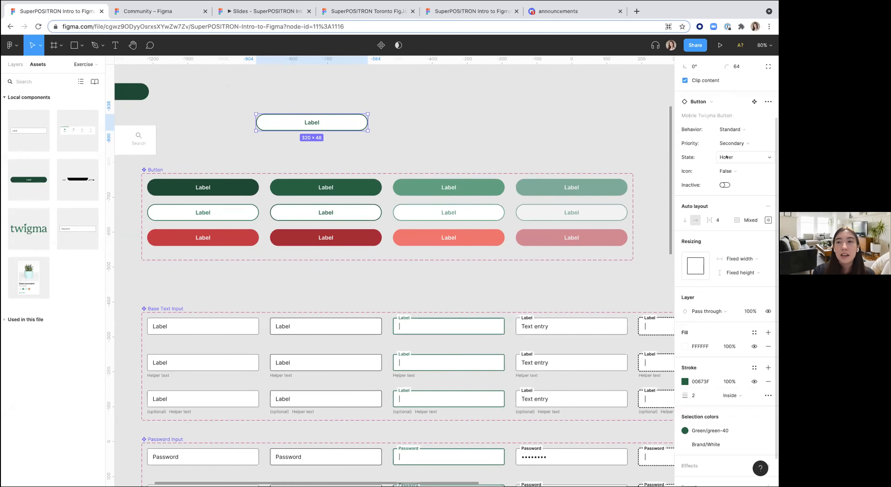
left_click(475, 129)
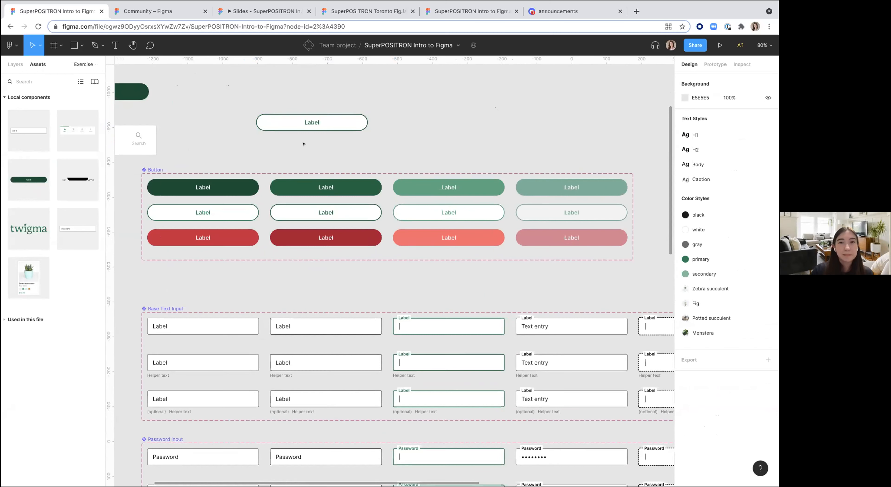
Step: Delete the button instance
left_click(328, 122)
key("Delete")
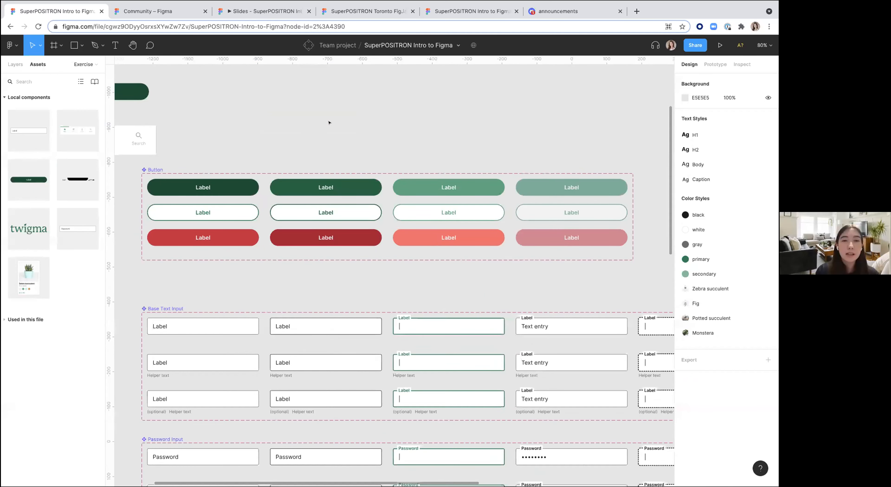
scroll(329, 122, "down", 5)
scroll(329, 123, "up", 5)
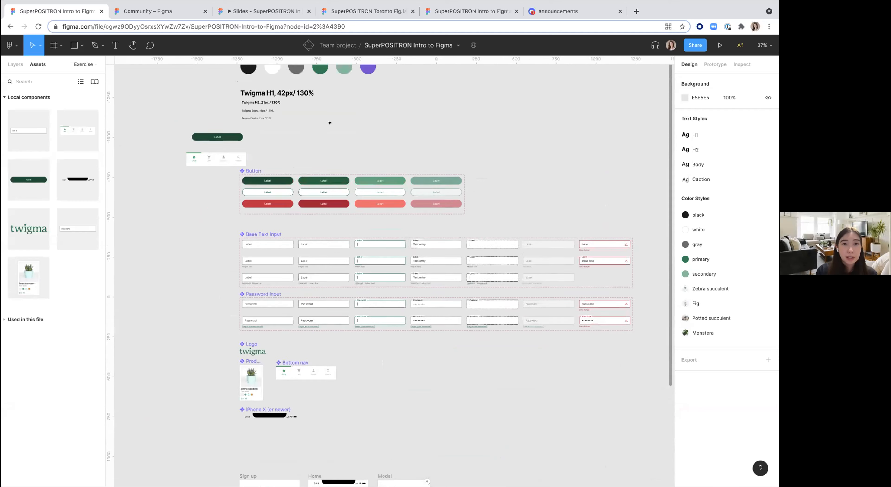
scroll(248, 163, "up", 4)
left_click(248, 164)
left_click(435, 226)
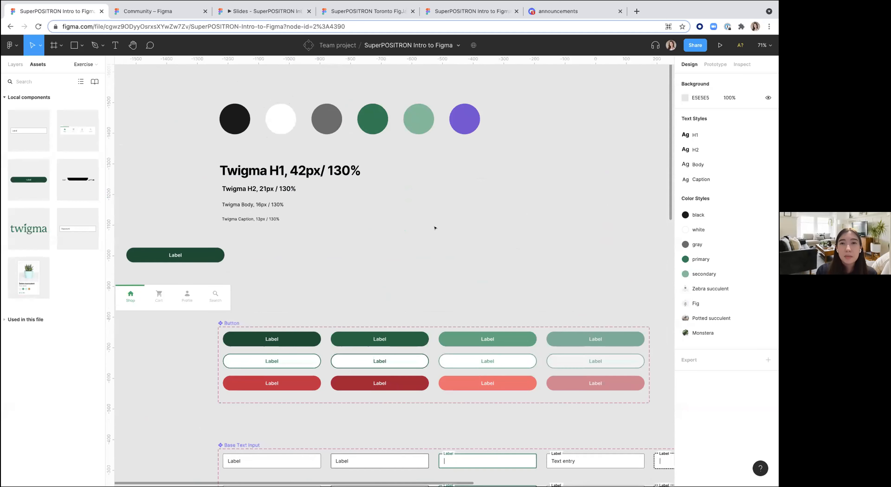
Step: Draw a frame about 200 × 144 beside the text style samples
scroll(436, 227, "right", 3)
scroll(435, 228, "up", 1)
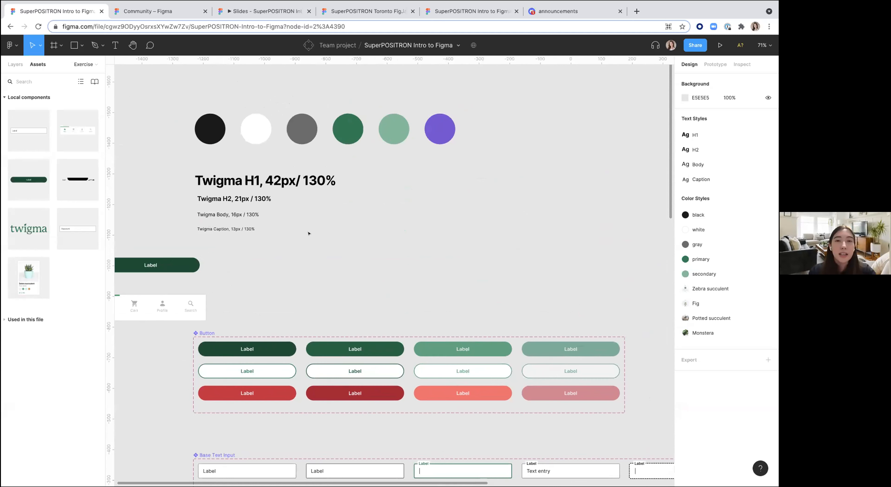
key("f")
left_click_drag(302, 232, 364, 276)
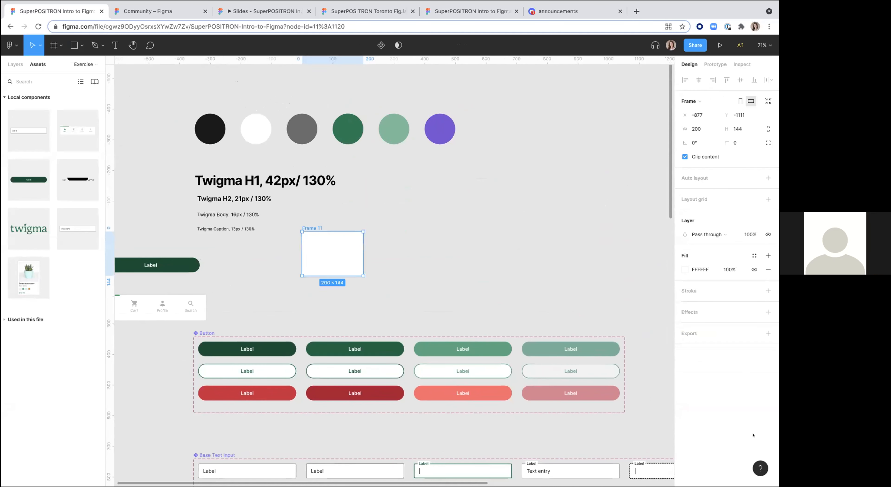
Step: Change the new frame's fill to the salmon red E96F6F
left_click(685, 269)
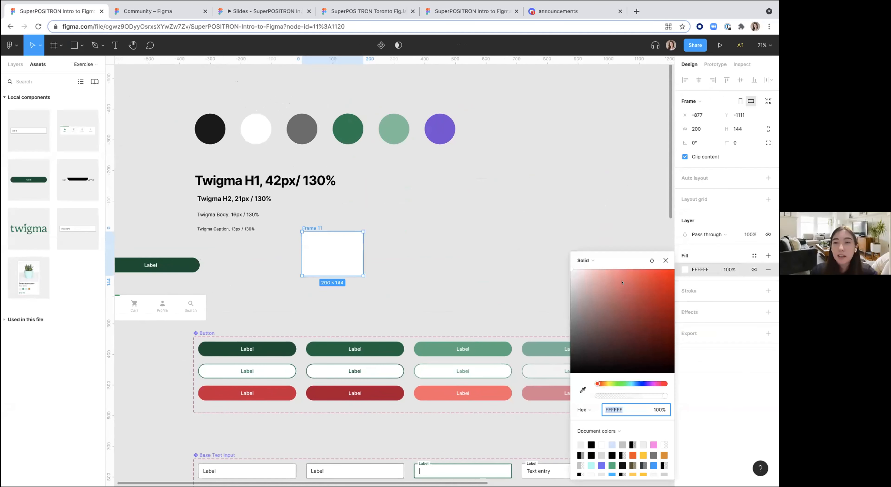
left_click(622, 283)
left_click(468, 239)
left_click(319, 246)
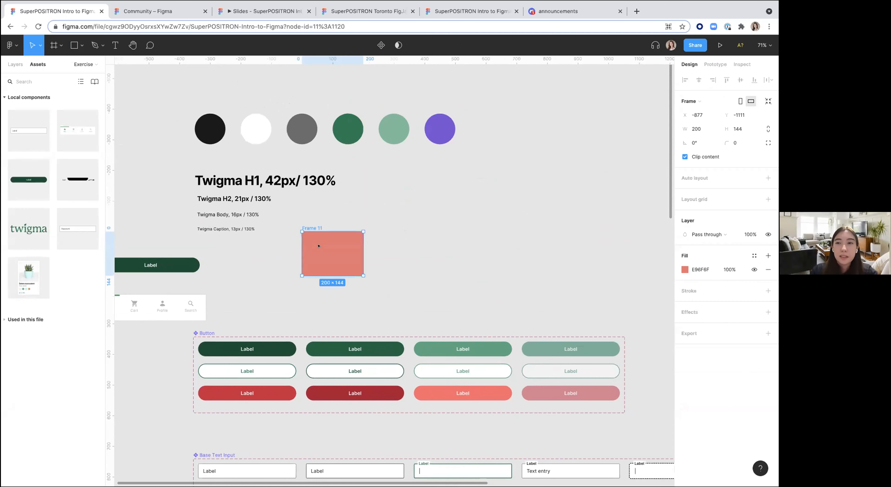
Step: Create a color style named red from the frame's fill
left_click(753, 256)
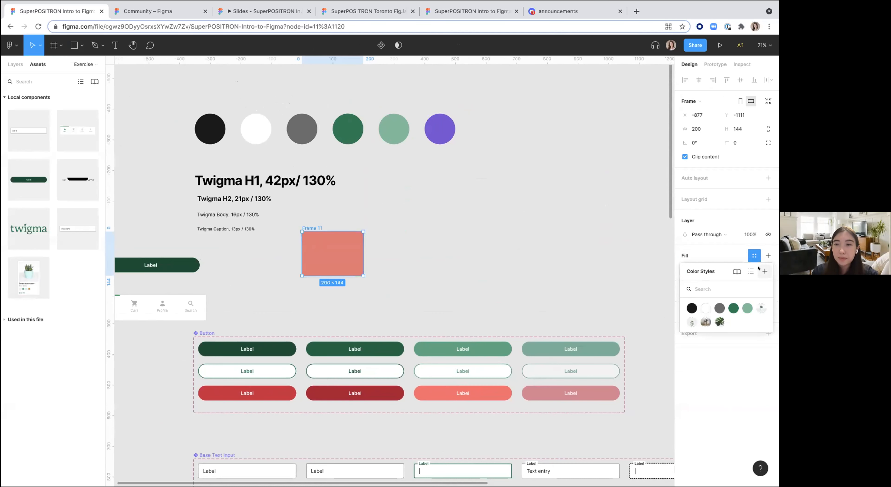
left_click(765, 271)
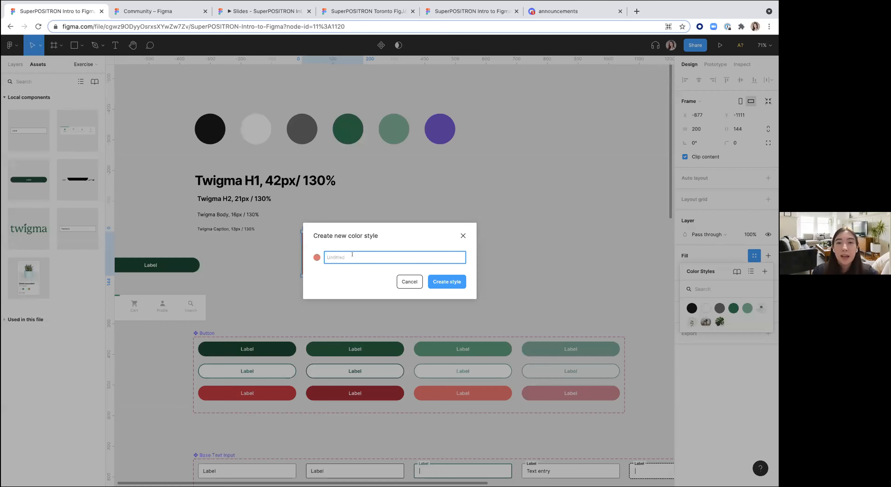
type("red")
left_click(447, 282)
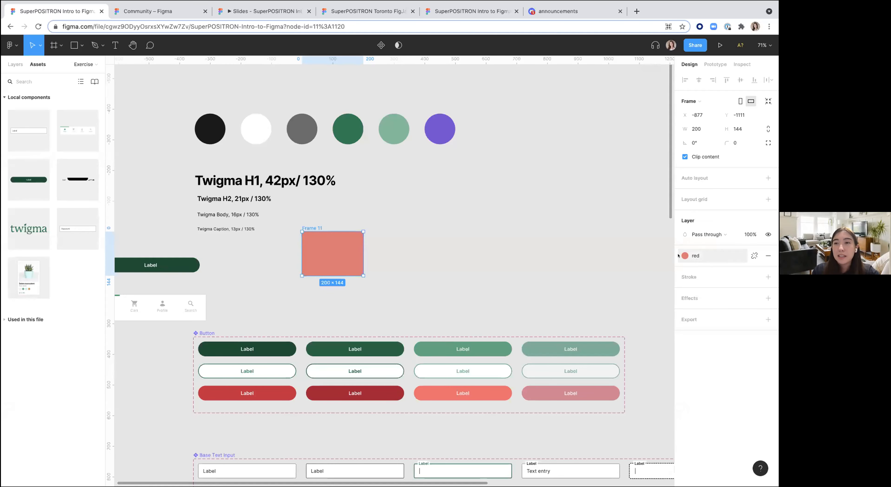
left_click(699, 254)
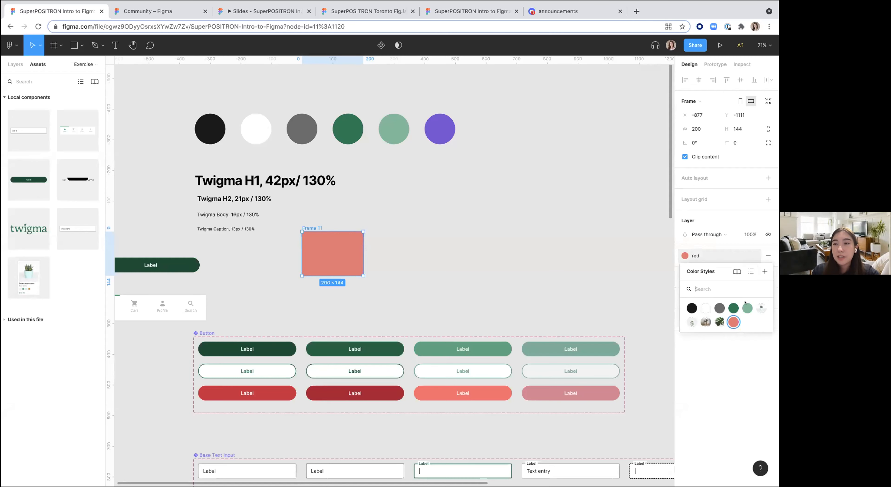
left_click(519, 259)
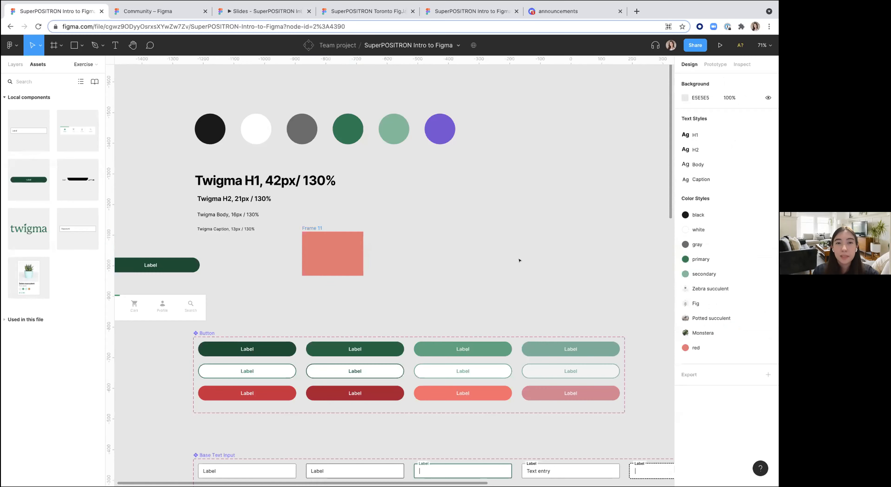
Step: Add a text box reading Header 1 to the right of the type samples
left_click(258, 179)
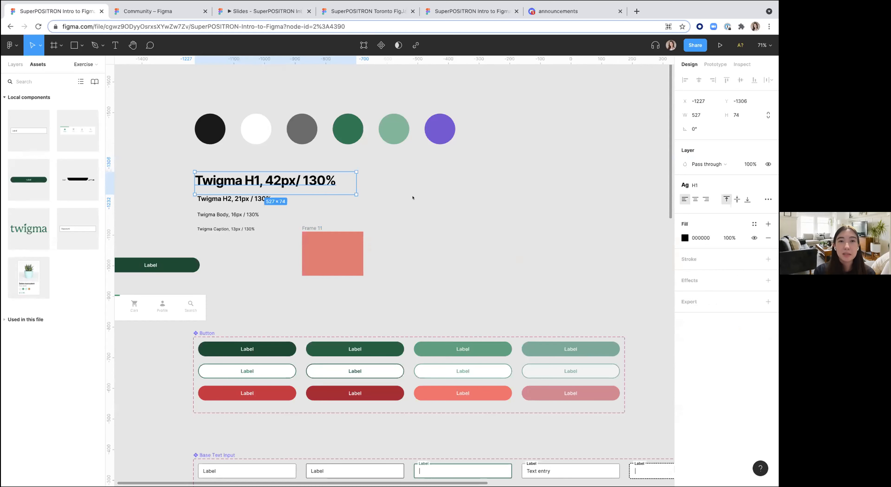
left_click(454, 213)
scroll(454, 213, "right", 1)
key("t")
left_click_drag(373, 214, 463, 229)
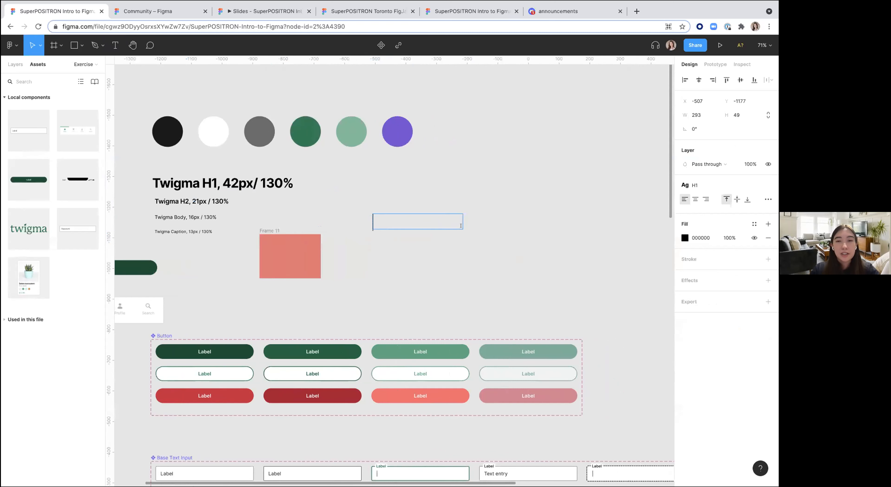
type("Header 1")
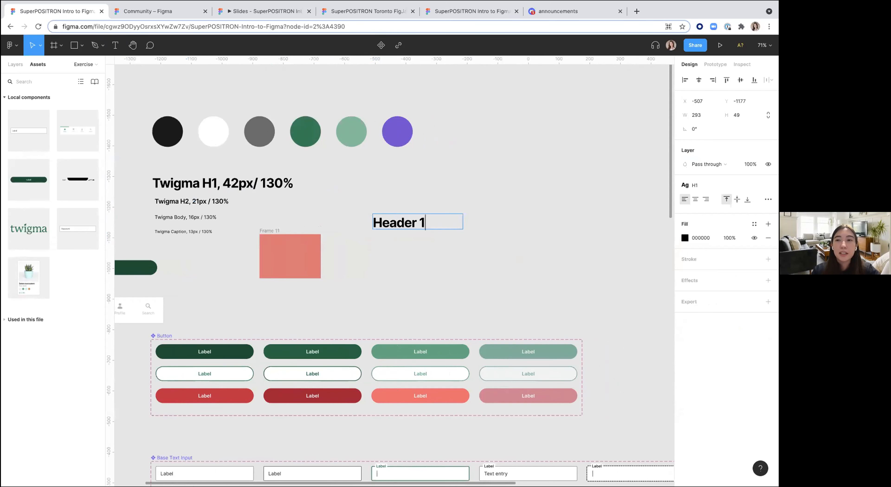
Step: Try applying the H2, Body and Caption text styles to the Header 1 text
left_click(695, 185)
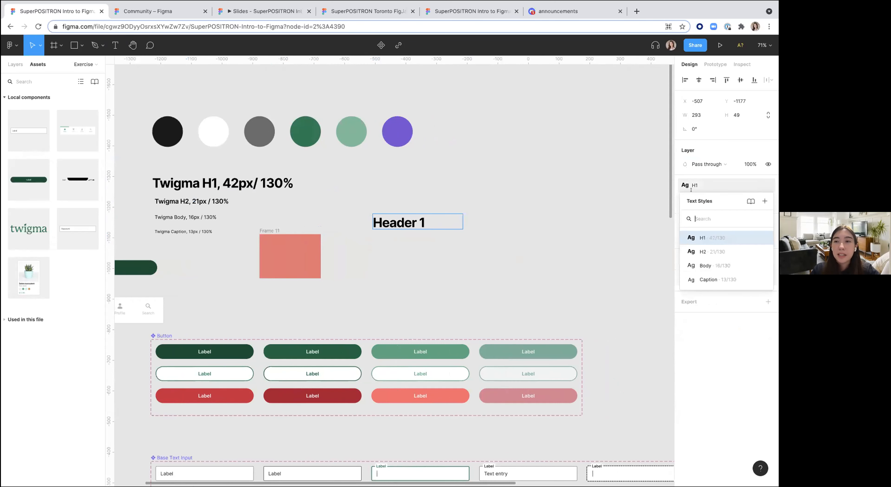
left_click(699, 252)
left_click(693, 191)
left_click(706, 265)
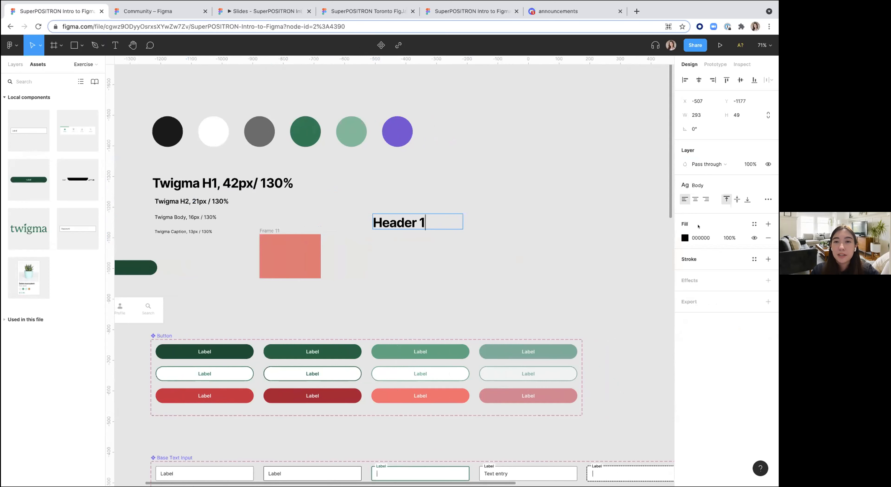
left_click(694, 187)
left_click(697, 278)
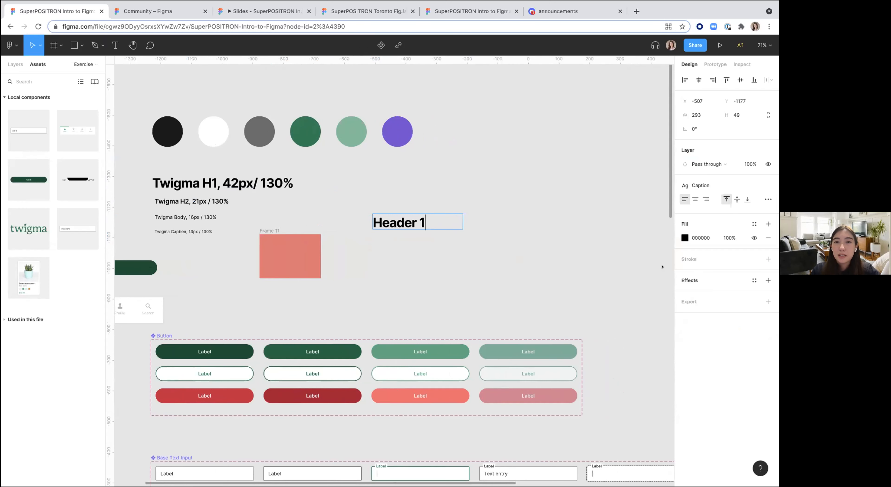
Step: Select the Header 1 text and apply the Body text style to it
left_click_drag(440, 219, 356, 212)
left_click(693, 186)
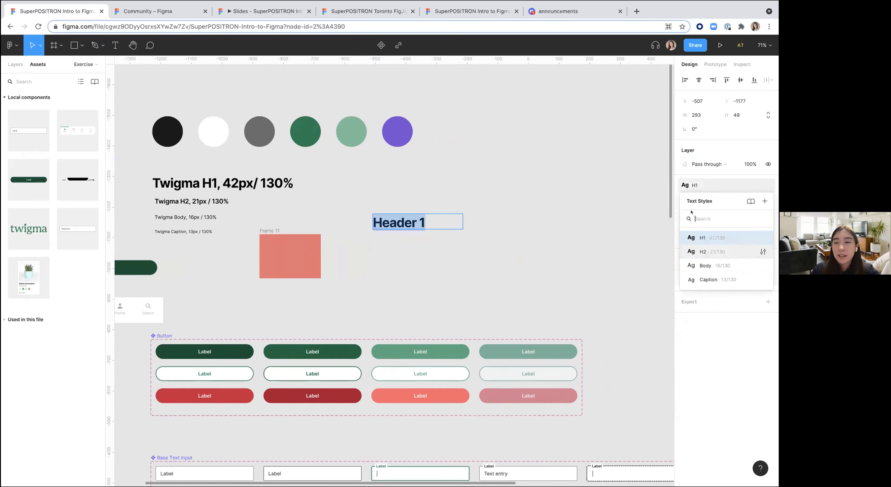
left_click(696, 278)
left_click(691, 163)
left_click(691, 162)
left_click(694, 186)
left_click(696, 265)
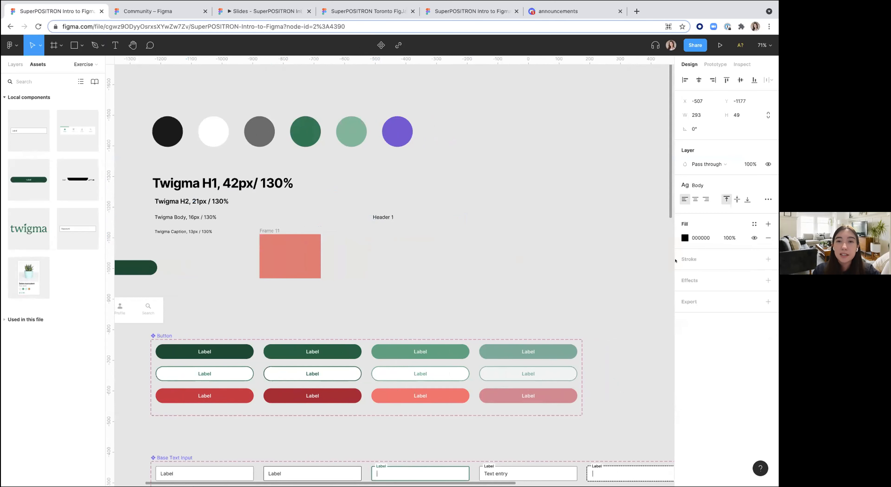
key("Escape")
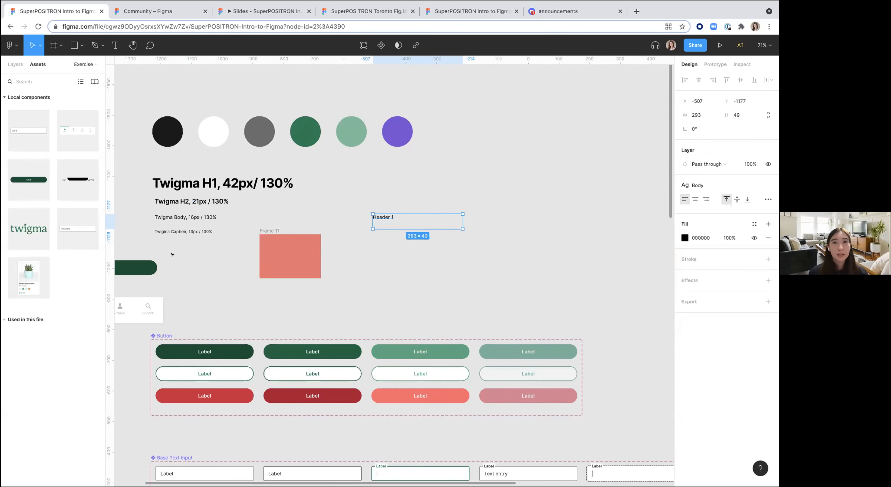
Step: Delete the Header 1 text box and the red Frame 11 from the style samples area
left_click(361, 294)
left_click(379, 216)
key("Delete")
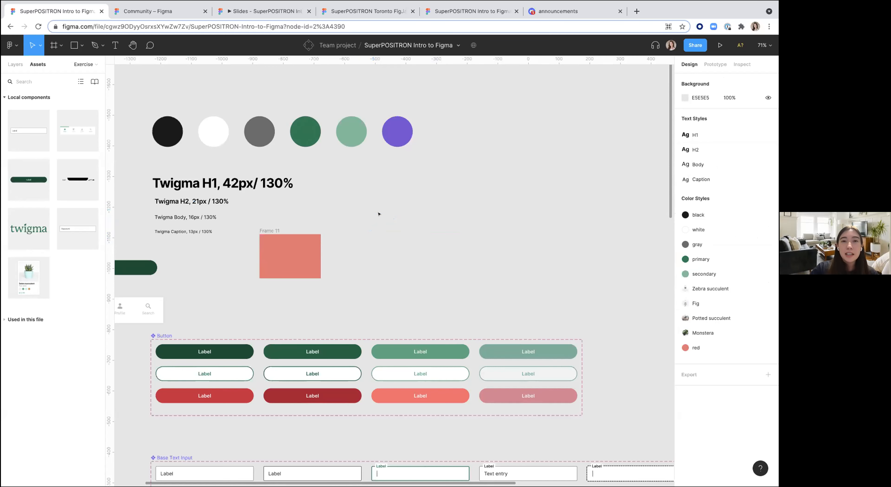
scroll(379, 215, "down", 3)
scroll(379, 215, "up", 3)
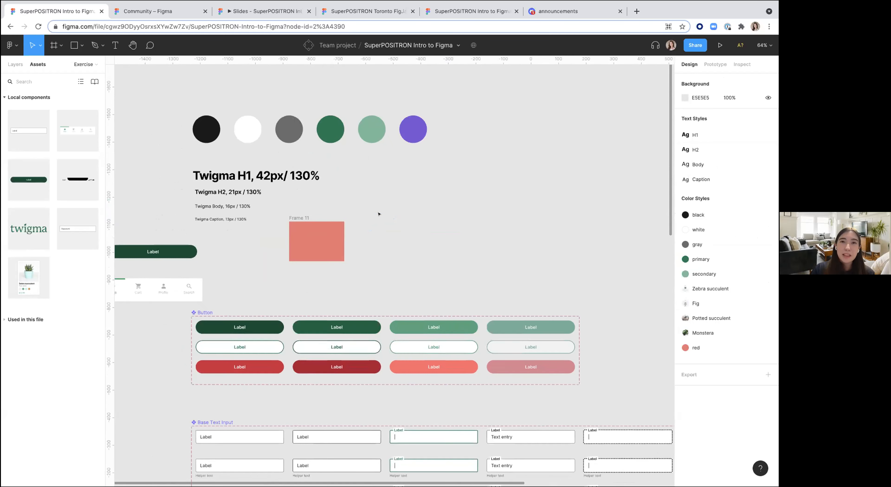
scroll(379, 215, "left", 1)
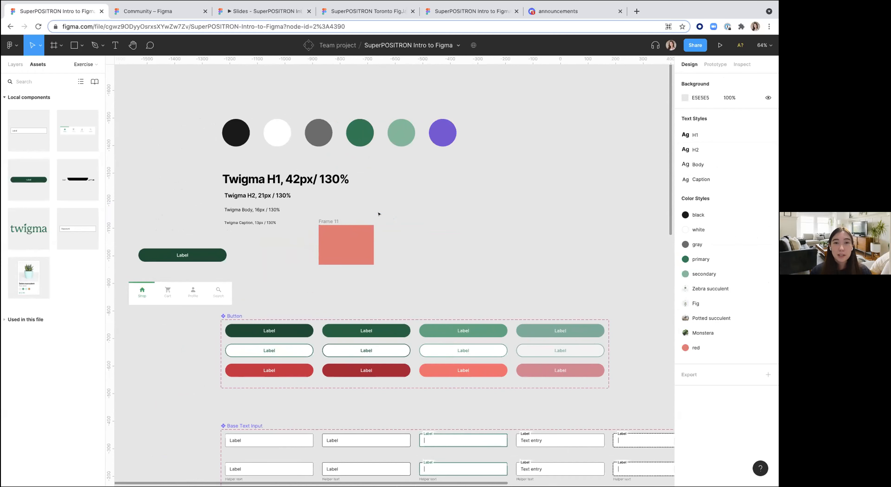
left_click(332, 221)
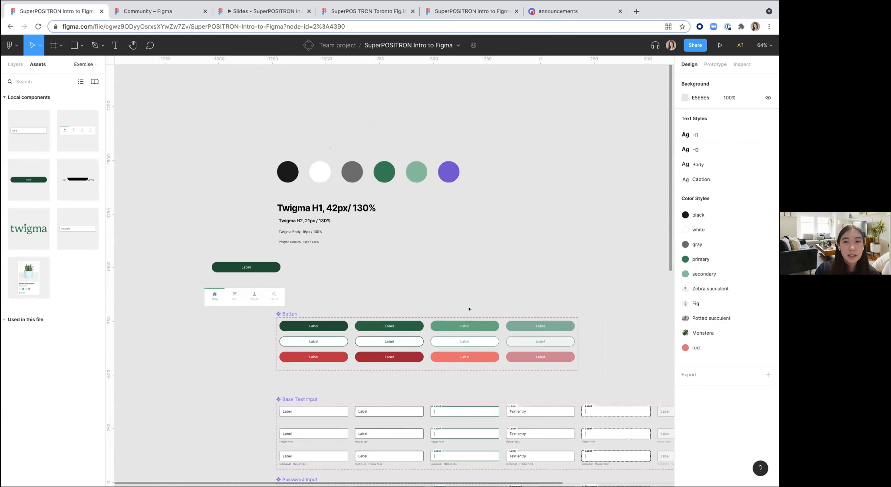
Step: Add an iPhone 11 Pro / X frame and position it below the Home screen
scroll(568, 149, "down", 3)
scroll(567, 149, "down", 10)
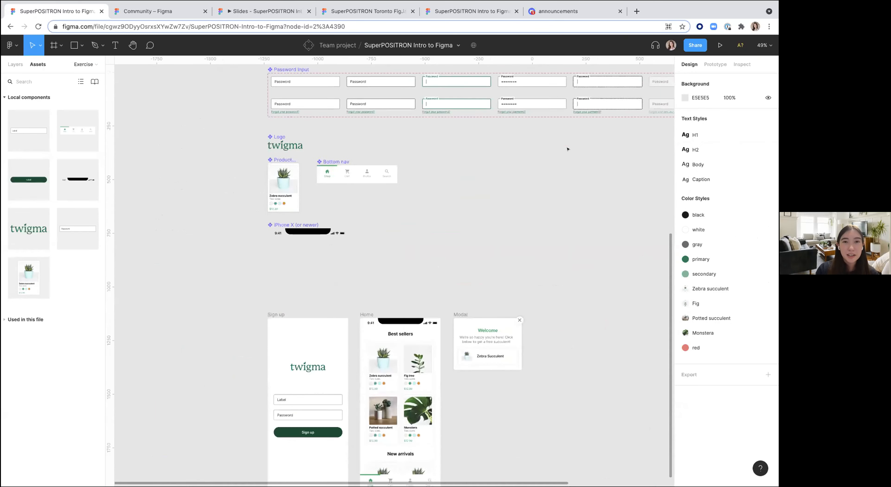
scroll(567, 150, "down", 8)
scroll(568, 150, "right", 5)
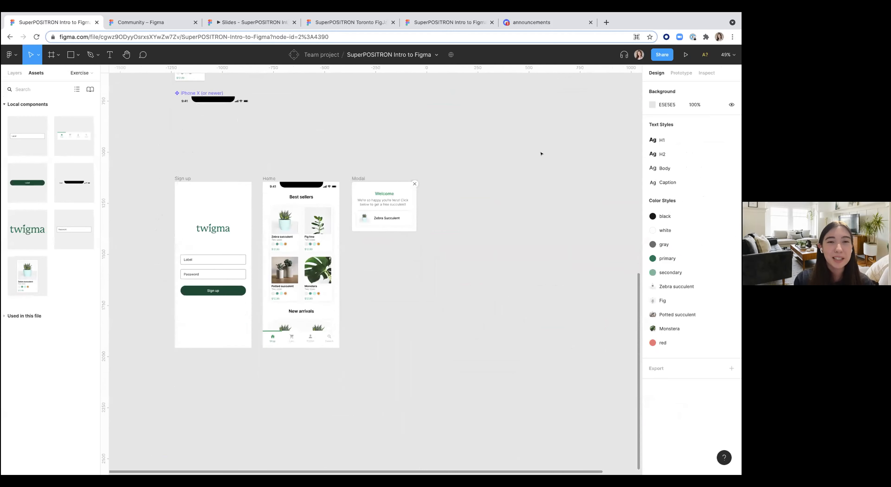
scroll(541, 153, "down", 3)
scroll(542, 154, "left", 1)
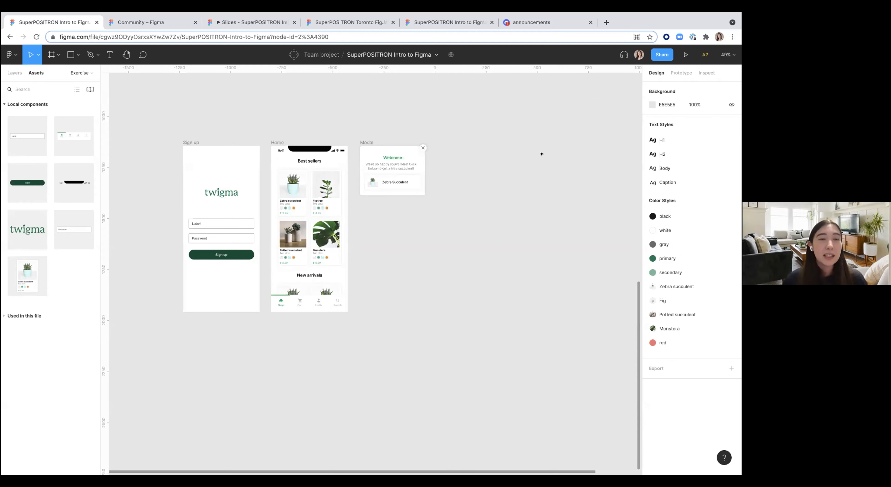
scroll(295, 95, "down", 2)
scroll(295, 95, "left", 2)
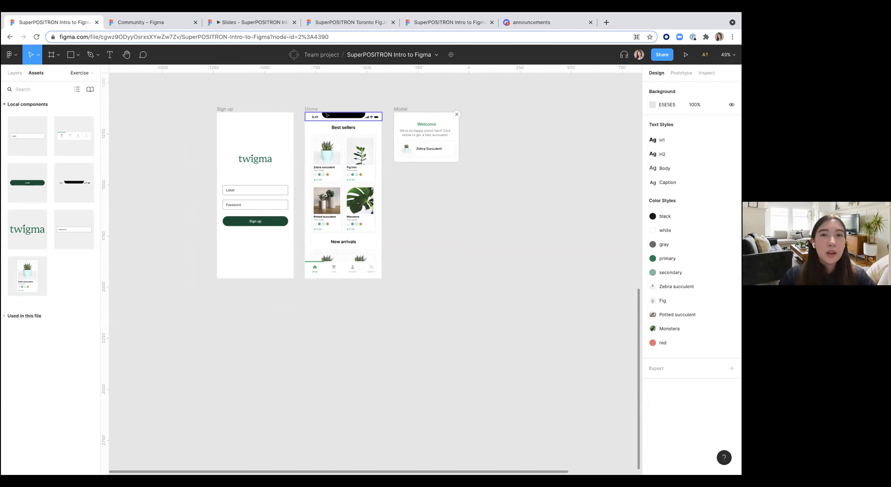
key("f")
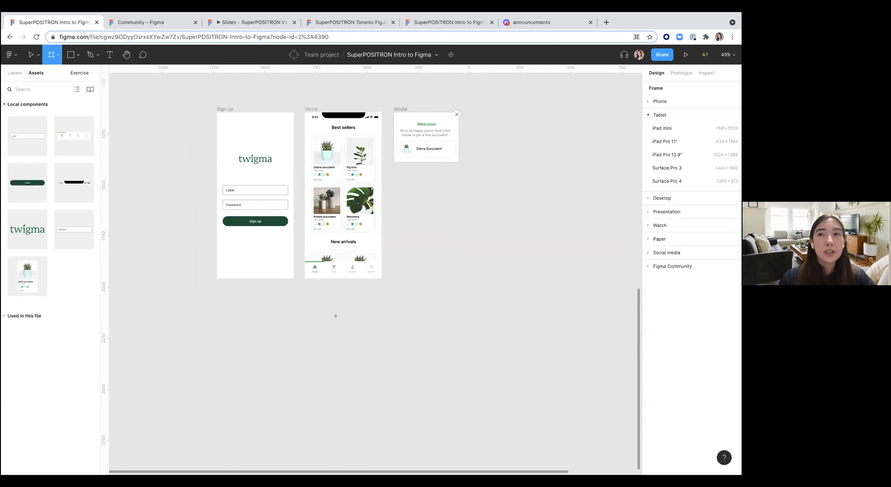
left_click(646, 101)
left_click(670, 127)
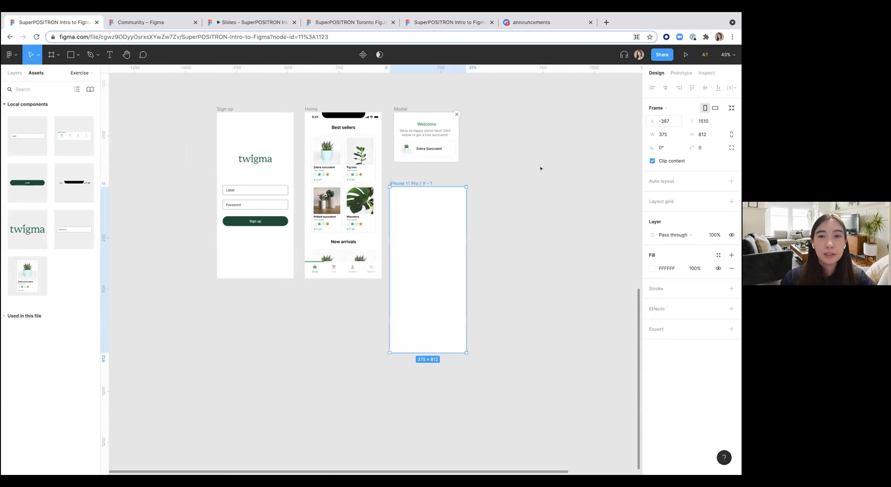
left_click_drag(408, 181, 322, 291)
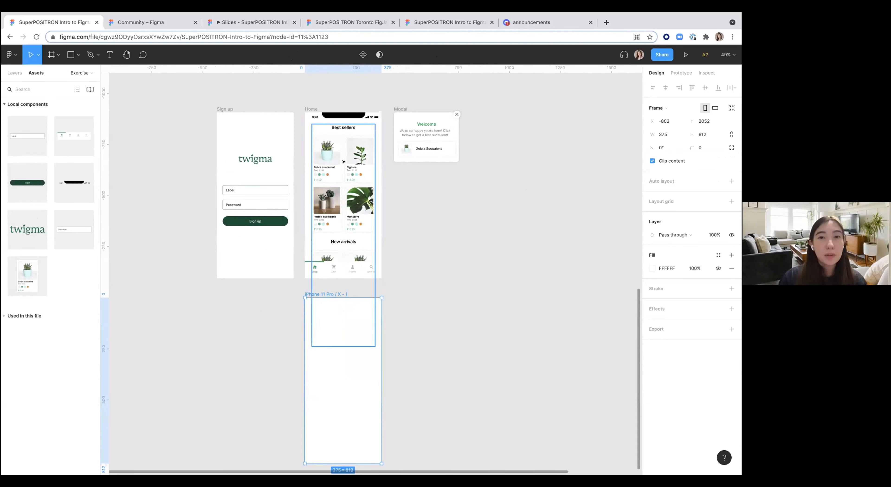
Step: Place an iPhone X (or newer) status bar component instance at the top of the new frame
left_click_drag(74, 183, 332, 295)
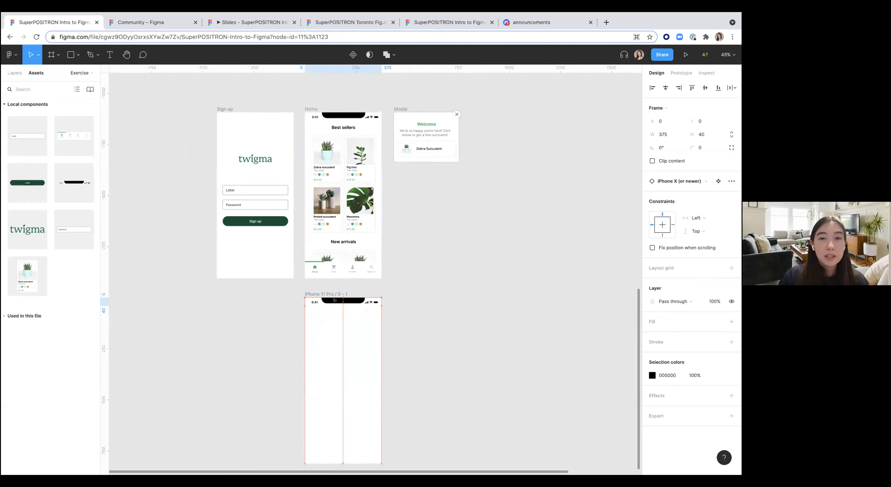
scroll(334, 298, "down", 2)
scroll(334, 301, "up", 3)
scroll(334, 301, "down", 4)
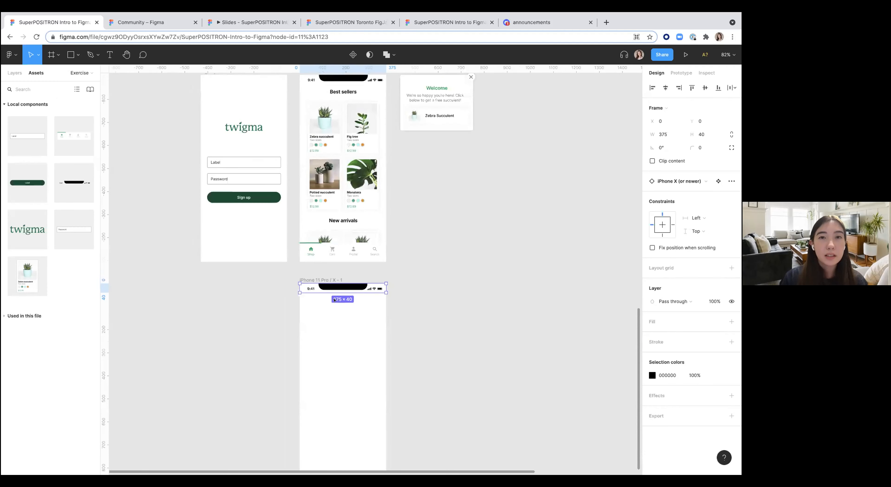
left_click(333, 325)
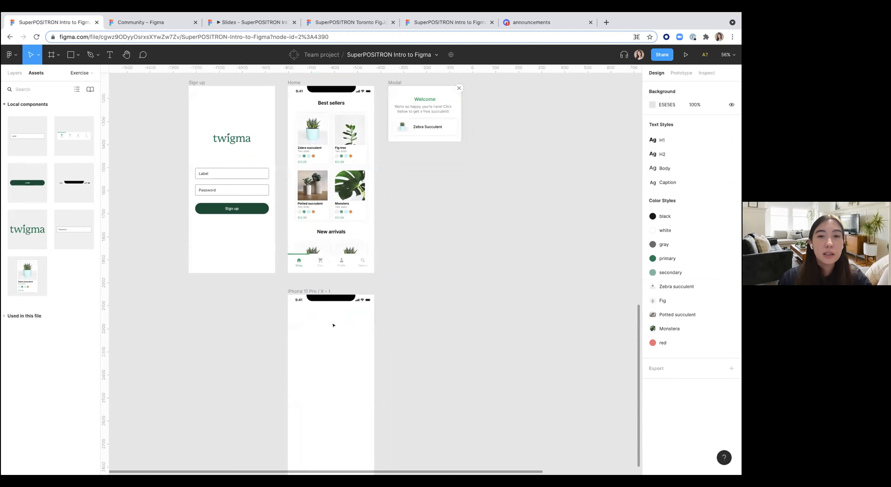
Step: Add a Best sellers heading with the H2 text style near the top of the new frame
key("t")
left_click_drag(315, 307, 344, 314)
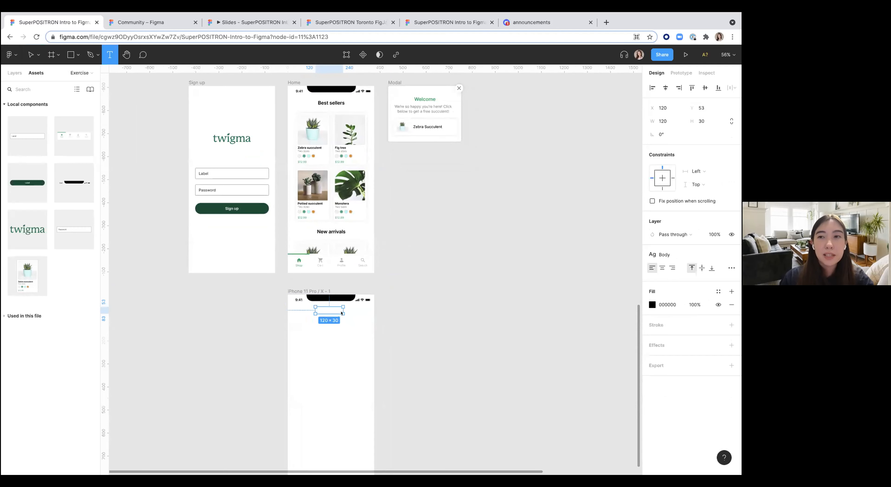
left_click(659, 260)
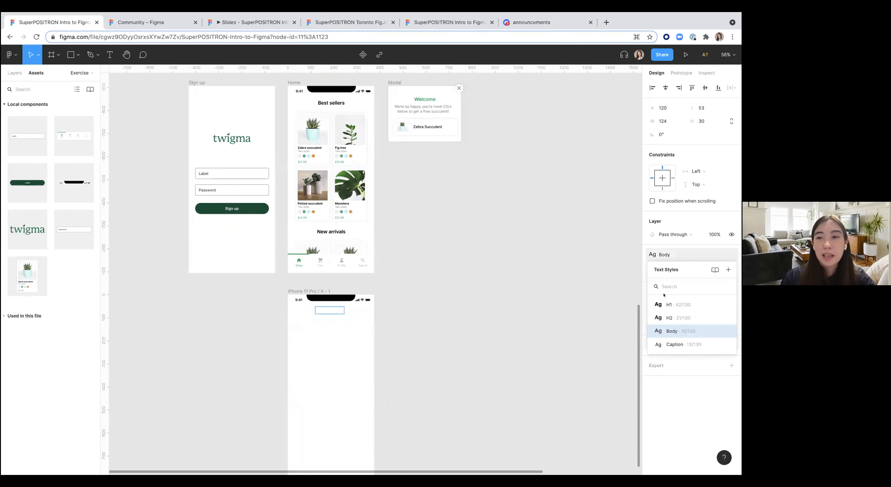
left_click(668, 318)
left_click(329, 307)
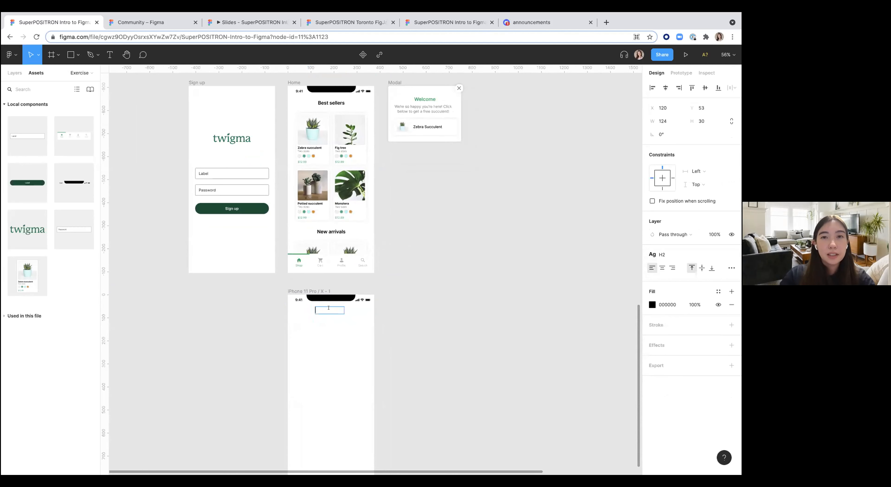
type("Best sellers")
left_click(400, 327)
Step: Place a Product Card component instance below the heading and duplicate it beside the first card
scroll(402, 328, "down", 2)
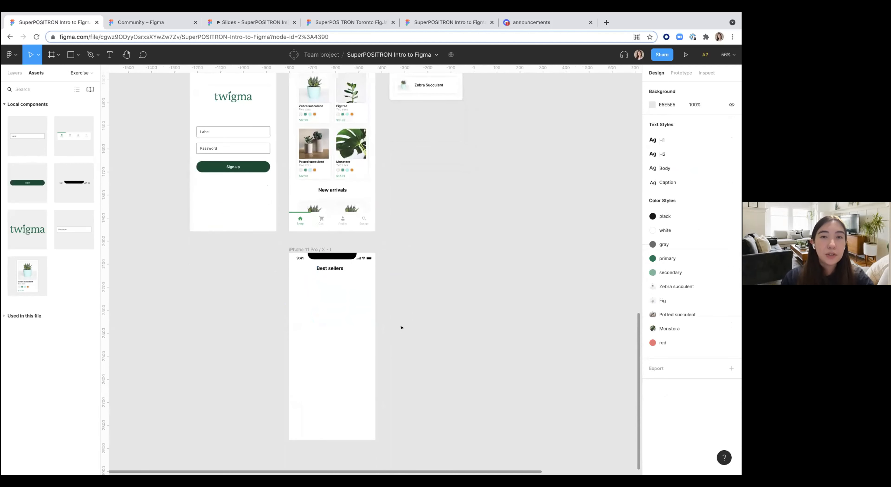
scroll(400, 326, "up", 1)
left_click_drag(22, 278, 342, 320)
key("super+d")
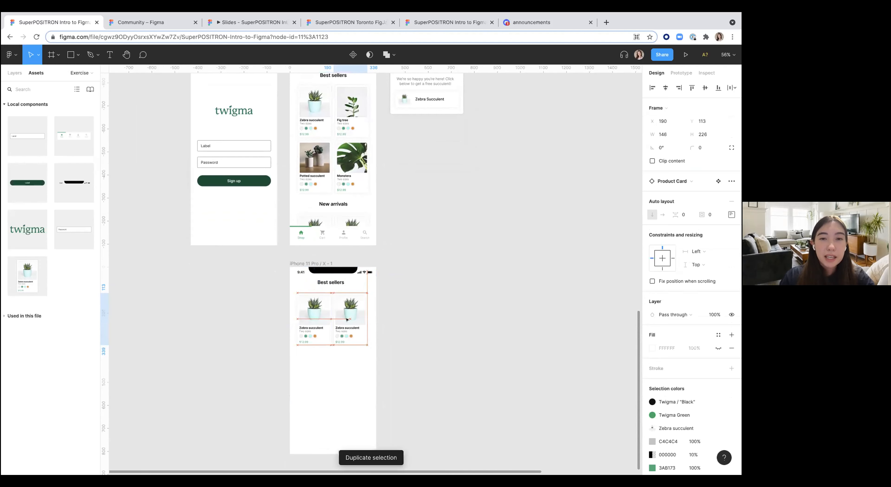
Step: Duplicate the Potted succulent and Monstera row in the Home screen's Best sellers grid, then undo it
left_click(433, 293)
scroll(434, 292, "up", 3)
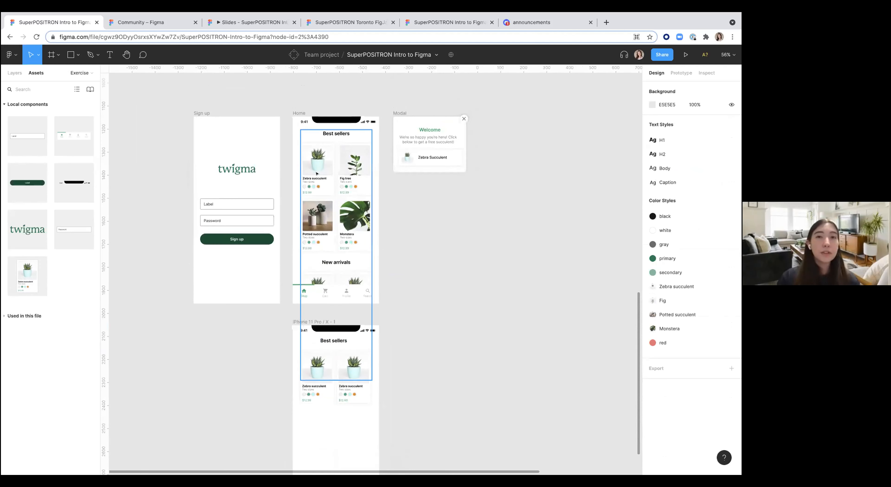
scroll(333, 292, "up", 5)
scroll(333, 291, "down", 3)
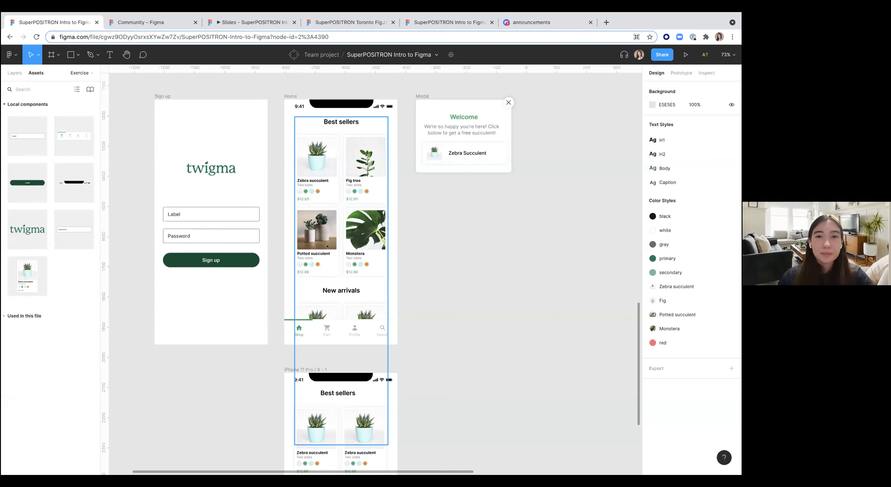
left_click(327, 247)
scroll(313, 176, "up", 3)
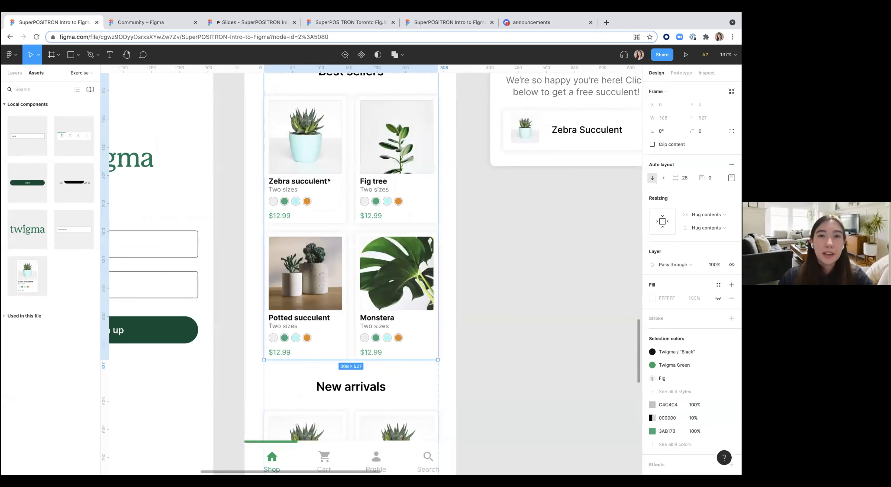
left_click(313, 176)
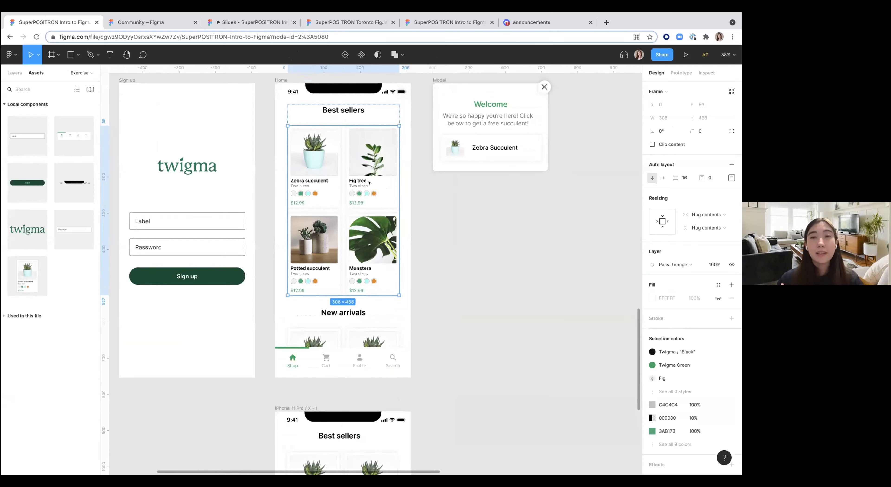
left_click(302, 262)
key("ctrl+d")
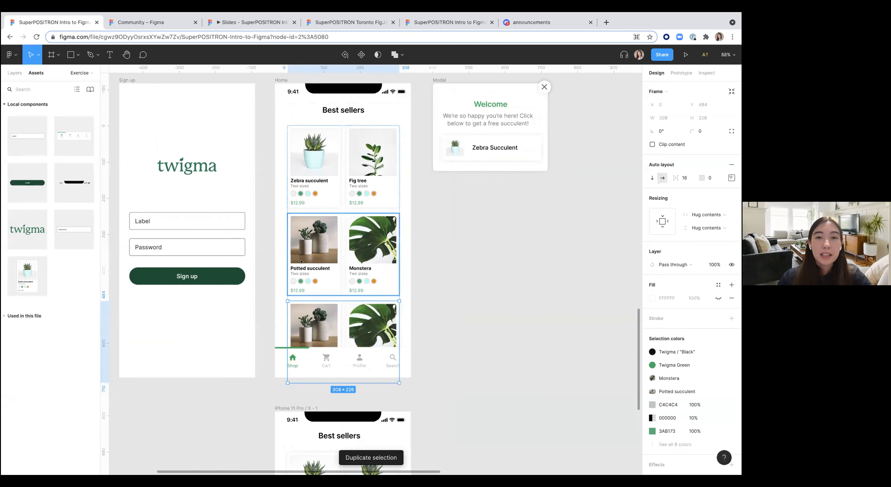
scroll(312, 257, "down", 2)
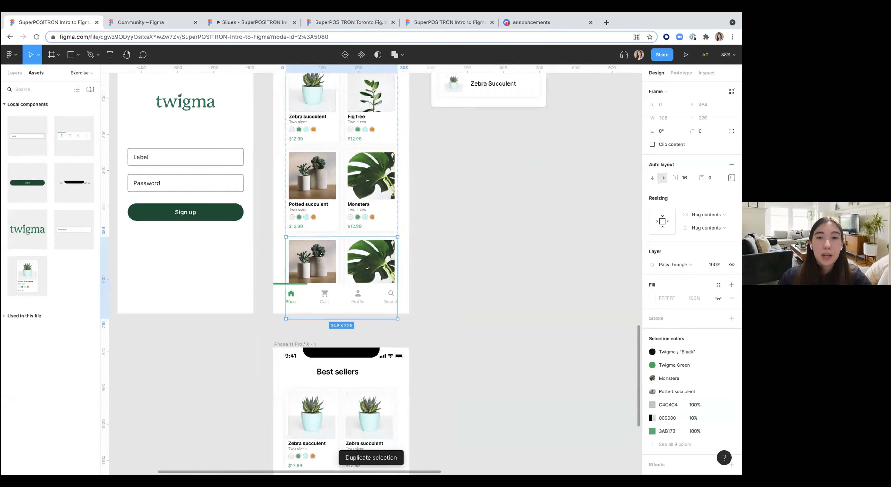
scroll(330, 208, "up", 1)
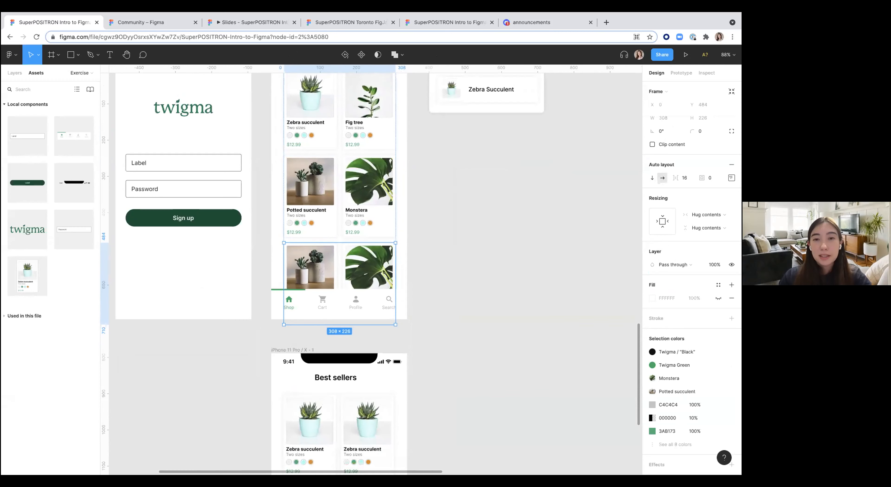
scroll(313, 268, "up", 2)
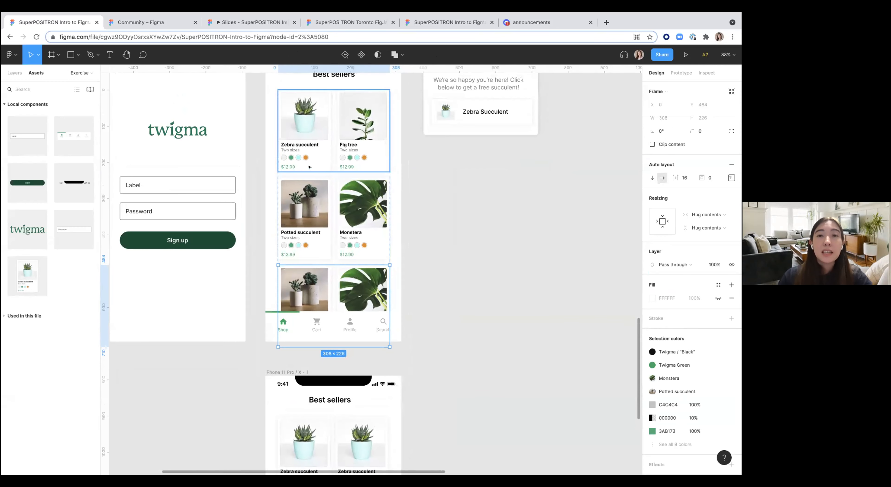
key("ctrl+z")
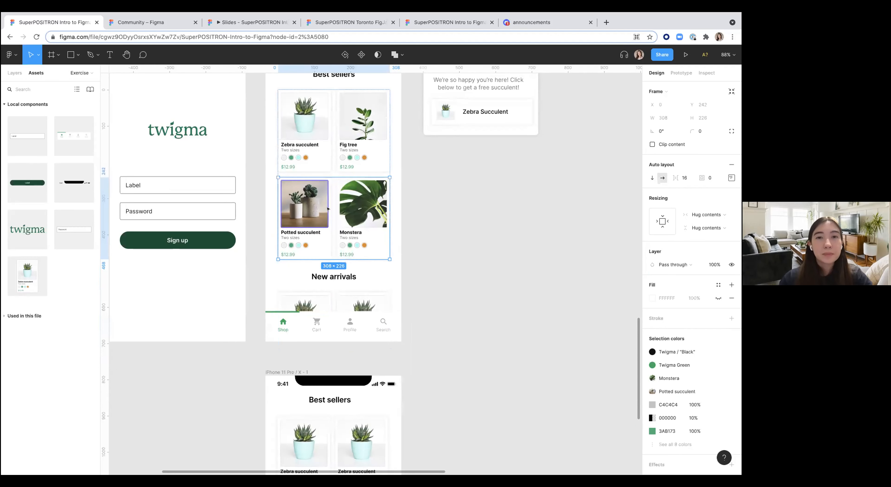
Step: Delete the Potted succulent and Monstera row from the Home screen's Best sellers grid
scroll(325, 249, "up", 2)
key("shift+Return")
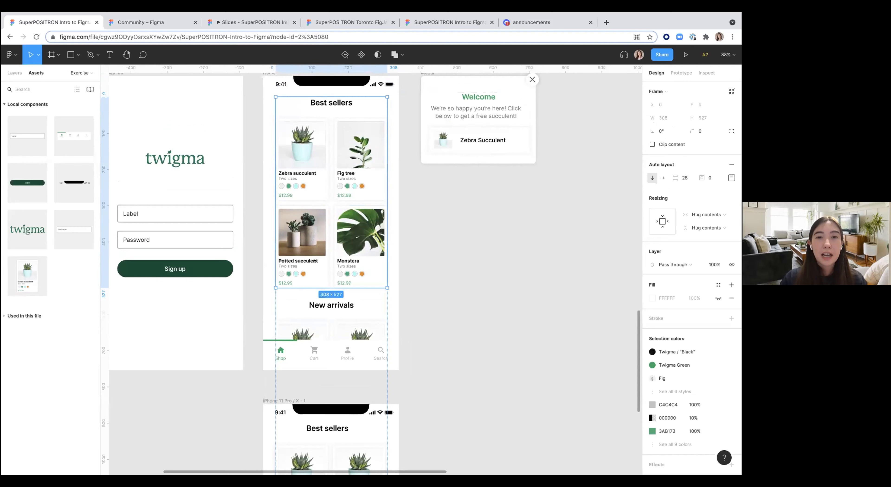
left_click(314, 254)
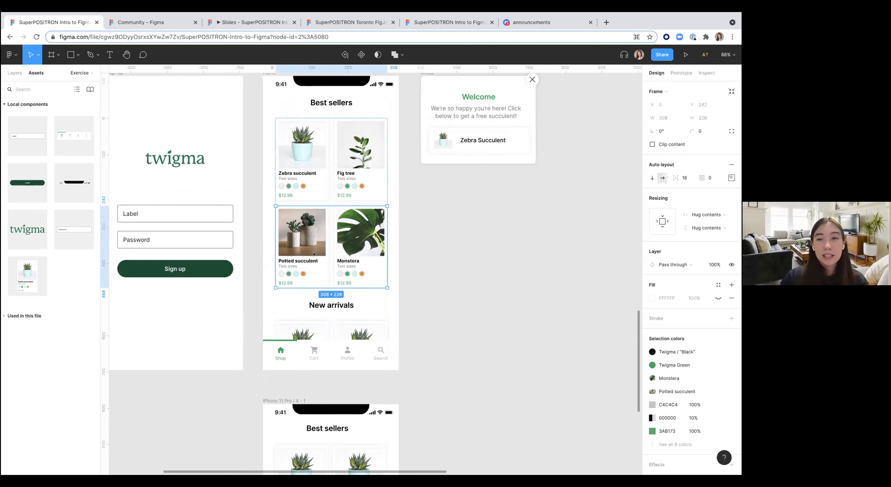
key("Delete")
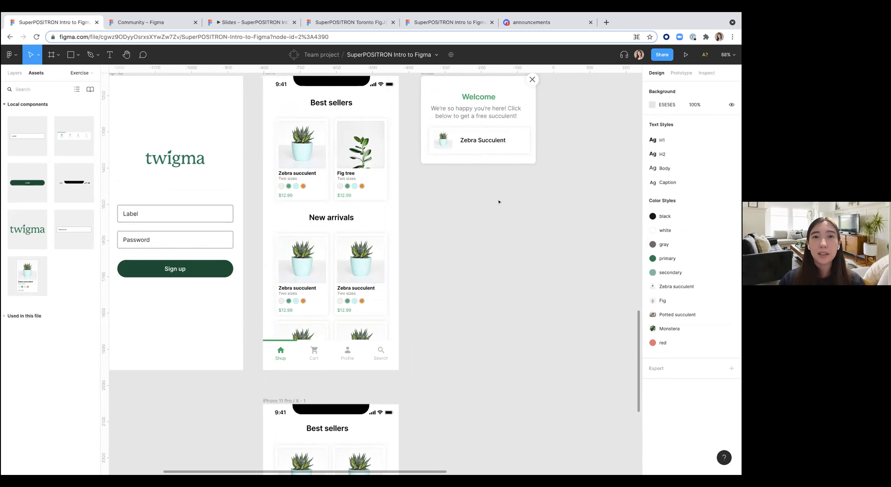
Step: Select both product cards in the new frame and wrap them in a horizontal auto layout
scroll(421, 255, "down", 3)
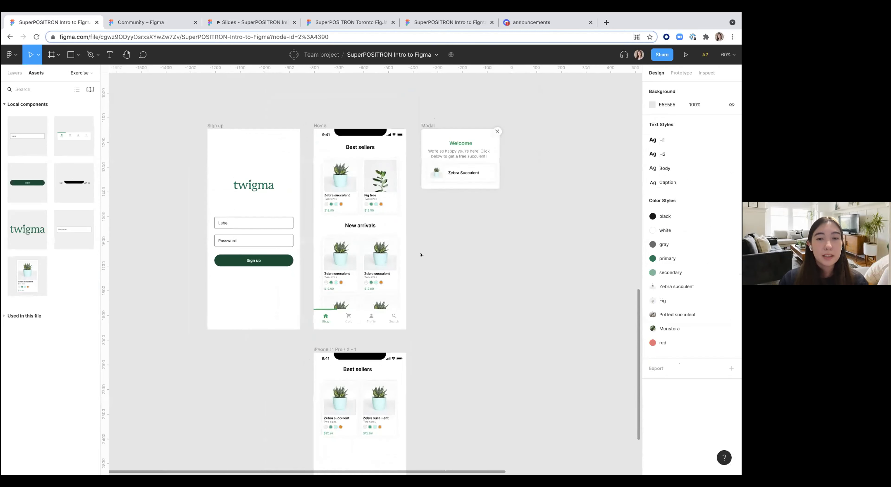
scroll(421, 255, "down", 5)
scroll(363, 259, "up", 3)
scroll(346, 276, "down", 4)
left_click(320, 288)
left_click(321, 289)
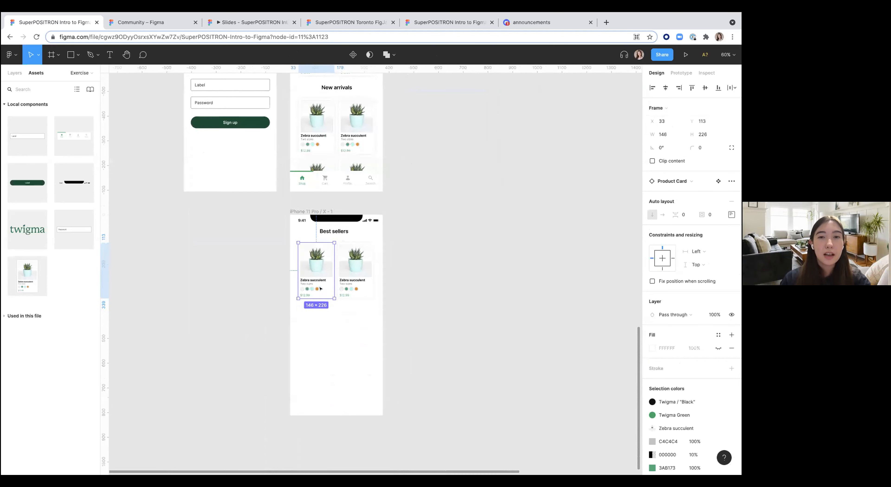
scroll(320, 289, "up", 5)
left_click(375, 243, "shift")
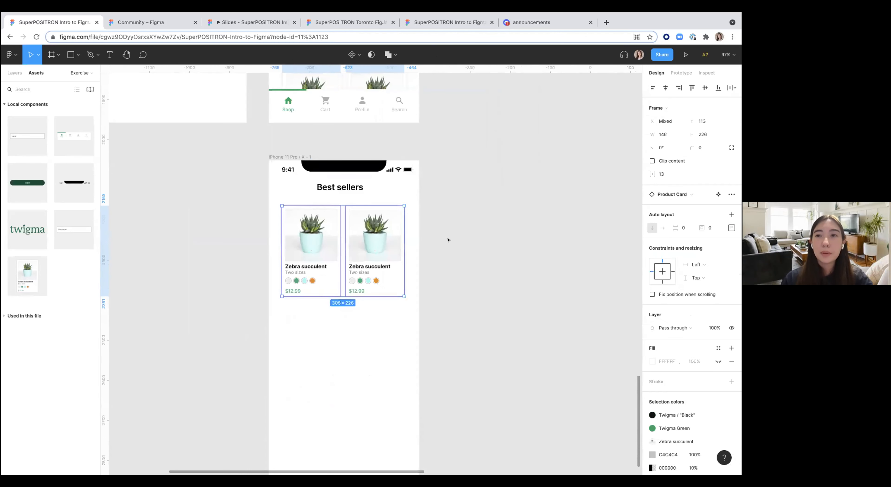
left_click(731, 215)
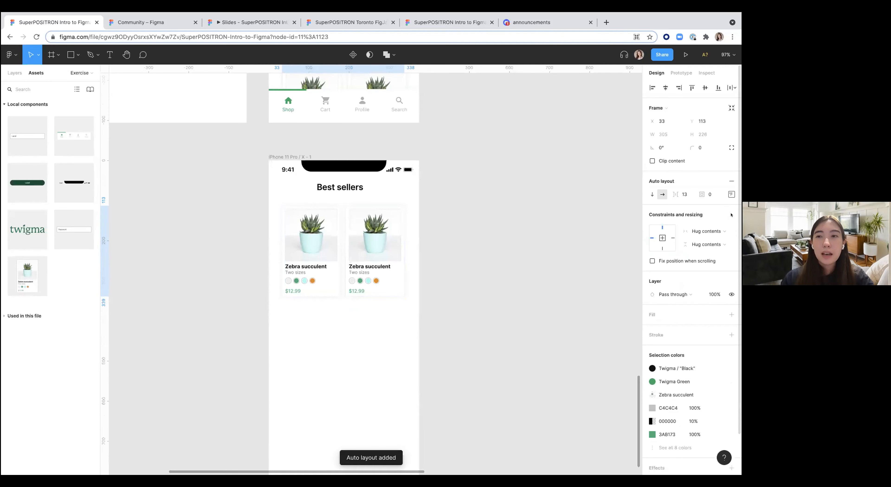
Step: Duplicate the second product card inside the auto layout row, then undo it
double_click(376, 243)
key("super+d")
key("super+z")
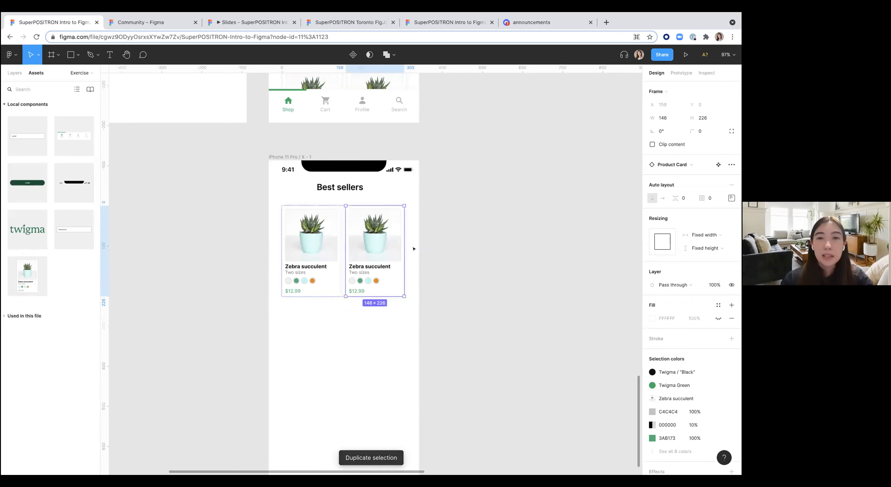
Step: Duplicate the card row beneath the first and wrap both rows in a new frame
left_click(380, 344)
scroll(374, 333, "down", 3)
left_click(321, 161)
key("super+d")
left_click(321, 166, "shift")
right_click(320, 247)
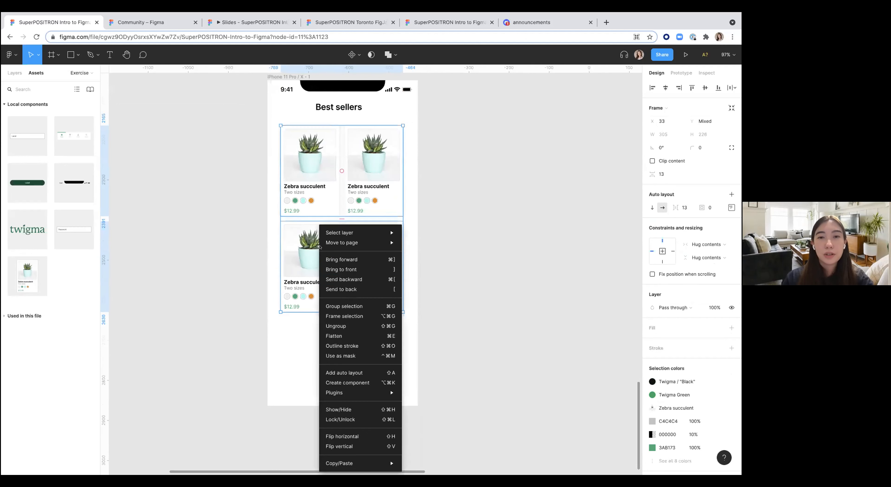
left_click(340, 313)
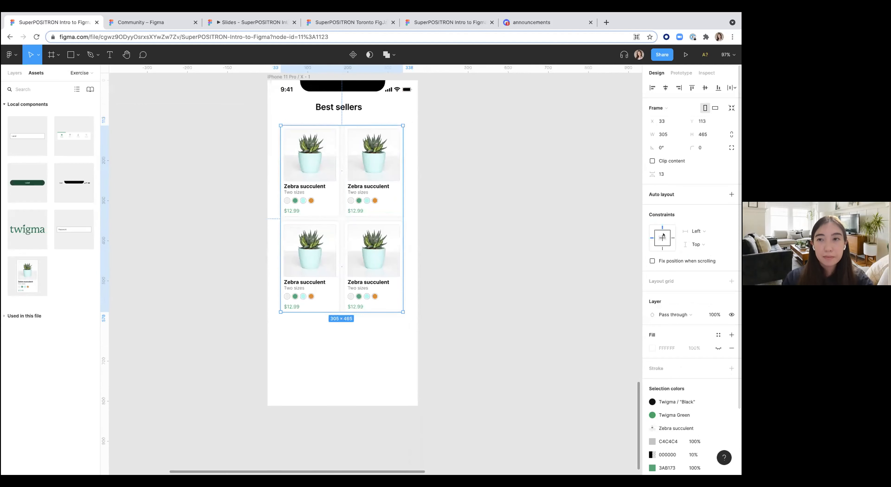
Step: Add a vertical auto layout to the frame holding both card rows
left_click(732, 194)
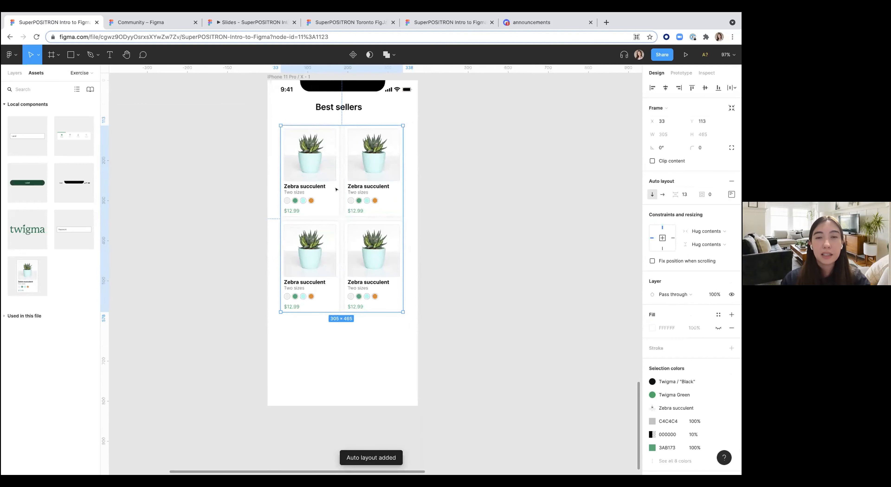
scroll(337, 189, "down", 5)
left_click(434, 151)
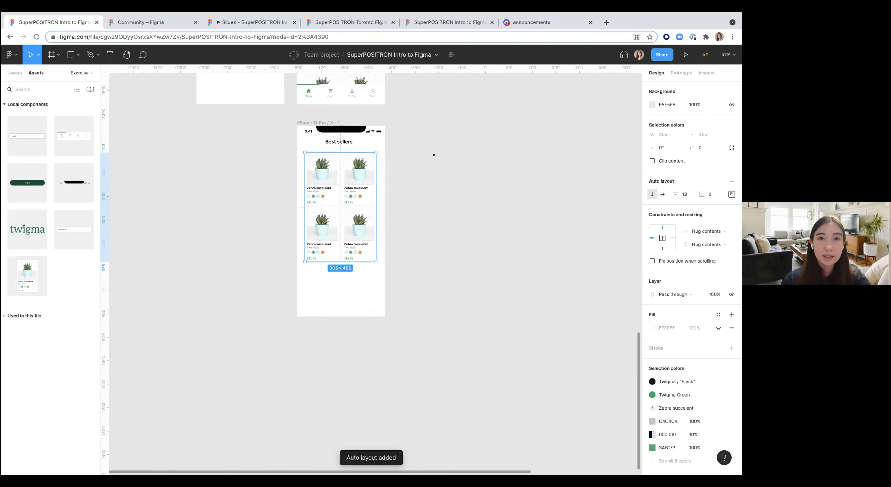
Step: Select the Best sellers heading together with the card grid and wrap them in a frame
scroll(434, 152, "up", 3)
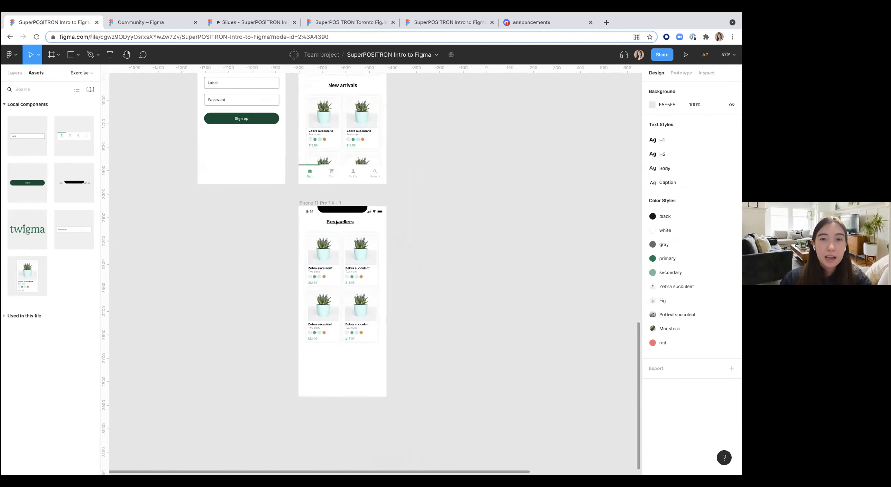
left_click(340, 222)
left_click(339, 239, "shift")
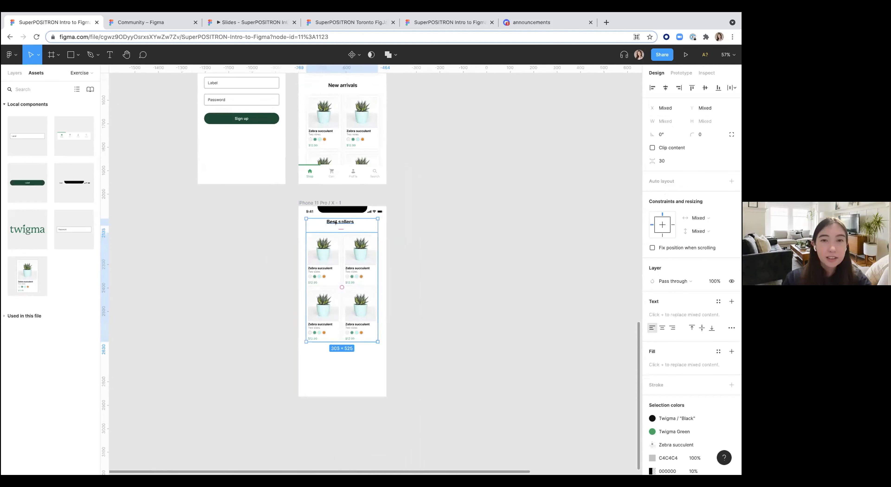
scroll(326, 267, "up", 3)
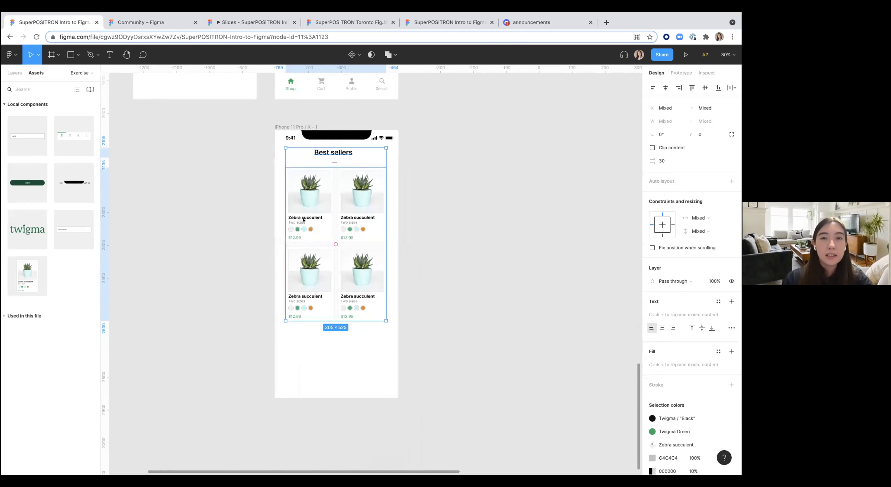
right_click(303, 221)
left_click(329, 309)
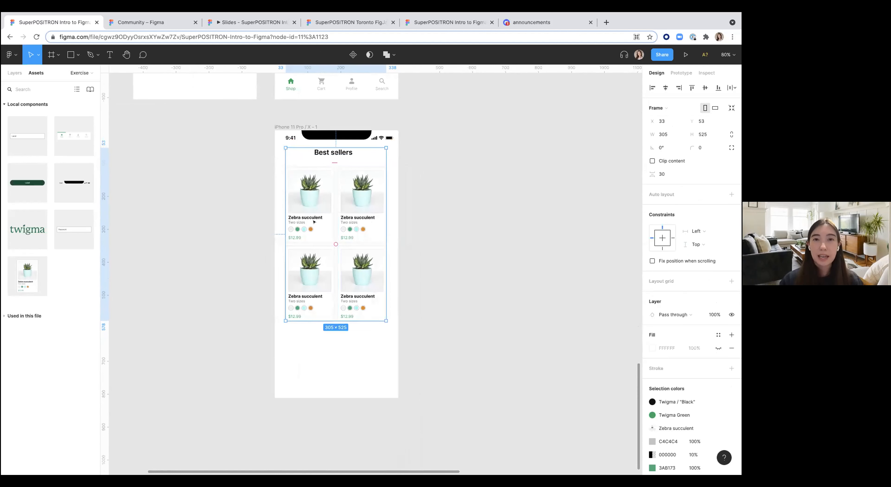
Step: Duplicate the Best sellers section and move the copy directly below the original
scroll(315, 221, "down", 2)
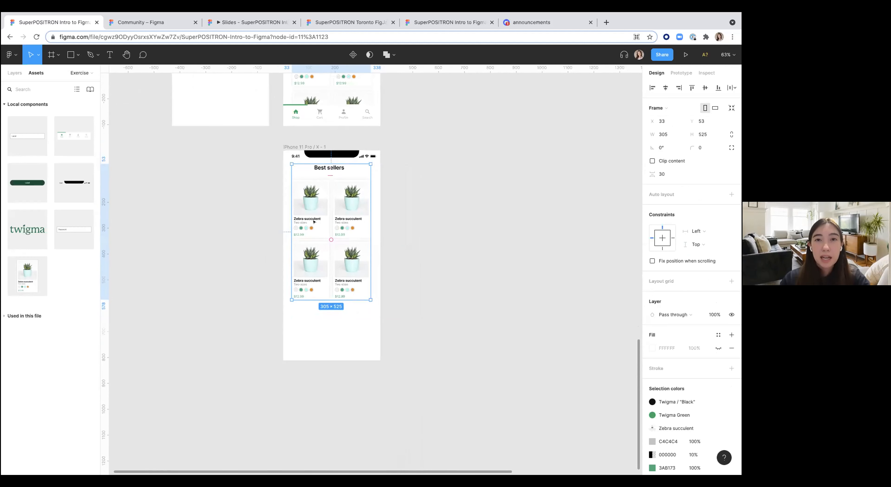
scroll(315, 222, "up", 5)
scroll(328, 263, "down", 5)
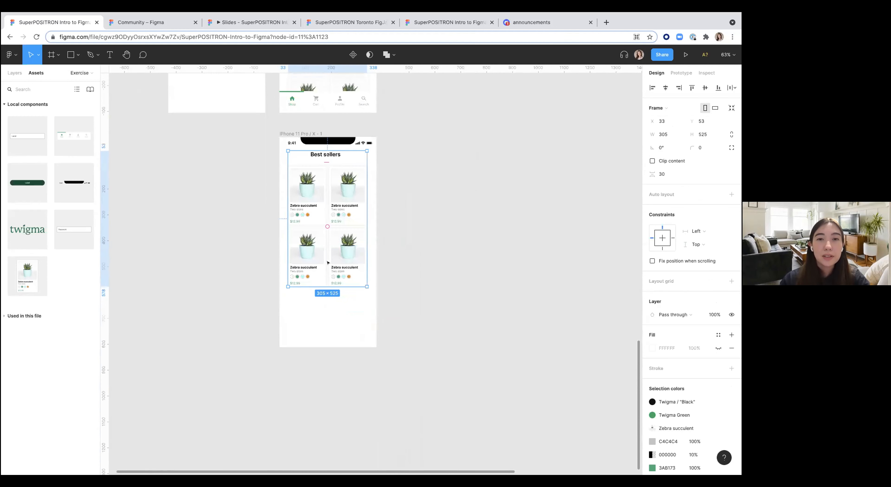
key("ctrl+d")
left_click_drag(310, 193, 322, 321)
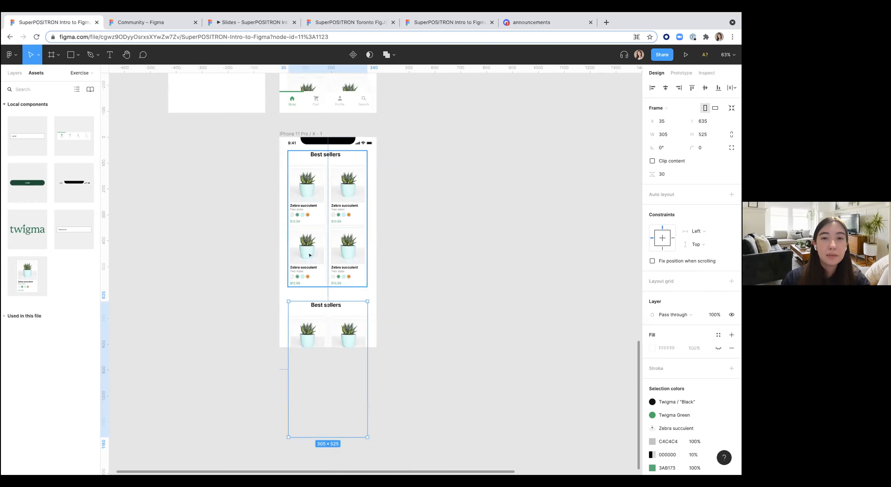
Step: Select both Best sellers sections and wrap them in one frame
left_click(309, 256, "shift")
right_click(314, 224)
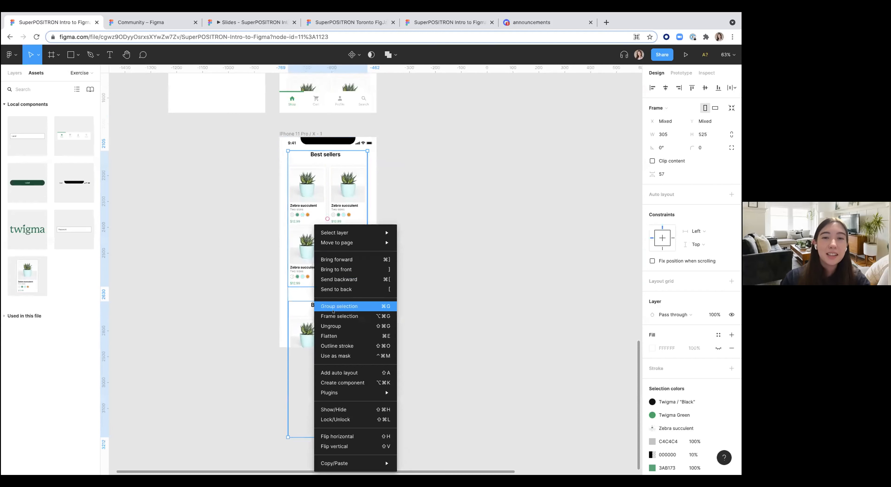
left_click(333, 318)
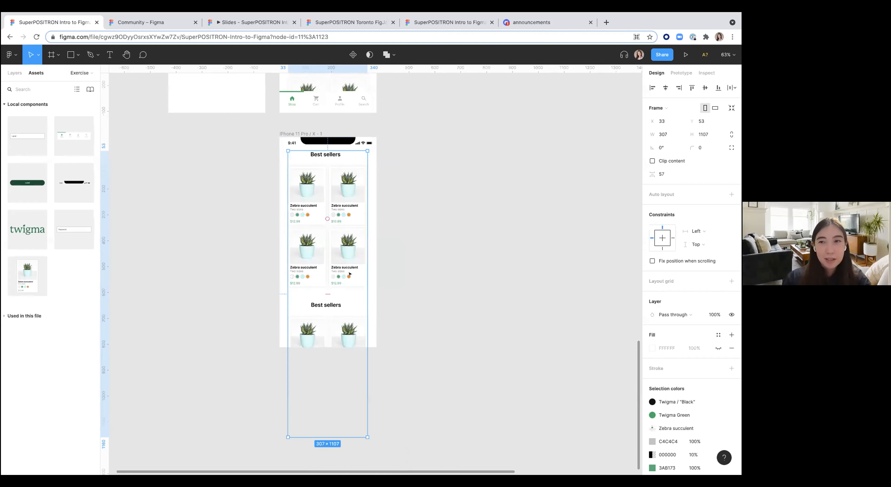
Step: Add a vertical auto layout to the frame containing both Best sellers sections
left_click(727, 194)
left_click(684, 195)
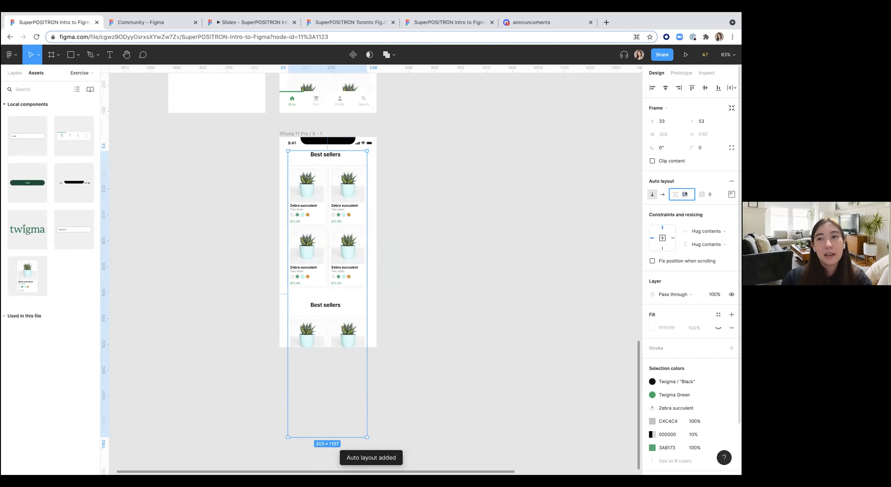
left_click(484, 234)
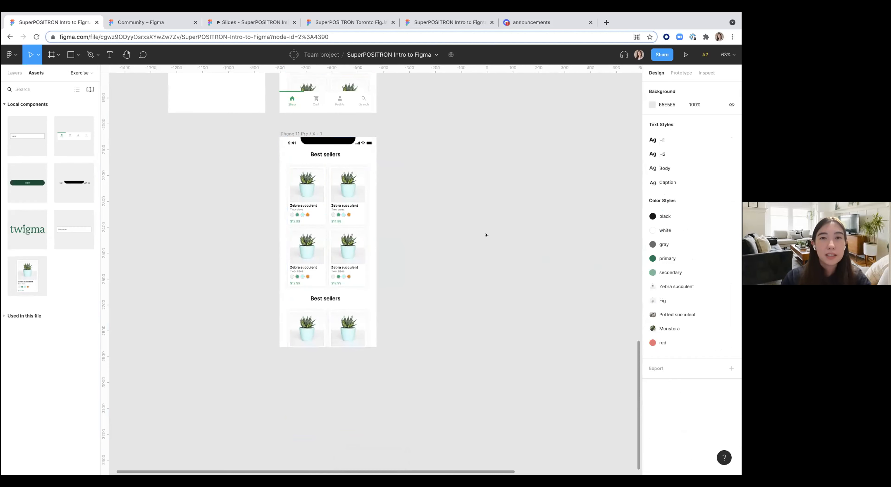
Step: Place a Bottom nav component instance on the new screen and nudge it down to the screen's bottom edge
scroll(482, 236, "up", 5)
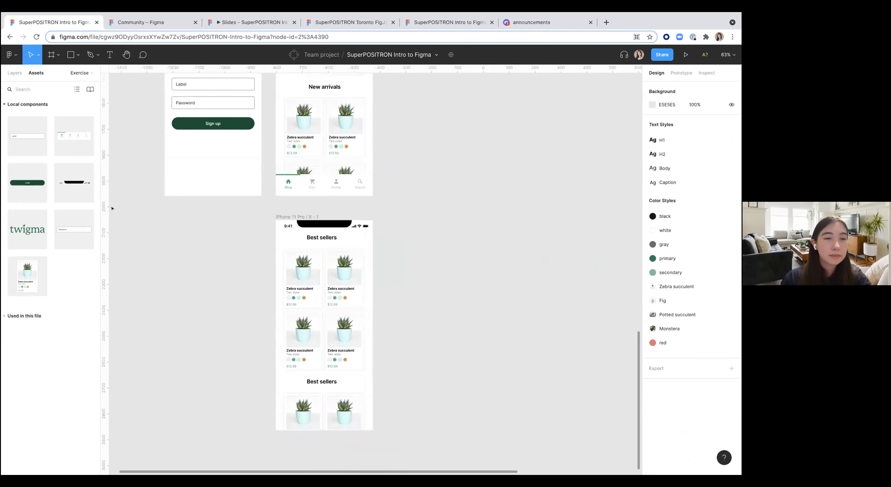
left_click_drag(74, 136, 284, 374)
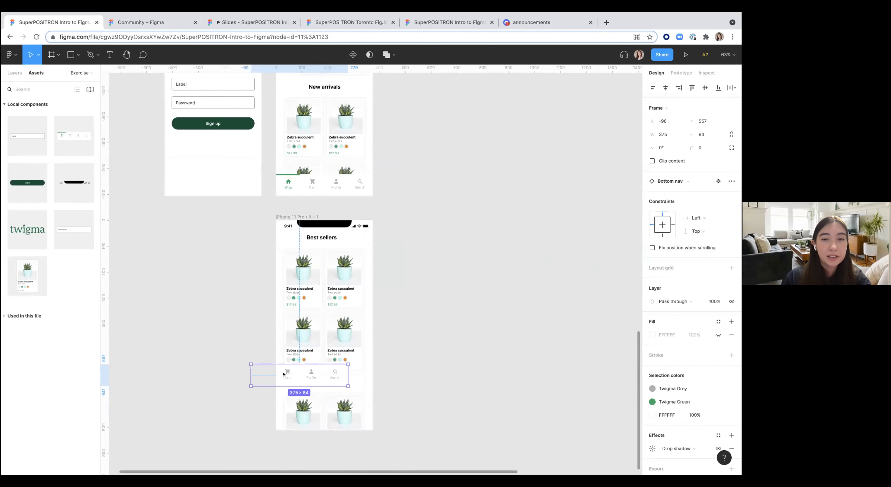
key("shift+Down")
key("shift+Down")
key("shift+Down")
key("shift+Down")
key("shift+Down")
key("shift+Down")
key("shift+Down")
key("shift+Down")
key("shift+Down")
key("shift+Down")
key("shift+Down")
key("shift+Right")
key("shift+Right")
key("shift+Right")
key("shift+Right")
key("shift+Right")
key("shift+Right")
key("shift+Right")
key("shift+Right")
key("shift+Right")
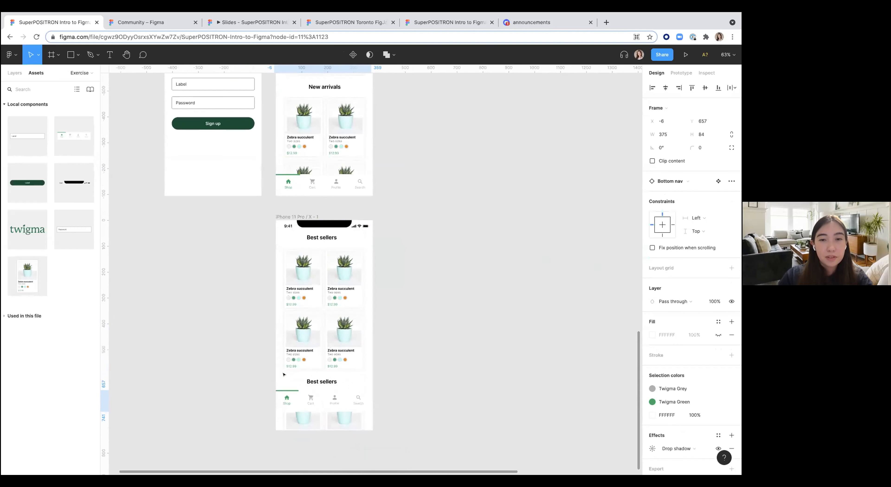
key("shift+Down")
key("shift+Down")
key("shift+Down")
key("shift+Down")
key("shift+Down")
key("shift+Down")
key("Right")
key("Right")
key("Right")
left_click(436, 339)
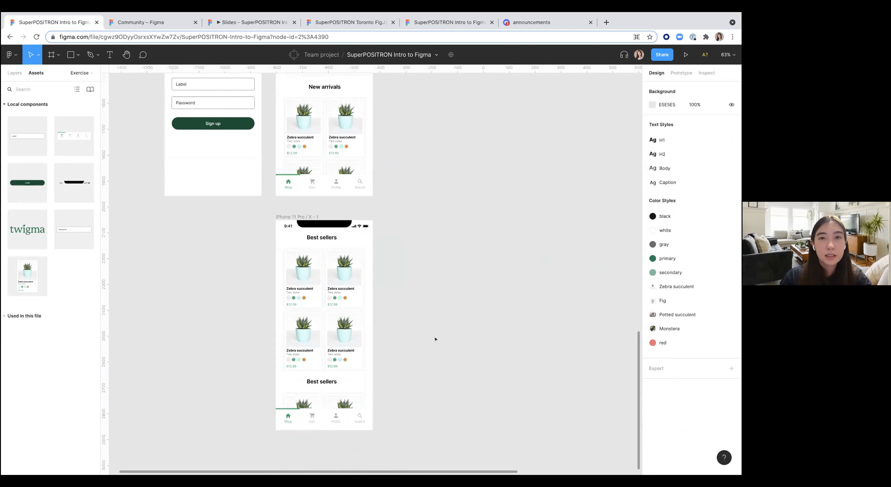
Step: Delete the Sign up button's prototype connection to the Home frame at 100% zoom
scroll(435, 338, "down", 5, "ctrl")
scroll(425, 329, "up", 3, "ctrl")
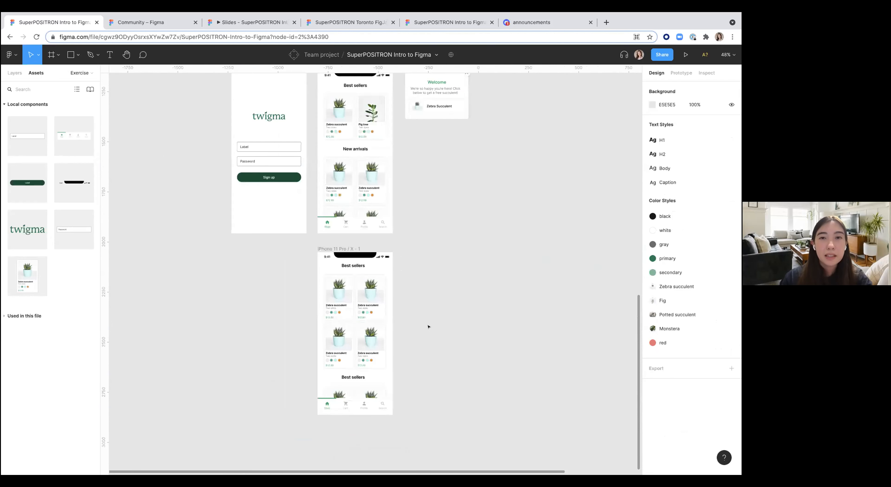
scroll(361, 339, "up", 1)
scroll(361, 340, "right", 1)
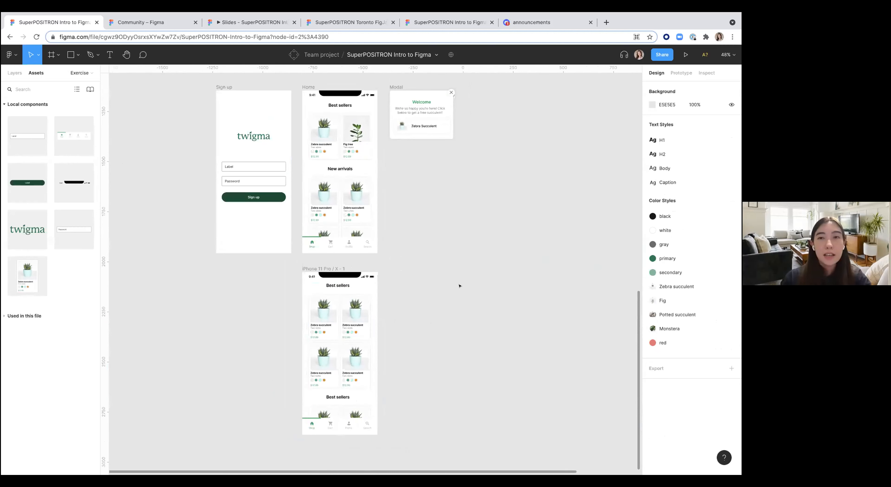
scroll(459, 286, "up", 1)
scroll(459, 286, "right", 1)
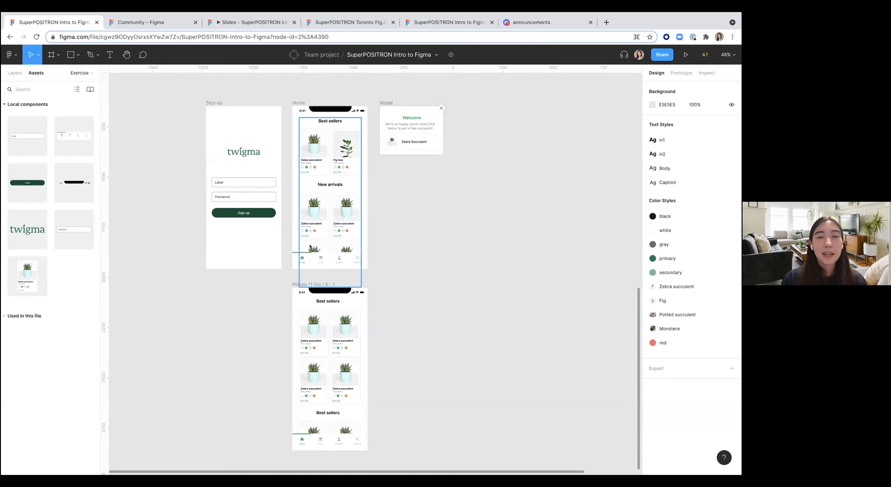
key("shift+0")
left_click(683, 73)
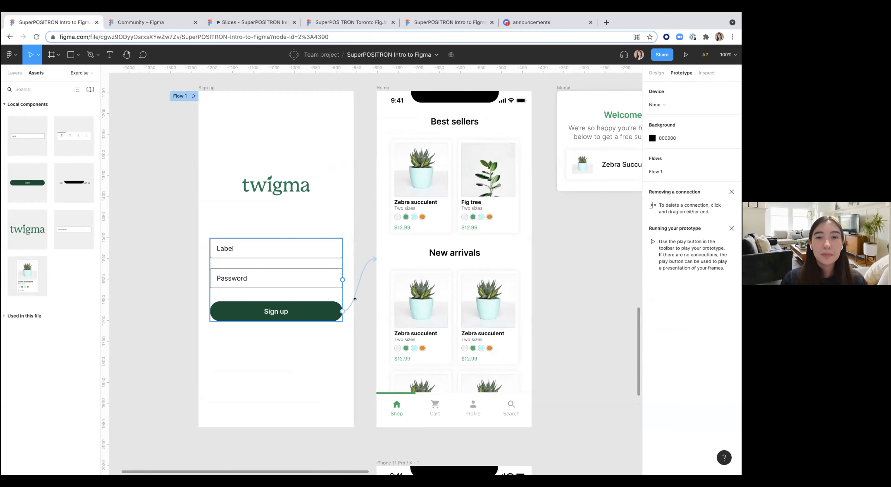
left_click(361, 274)
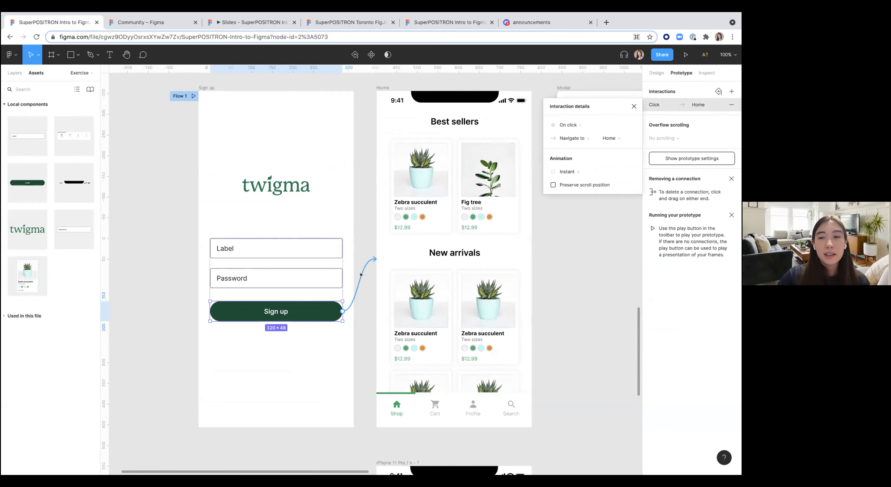
key("Delete")
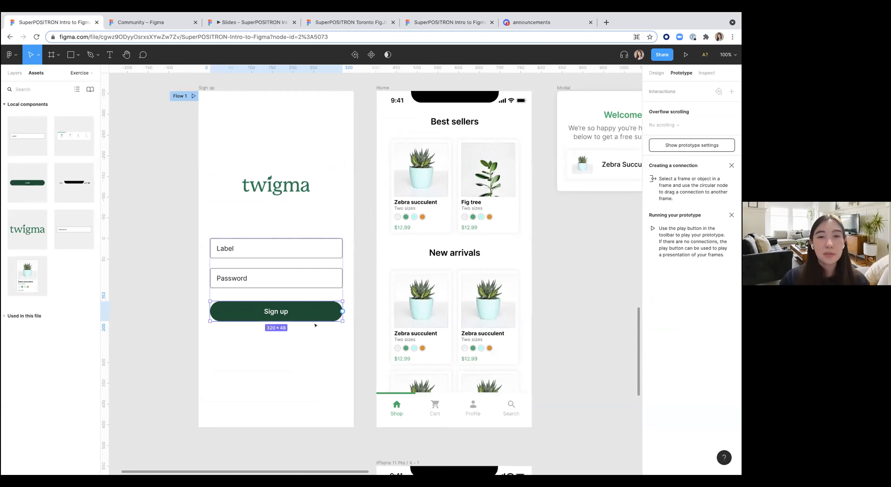
Step: Link the Sign up button to the Home frame on click and open the animation choices
left_click(298, 279)
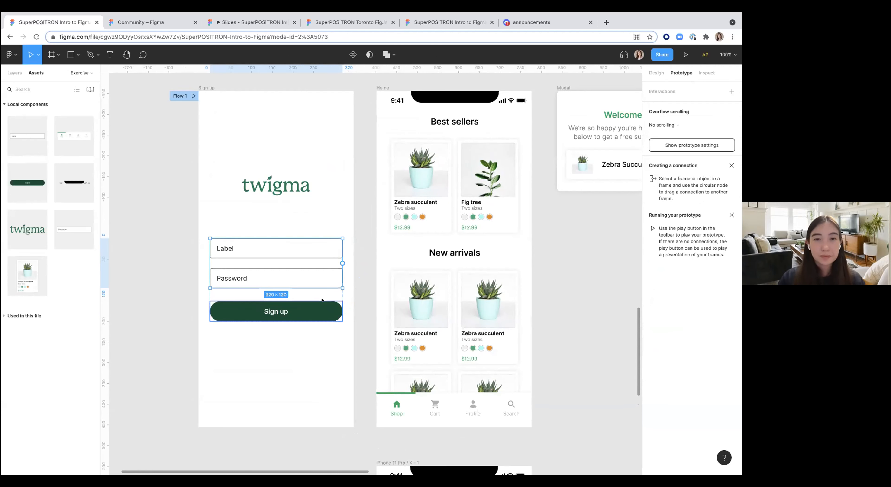
left_click(321, 309)
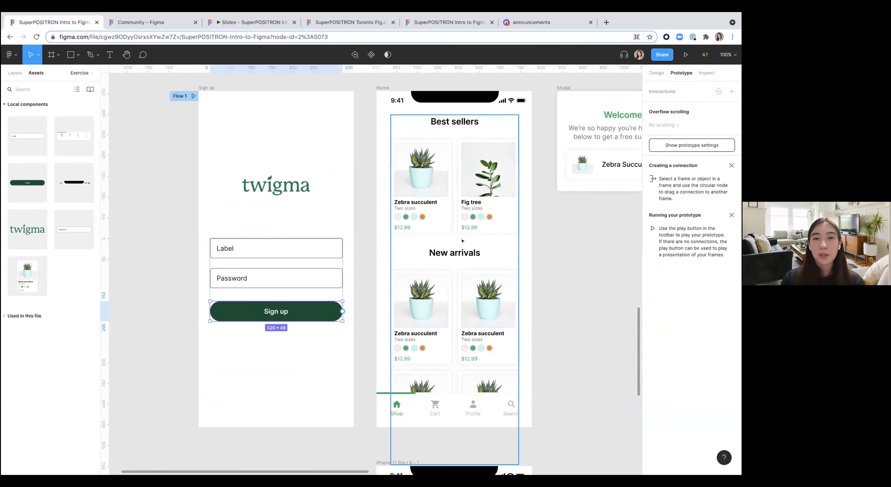
left_click_drag(342, 311, 414, 248)
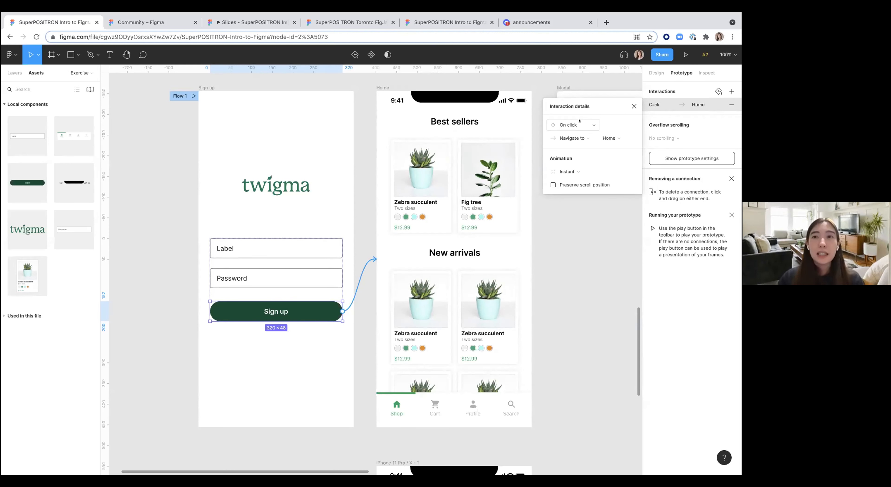
left_click(577, 170)
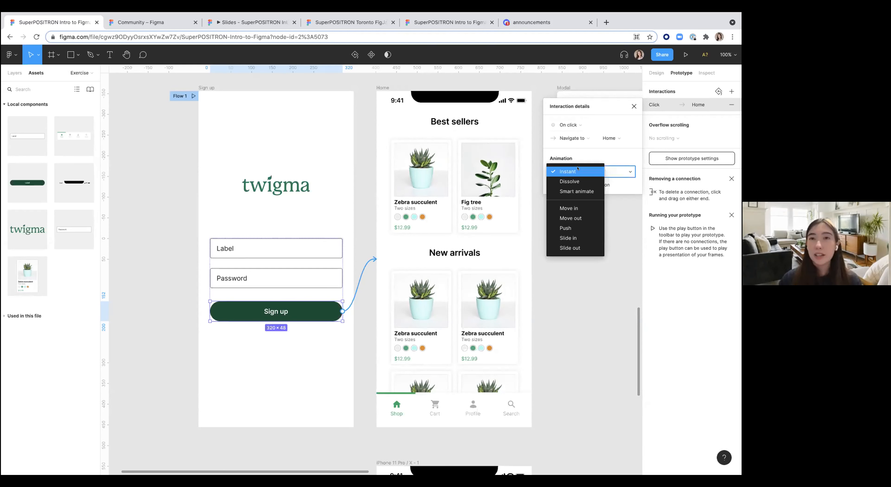
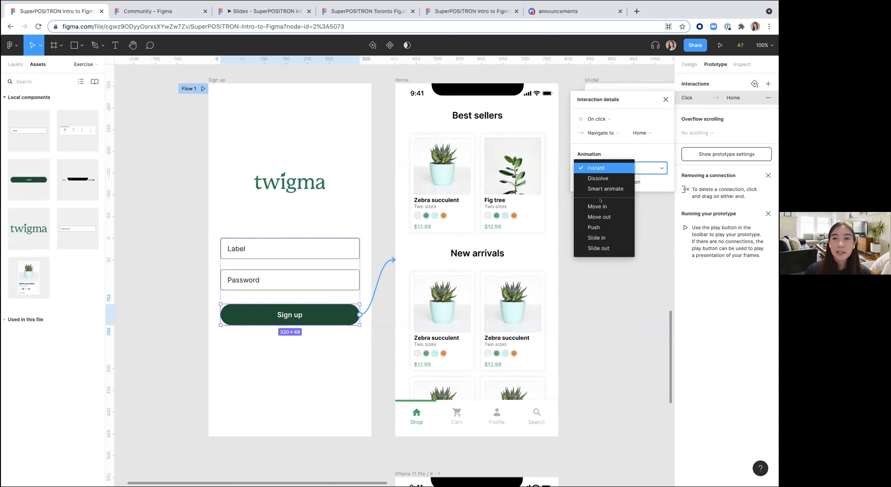
Step: Set the Sign up button's transition animation to Slide in with Ease out easing
left_click(598, 238)
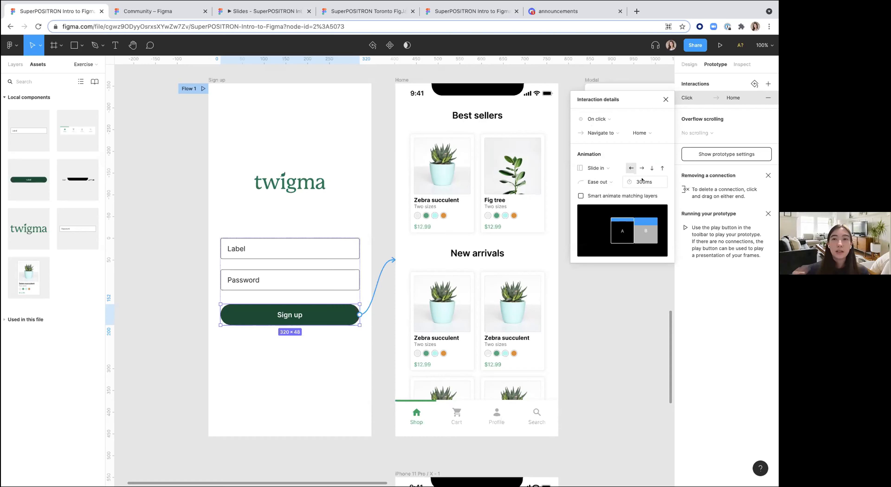
left_click(612, 178)
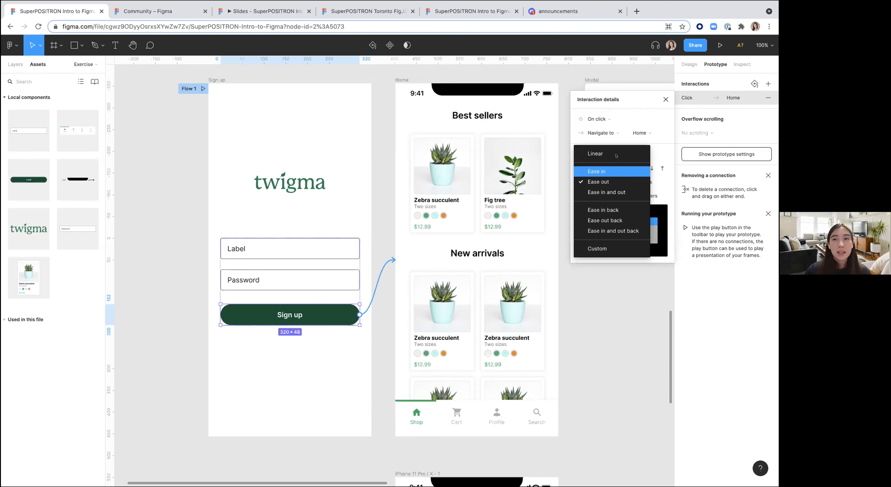
left_click(635, 94)
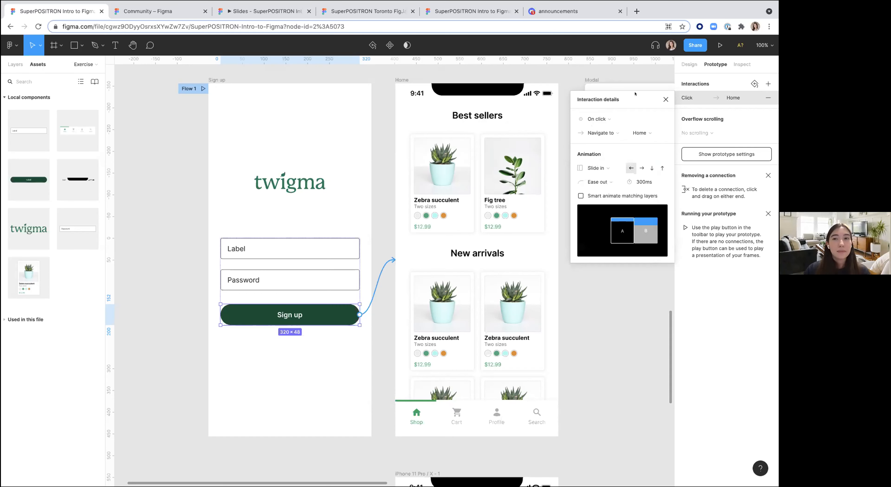
left_click(600, 387)
Step: Try adding an After delay interaction with an Open overlay action to the Modal frame
scroll(600, 387, "right", 4)
scroll(600, 387, "right", 1)
scroll(498, 354, "down", 4)
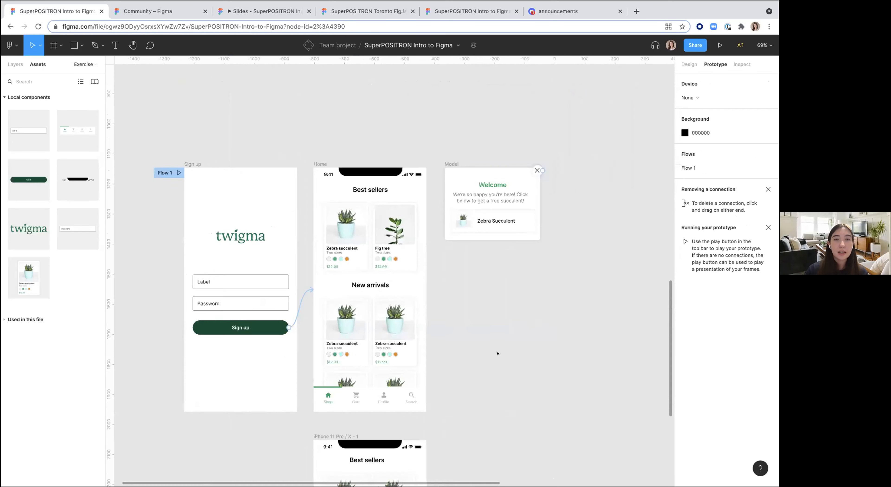
scroll(498, 353, "left", 1)
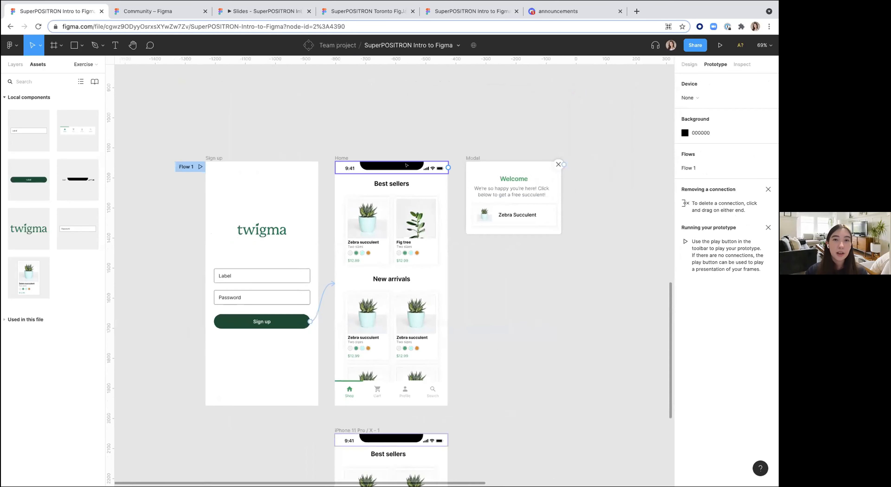
left_click(474, 157)
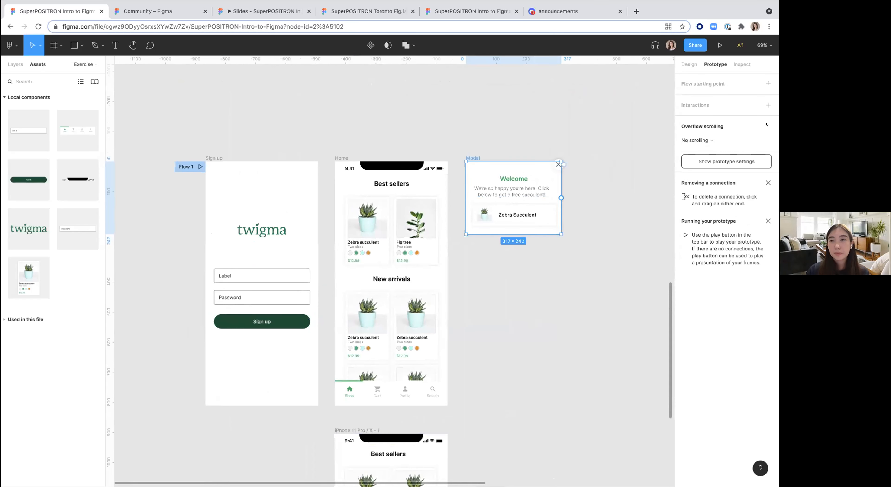
left_click(768, 105)
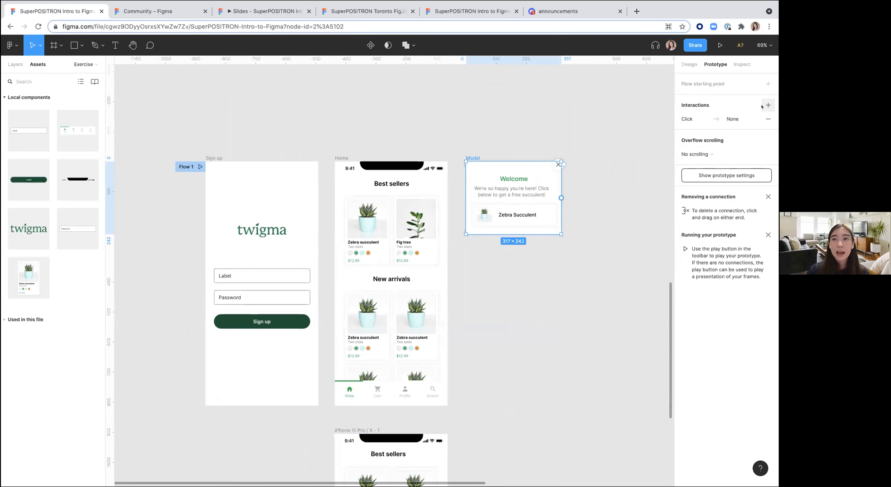
left_click(684, 119)
left_click(589, 140)
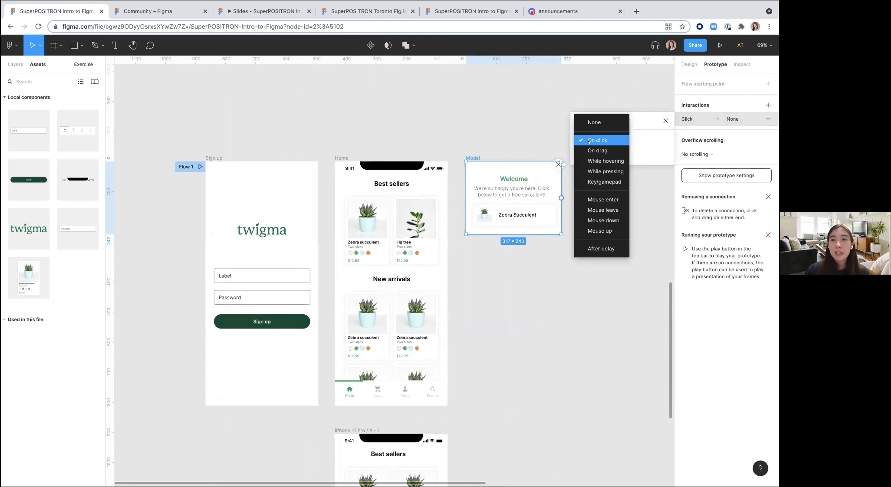
left_click(593, 249)
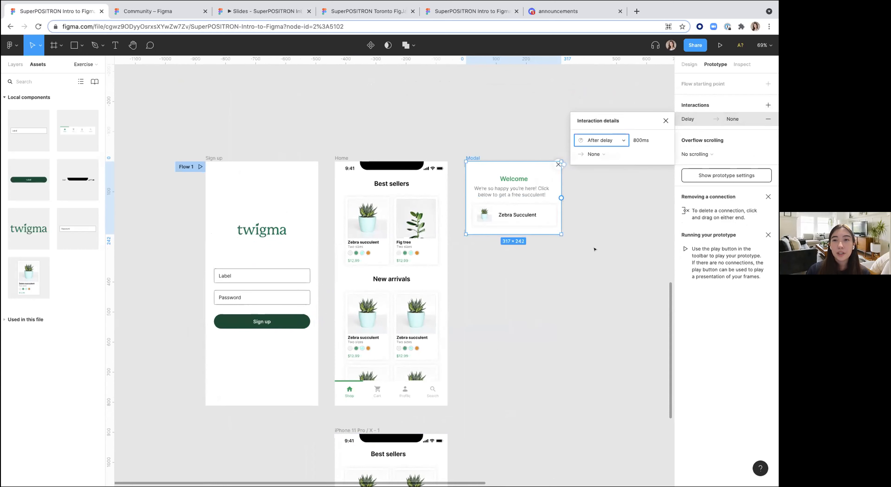
left_click(621, 152)
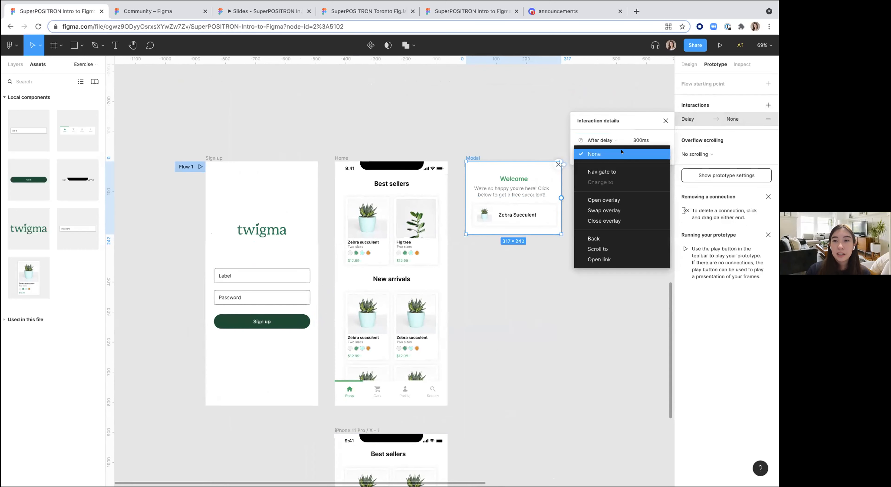
left_click(608, 200)
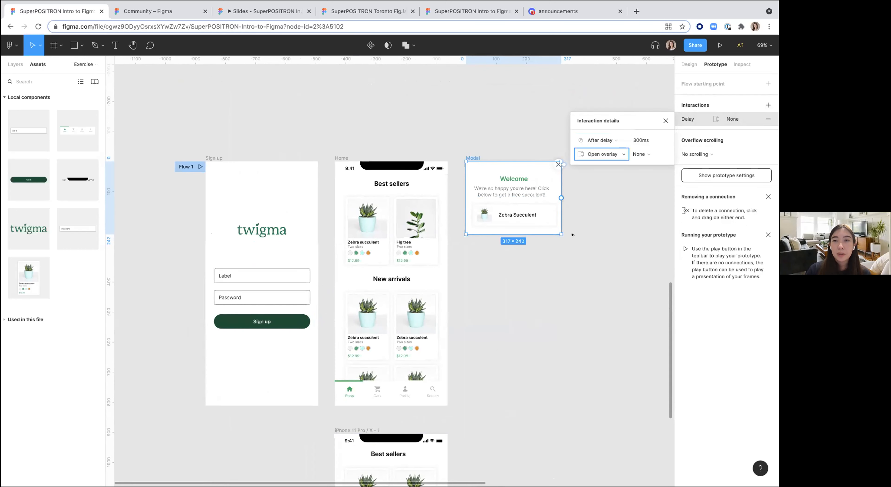
left_click(547, 277)
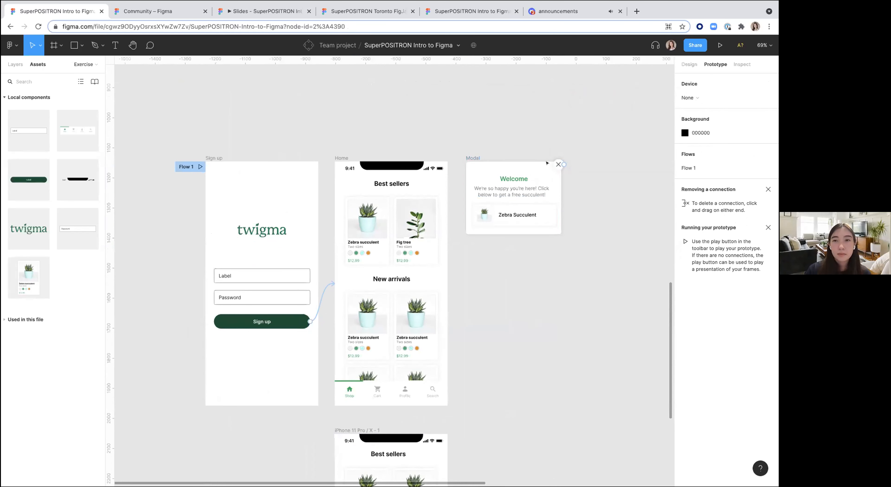
left_click(473, 158)
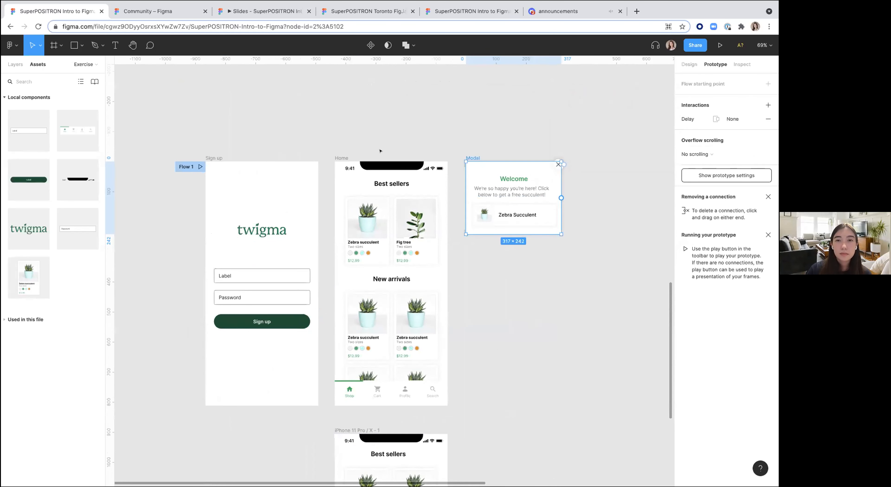
Step: Add a new interaction to the Home frame and set its trigger to After delay
left_click(341, 158)
scroll(387, 213, "up", 3)
scroll(387, 213, "down", 5)
left_click(769, 105)
left_click(598, 140)
left_click(605, 249)
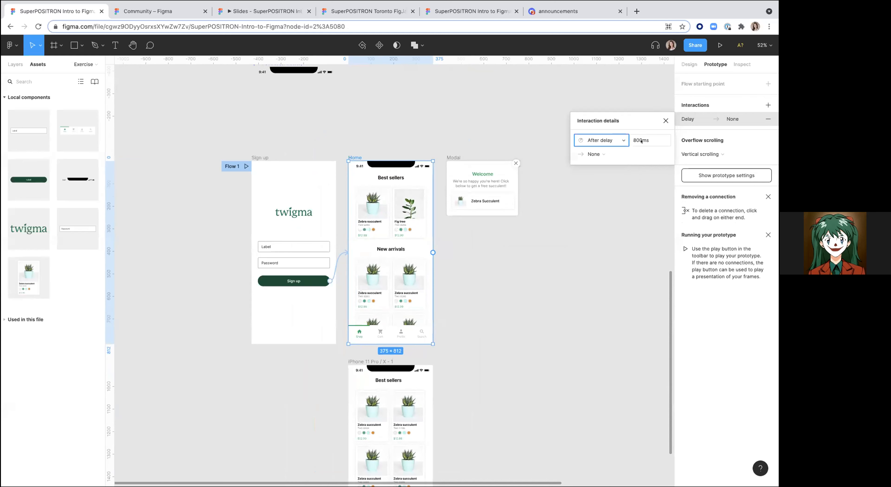
Step: Try connecting the Home frame to the Modal frame, then remove the drawn click connection
left_click(622, 155)
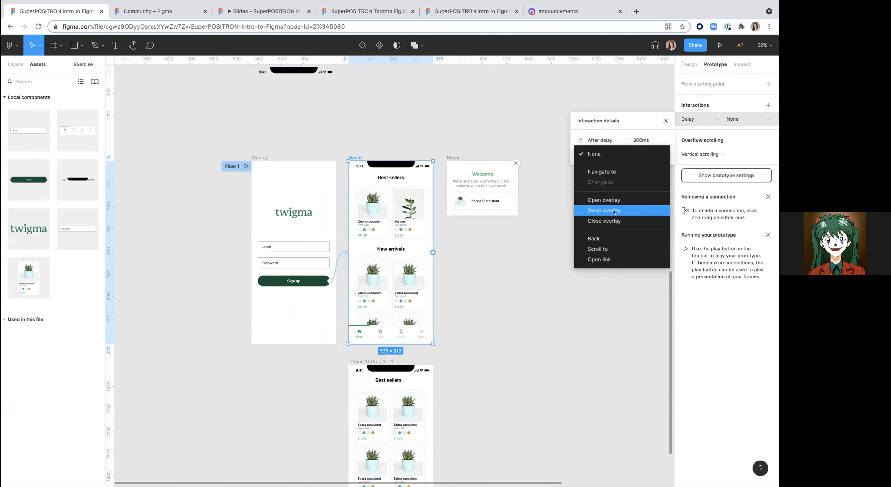
left_click(610, 200)
left_click_drag(433, 252, 448, 198)
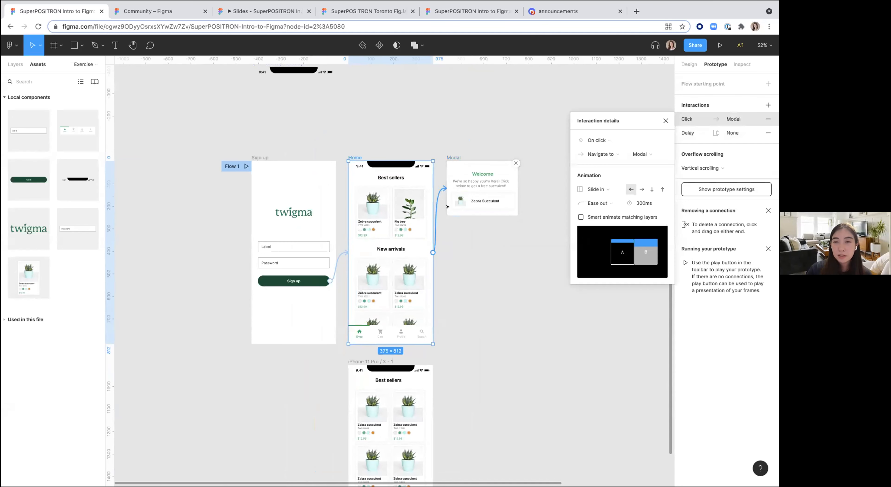
left_click_drag(436, 199, 483, 259)
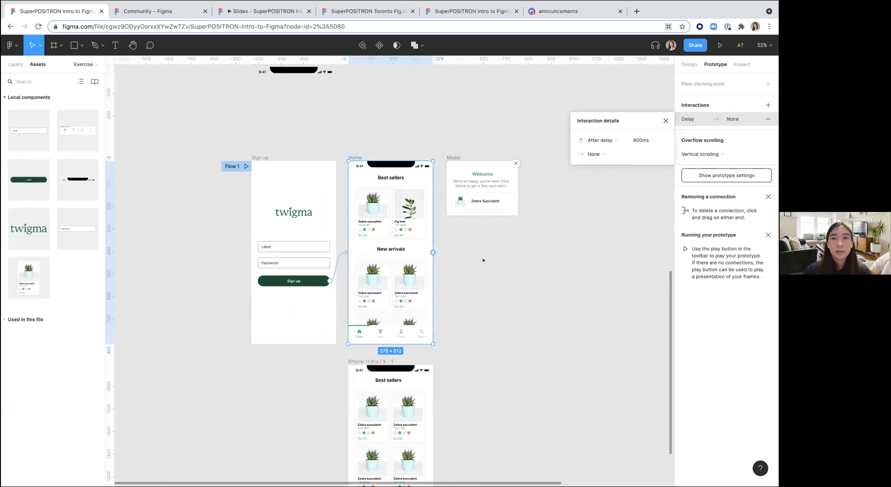
Step: Try setting the Modal's delay interaction to open Home as a manually placed overlay, then delete that interaction
left_click(454, 158)
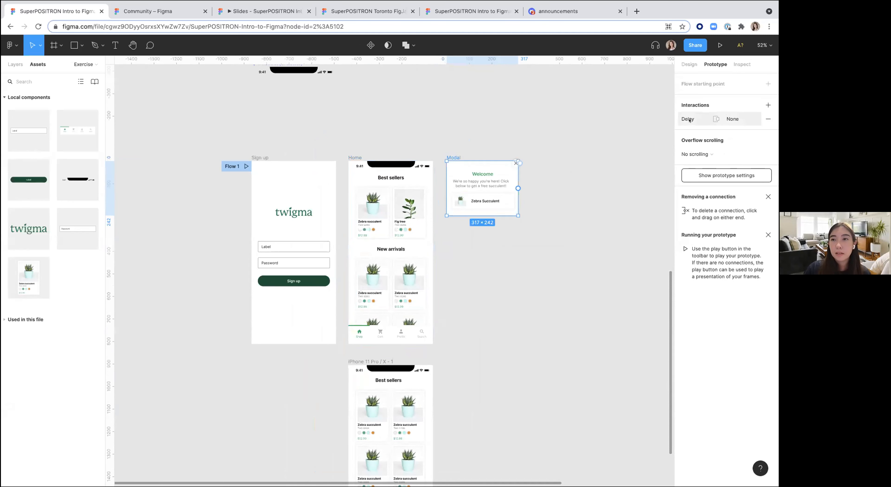
left_click(689, 120)
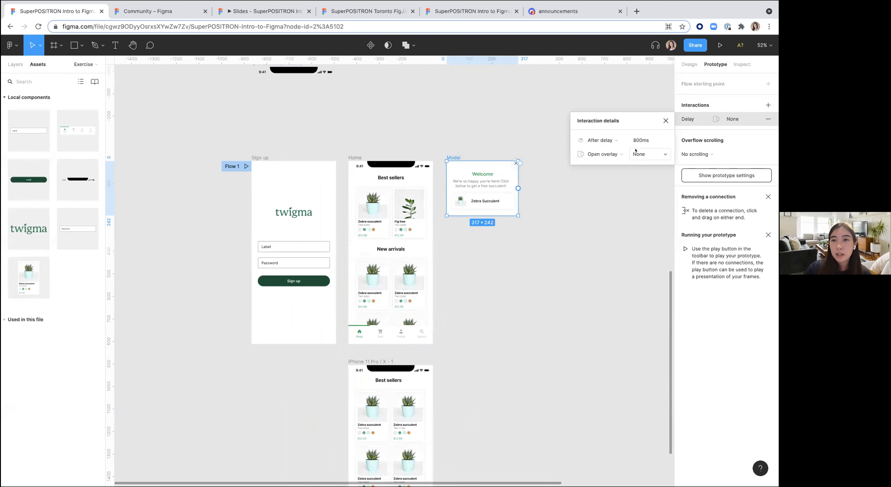
left_click(640, 154)
left_click(651, 186)
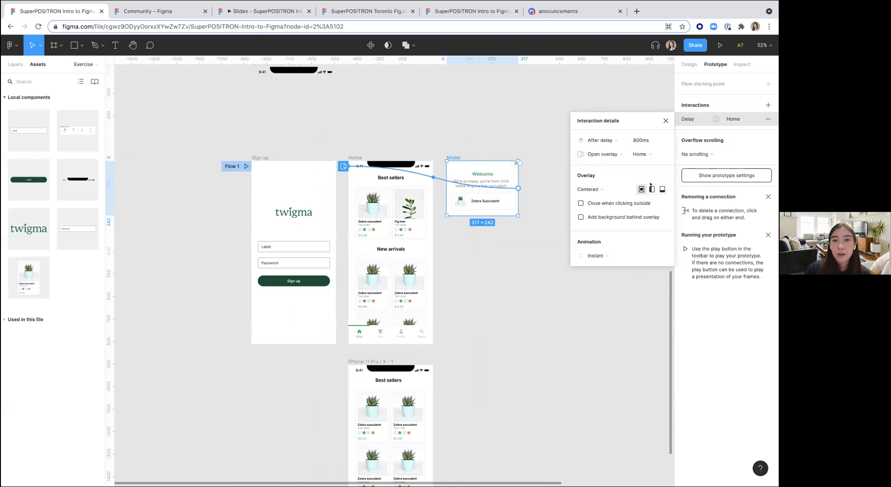
scroll(423, 196, "up", 5)
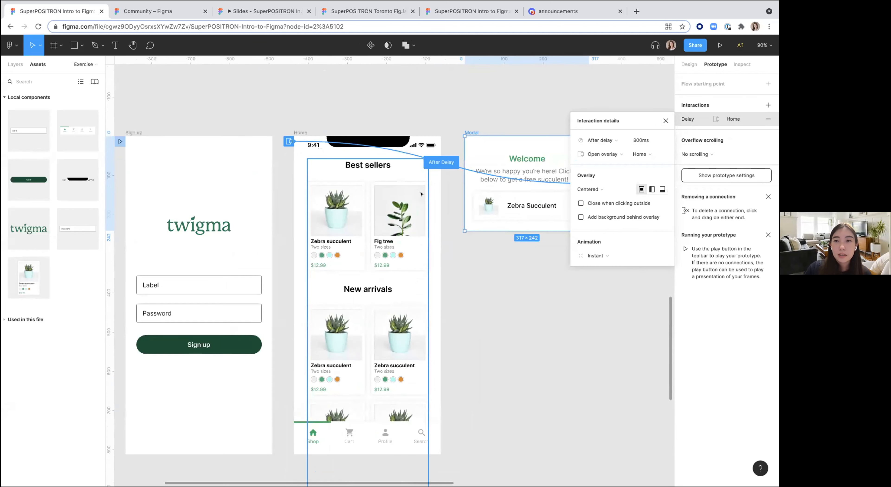
scroll(423, 196, "down", 4)
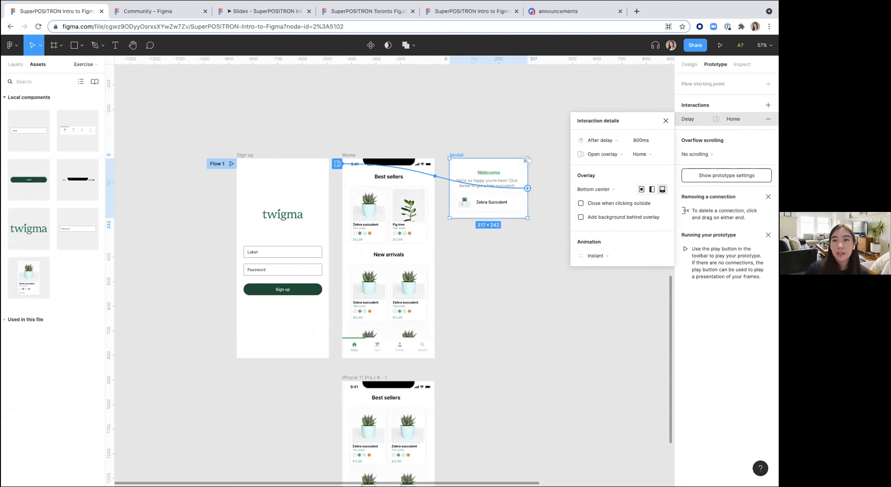
left_click(608, 187)
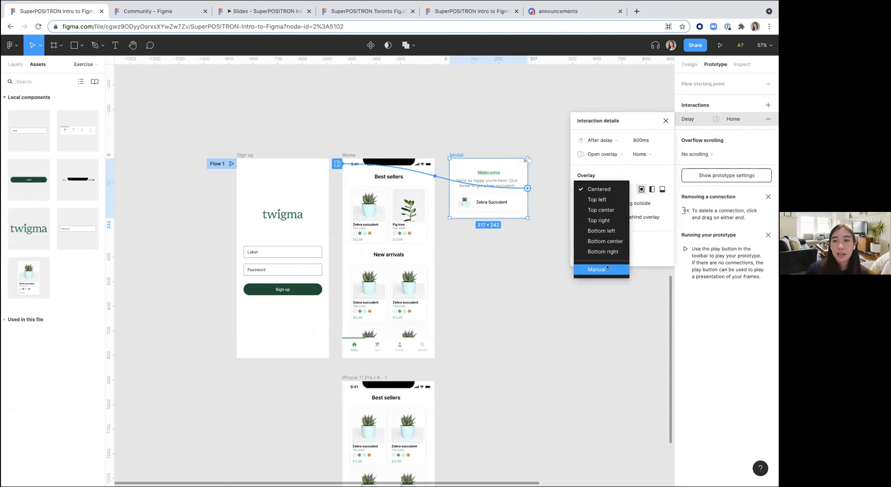
left_click(596, 266)
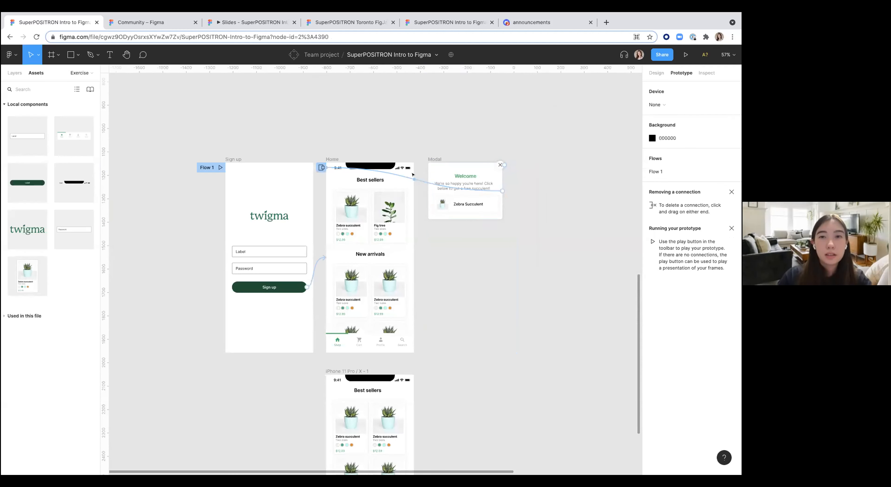
key("Delete")
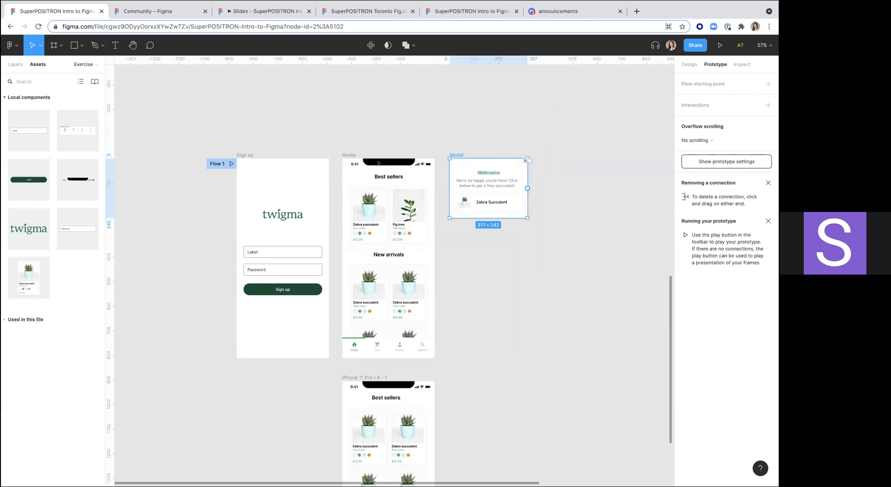
Step: Set the Home frame's After delay interaction action to Open overlay
left_click(350, 154)
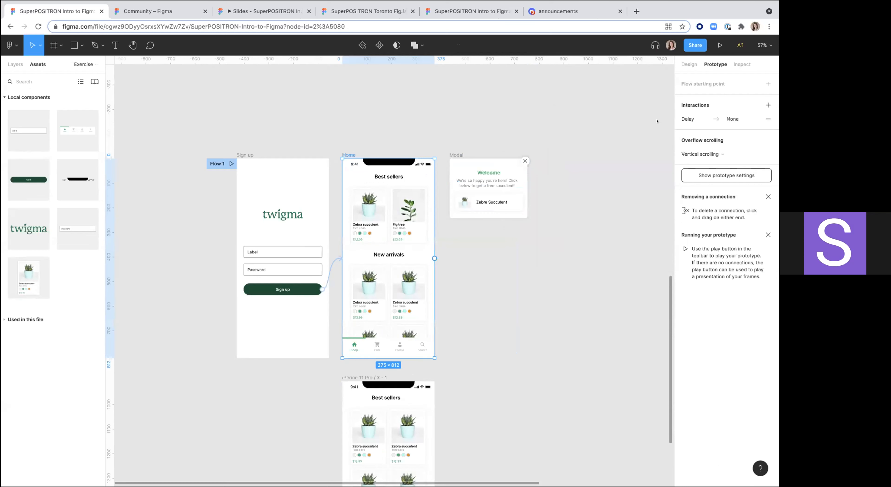
left_click(705, 118)
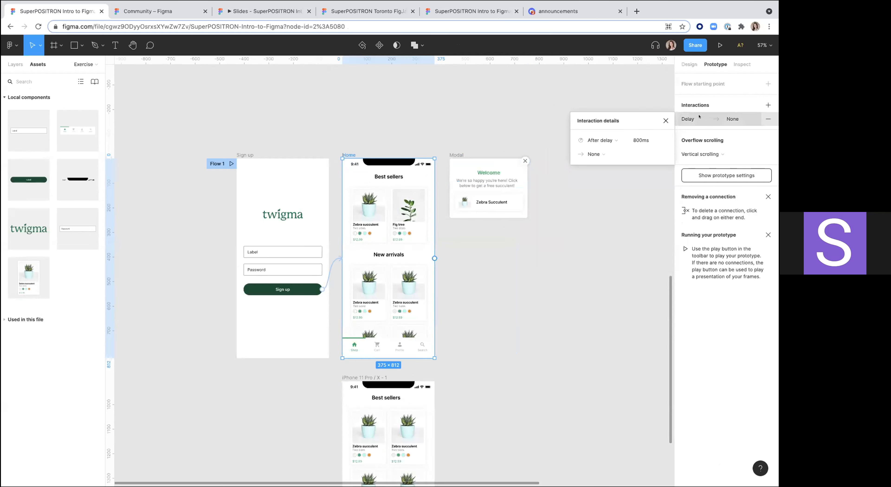
left_click(607, 153)
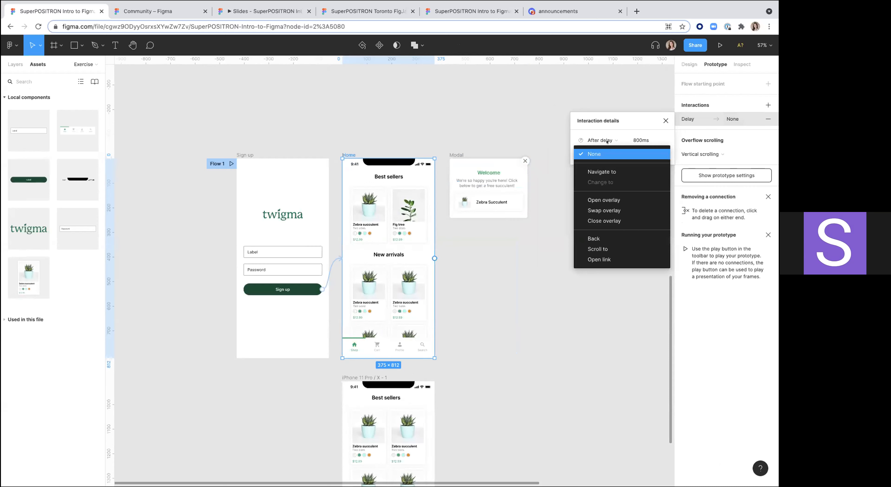
left_click(616, 137)
left_click(615, 153)
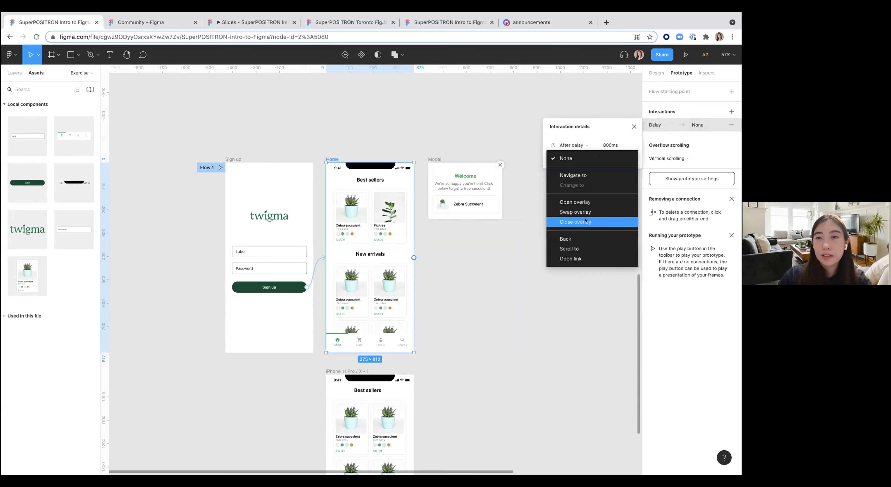
left_click(581, 202)
Step: Pick Product Card as the overlay the Home delay interaction opens
left_click(618, 158)
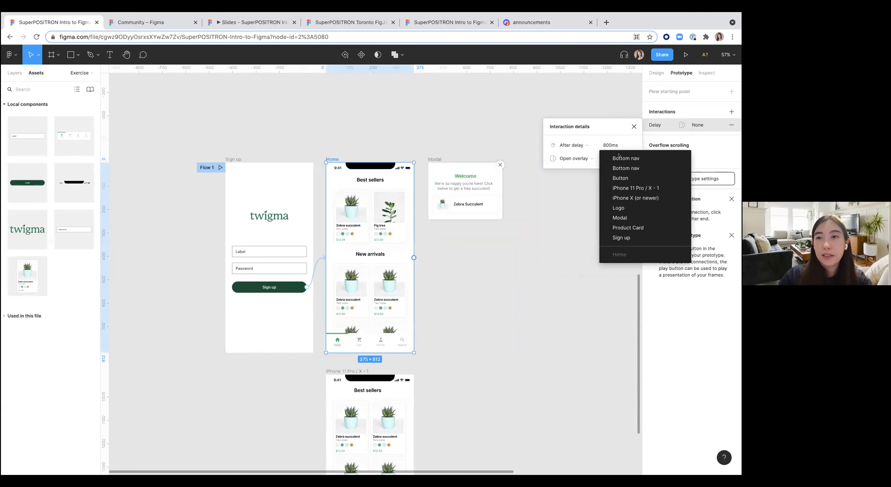
left_click(622, 228)
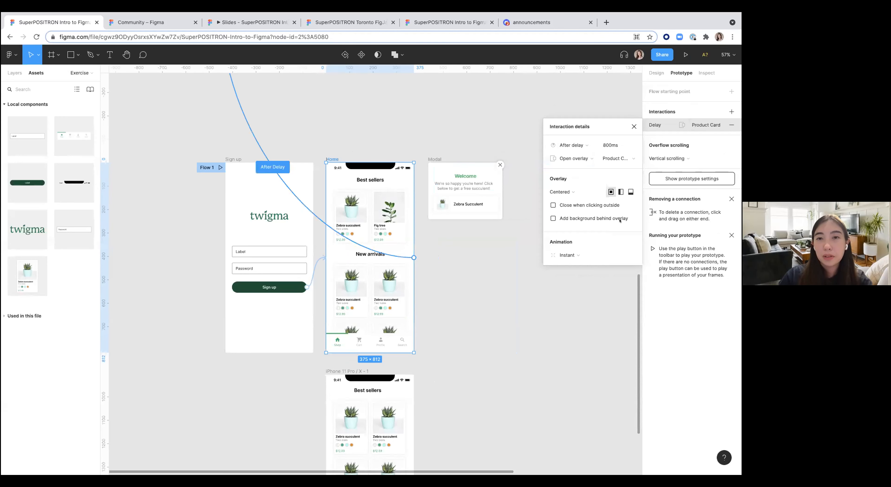
scroll(535, 235, "down", 5)
scroll(532, 240, "up", 4)
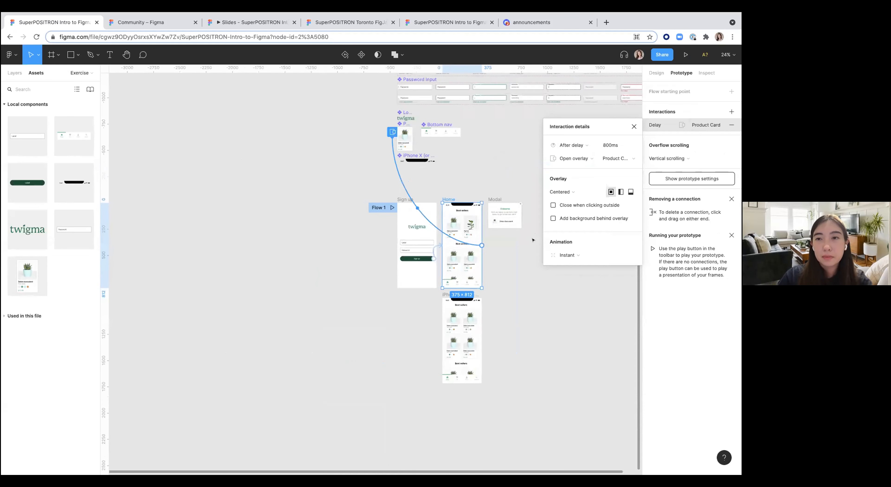
Step: Change the Home delay interaction's overlay destination to the Modal frame
left_click(619, 159)
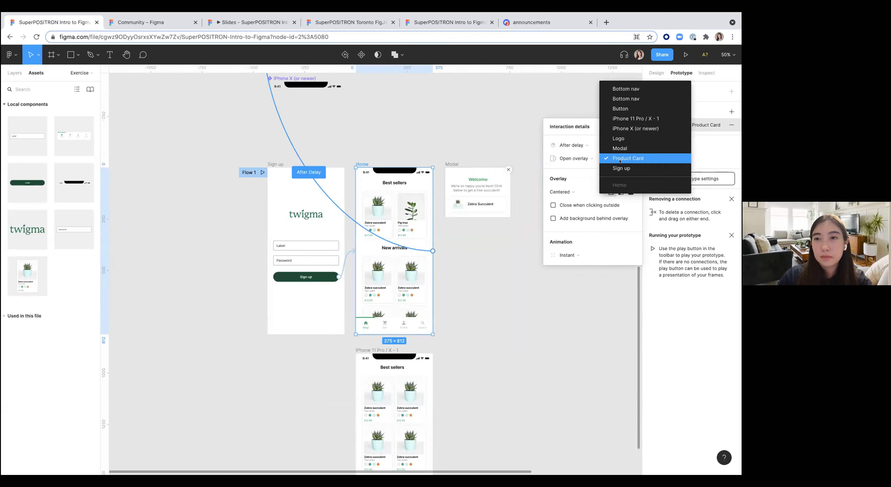
left_click(620, 148)
scroll(512, 267, "up", 2)
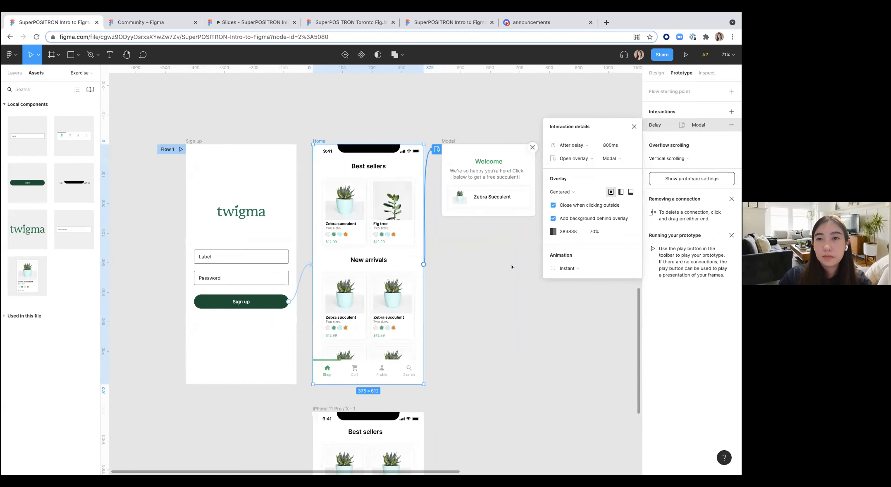
left_click(512, 267)
scroll(474, 285, "down", 3)
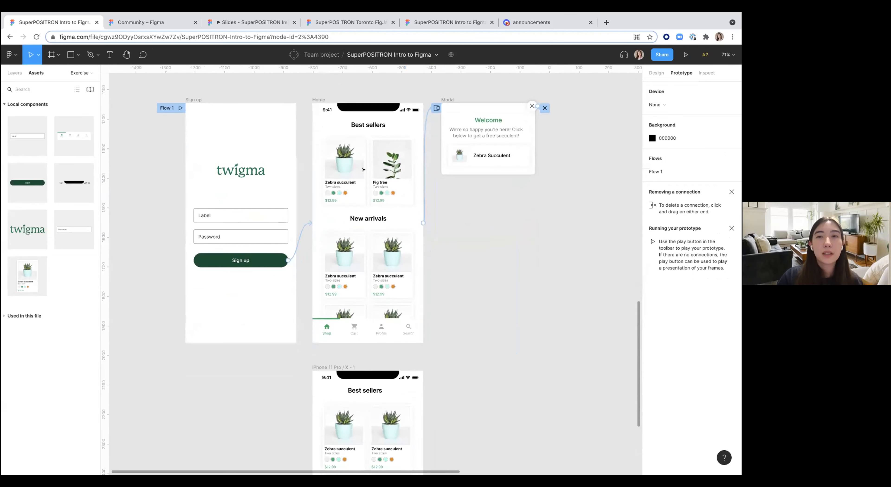
Step: Play the prototype from the Sign up frame and tap Sign up to preview the Modal overlay on Home
left_click(197, 101)
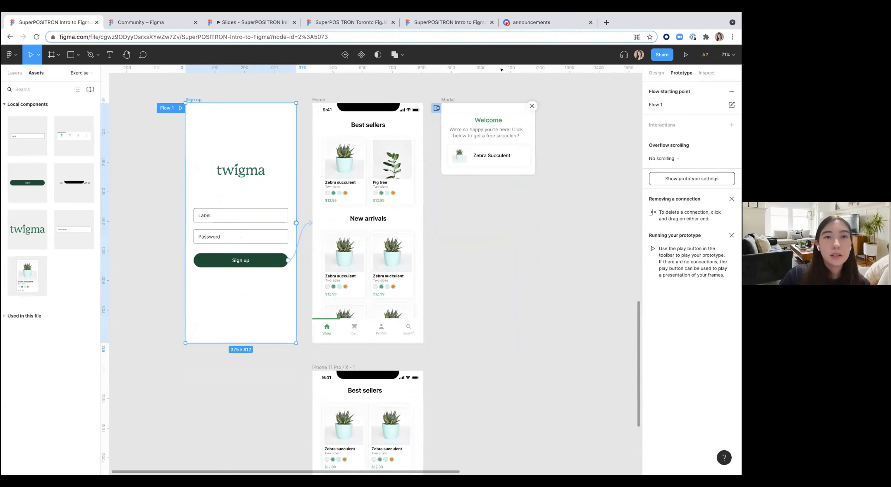
left_click(685, 54)
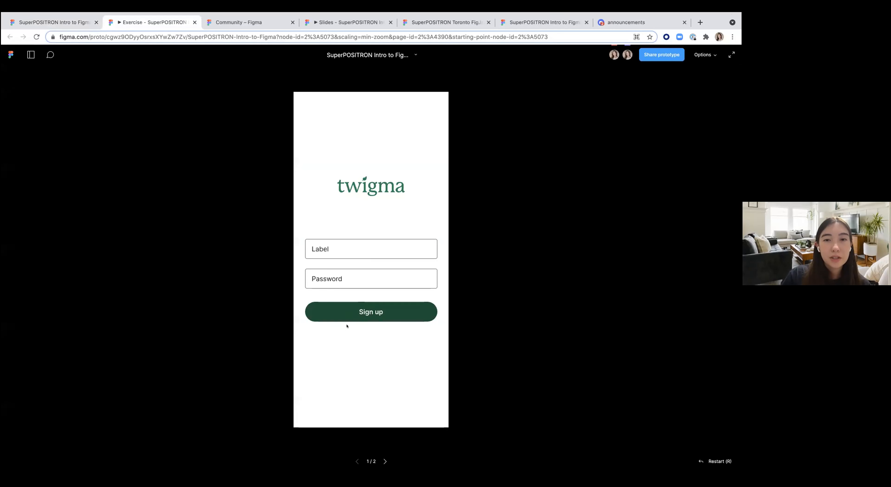
left_click(352, 314)
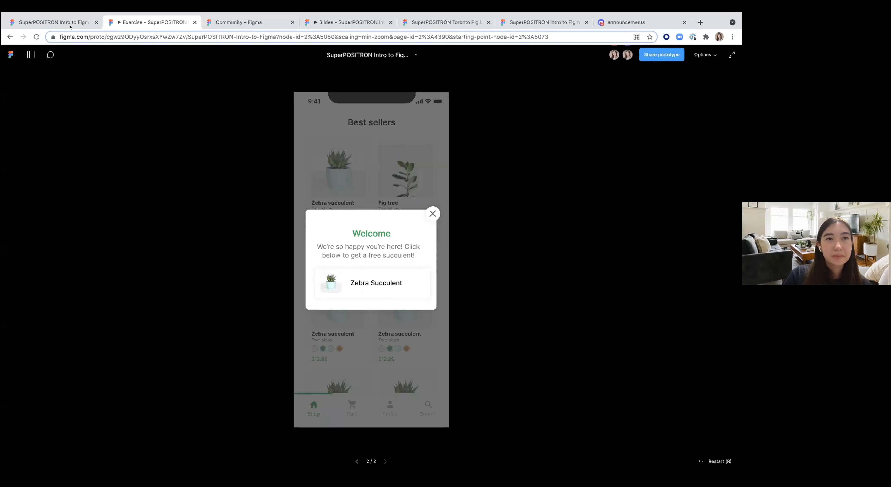
left_click(52, 22)
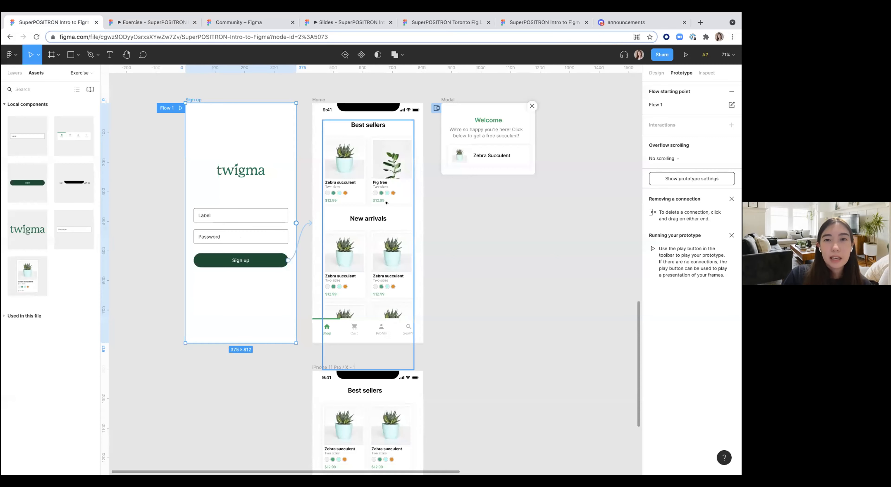
Step: Open the Home frame's delay interaction details and revisit the prototype preview
left_click(448, 100)
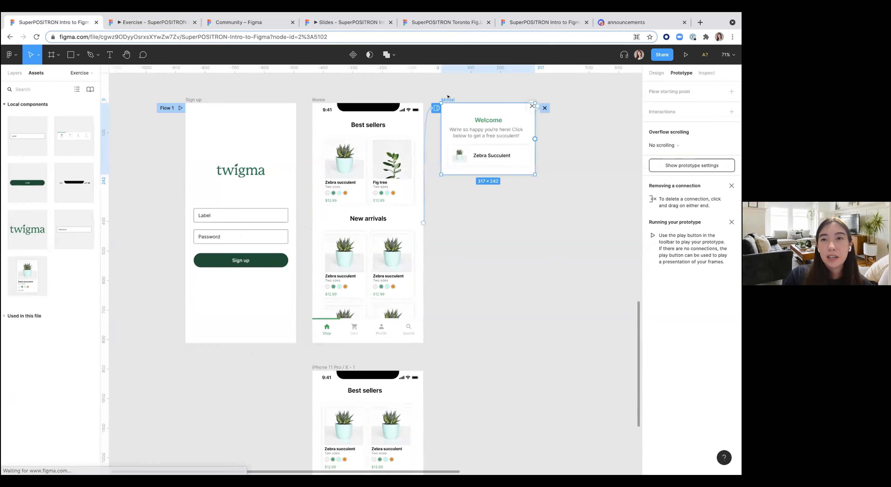
left_click(432, 113)
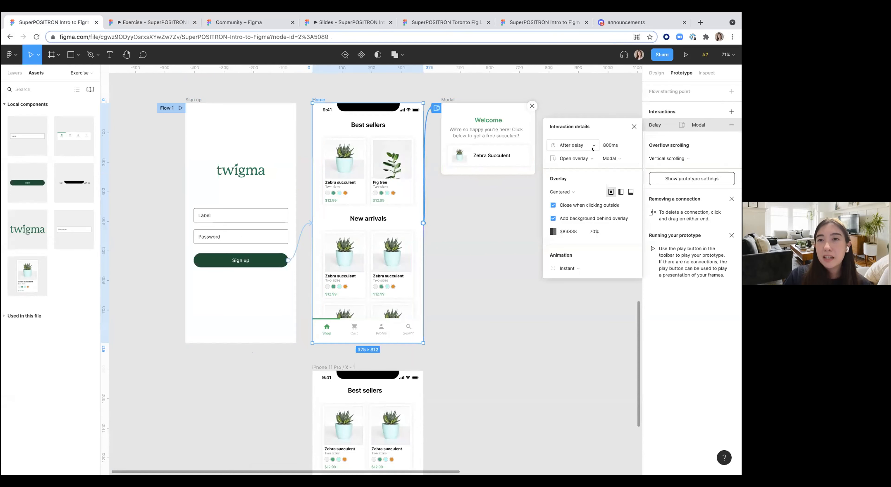
left_click(619, 143)
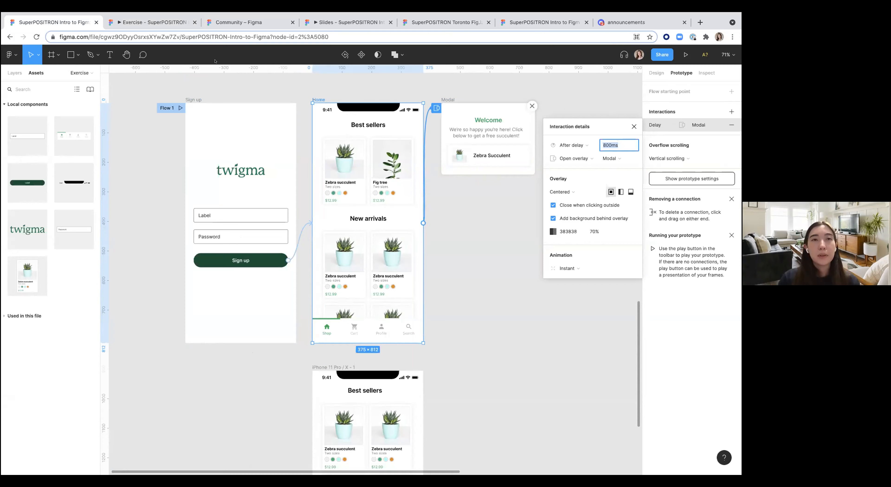
left_click(169, 22)
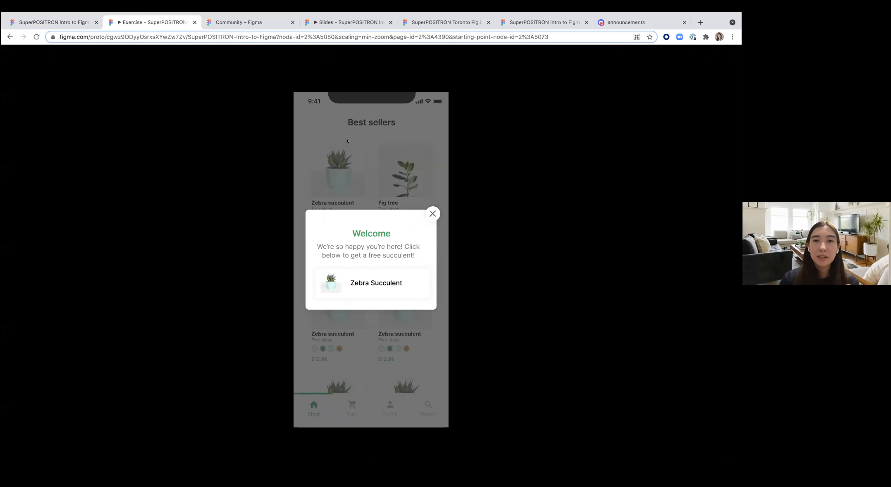
left_click(52, 22)
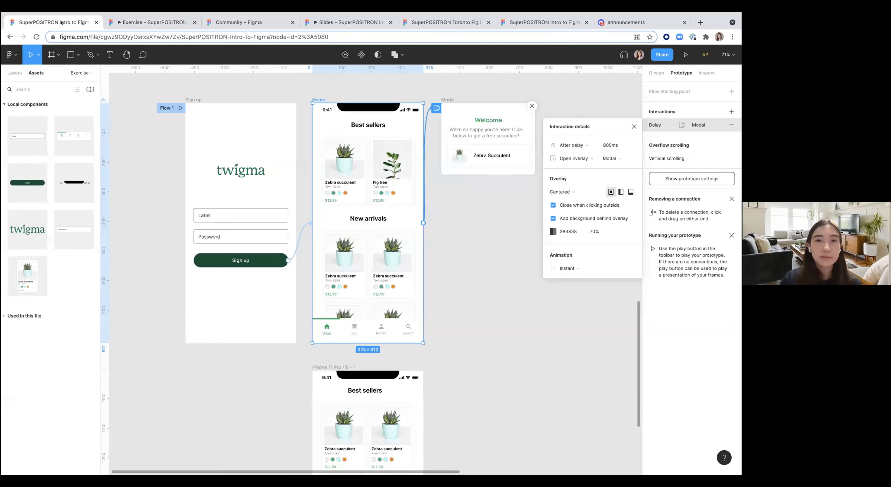
Step: Select and zoom in on the Home frame's bottom navigation bar
scroll(454, 329, "down", 5)
scroll(453, 328, "down", 2)
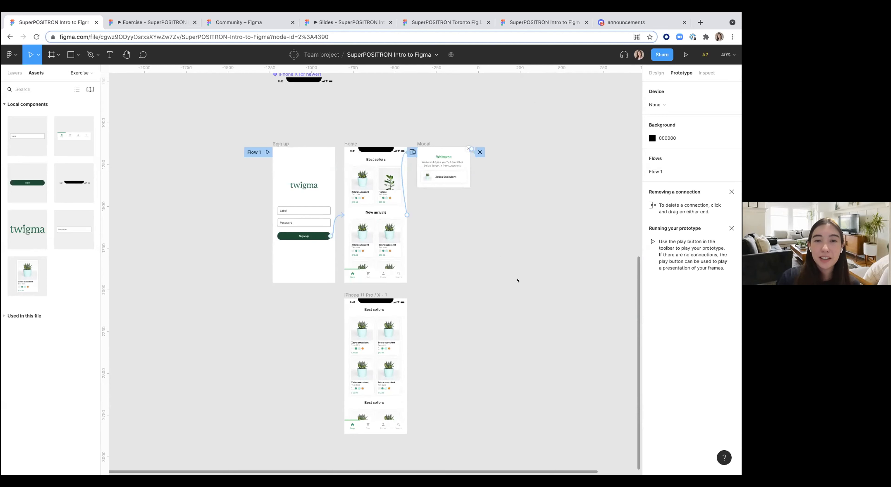
scroll(517, 280, "down", 2)
scroll(513, 279, "up", 5)
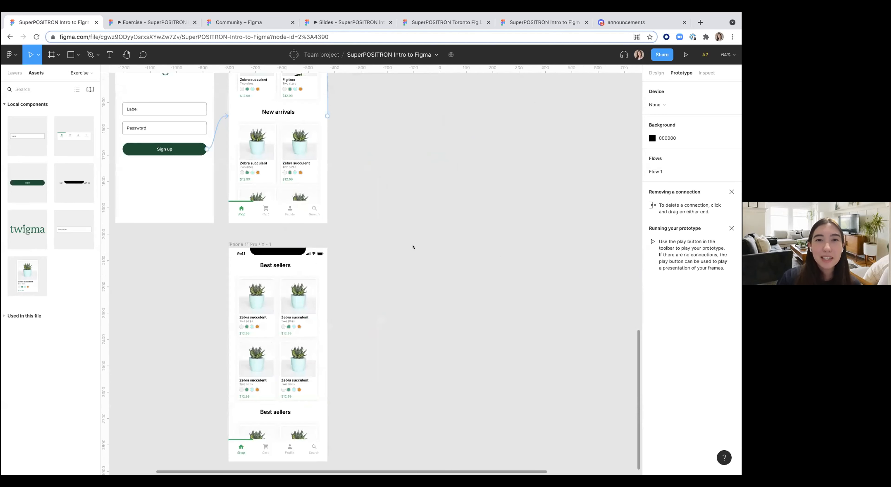
left_click(236, 207)
scroll(241, 210, "up", 4)
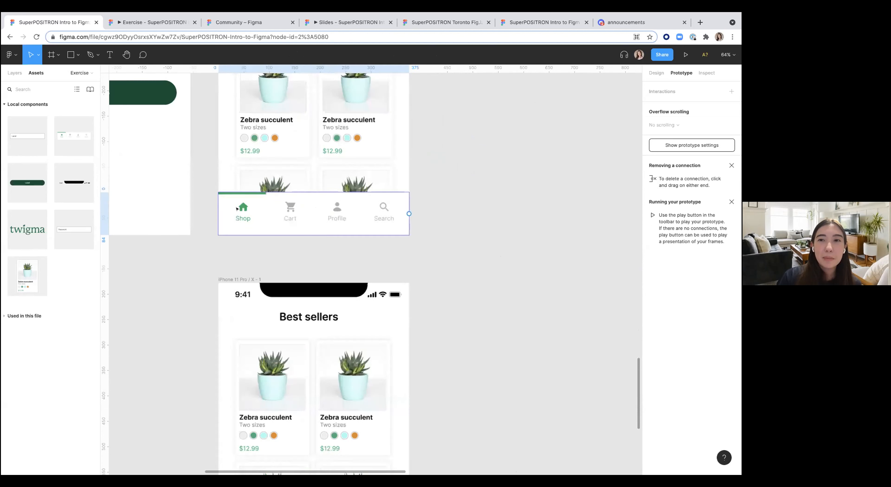
scroll(291, 225, "right", 5)
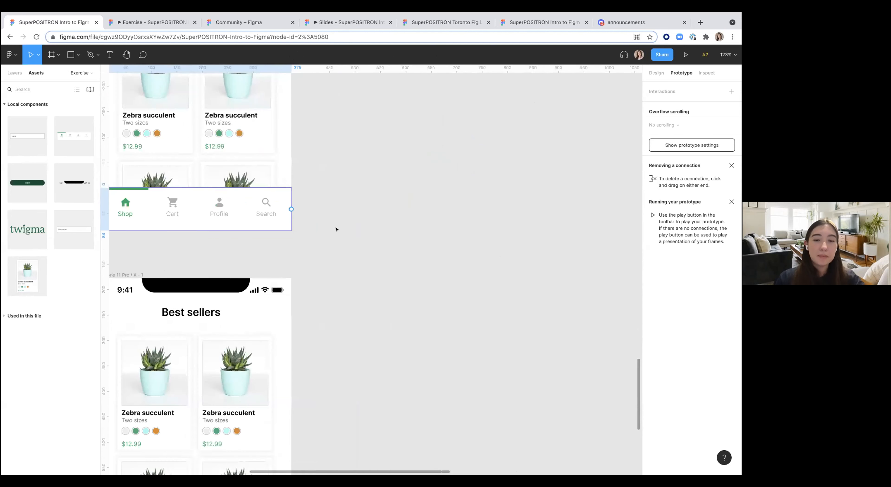
key("f")
mouse_move(333, 197)
left_mouse_down()
mouse_move(506, 255)
mouse_move(521, 239)
left_mouse_up()
scroll(379, 213, "left", 3)
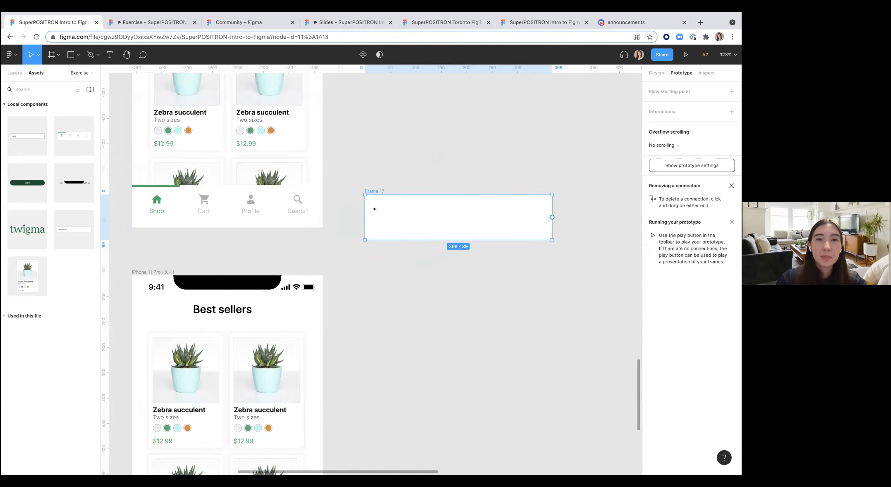
scroll(393, 209, "right", 1)
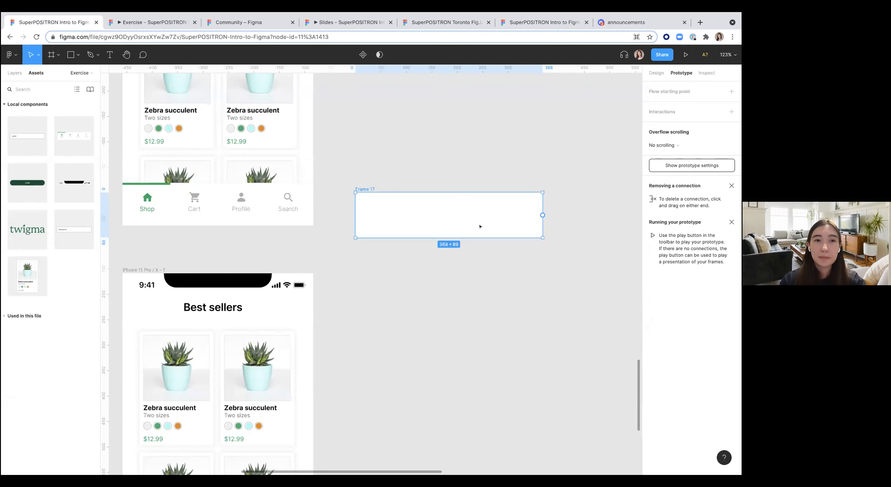
left_click(420, 168)
scroll(420, 167, "right", 2)
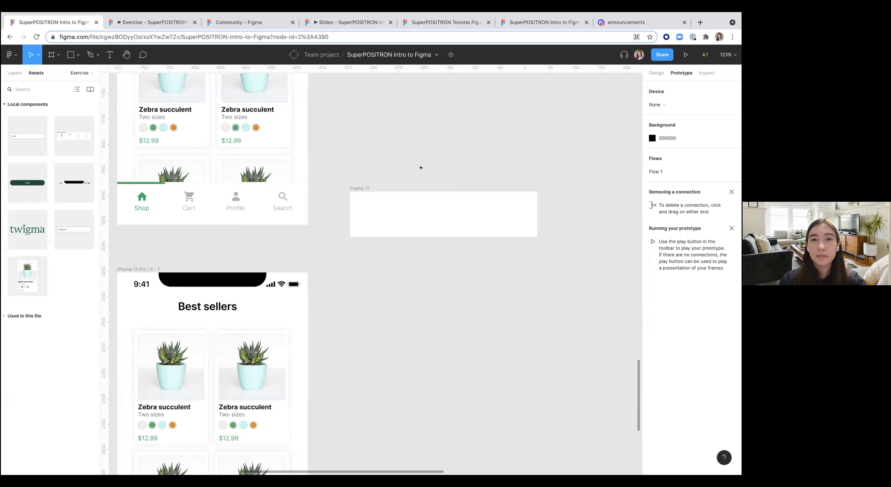
scroll(314, 203, "left", 2)
left_click(135, 190)
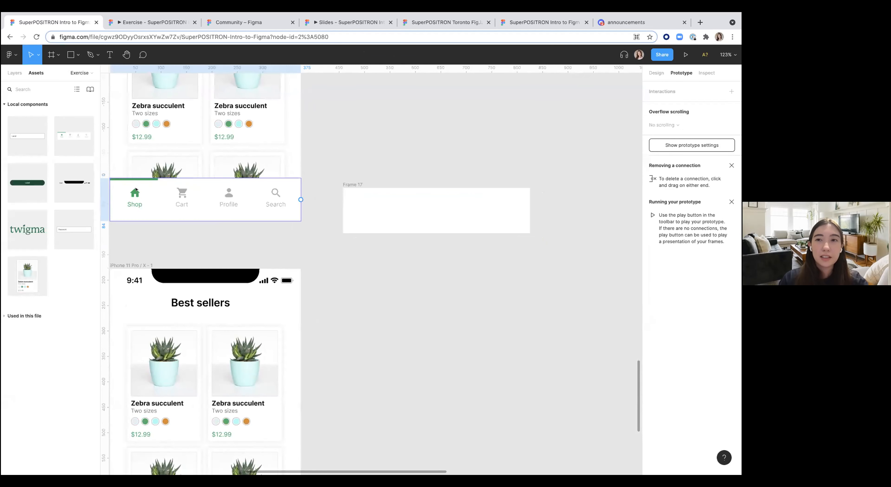
left_click(367, 281)
scroll(367, 281, "down", 3)
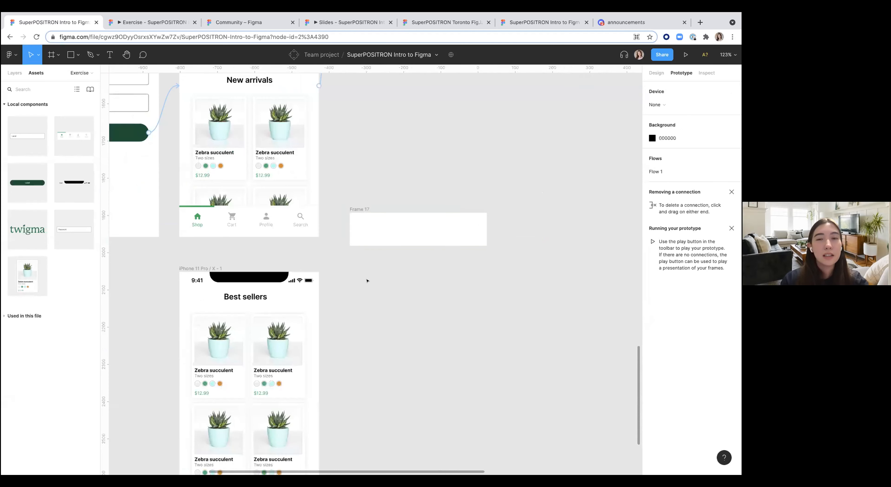
left_click(394, 214)
key("Delete")
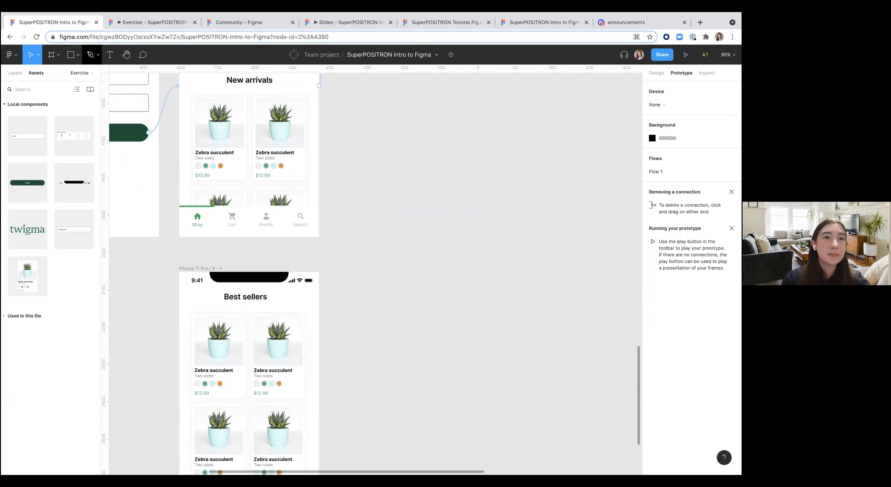
left_click(70, 56)
left_click(79, 55)
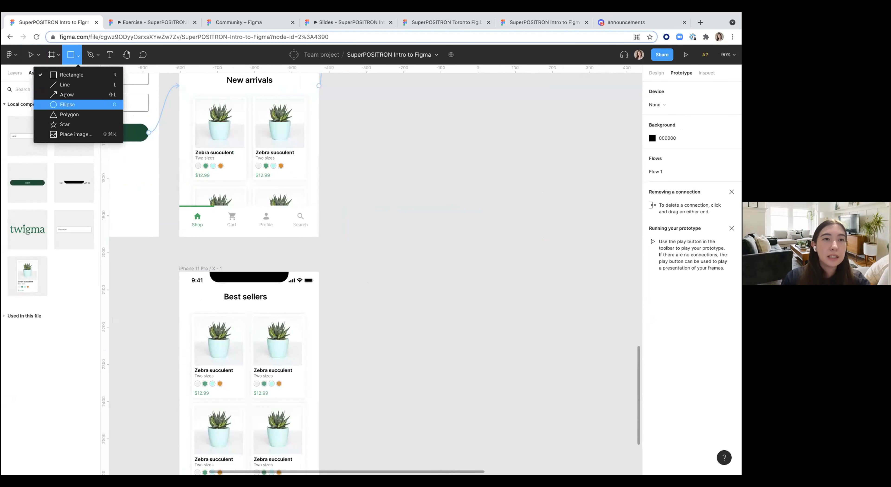
left_click(64, 74)
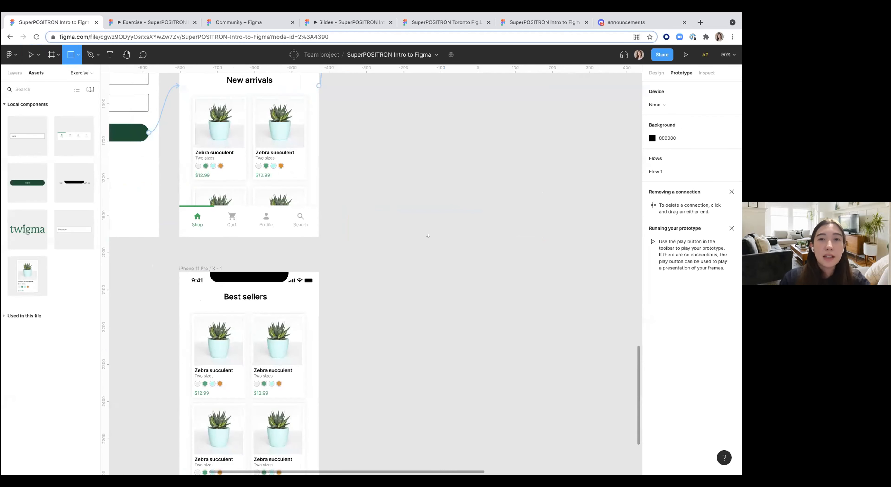
key("f")
left_click_drag(366, 246, 385, 267)
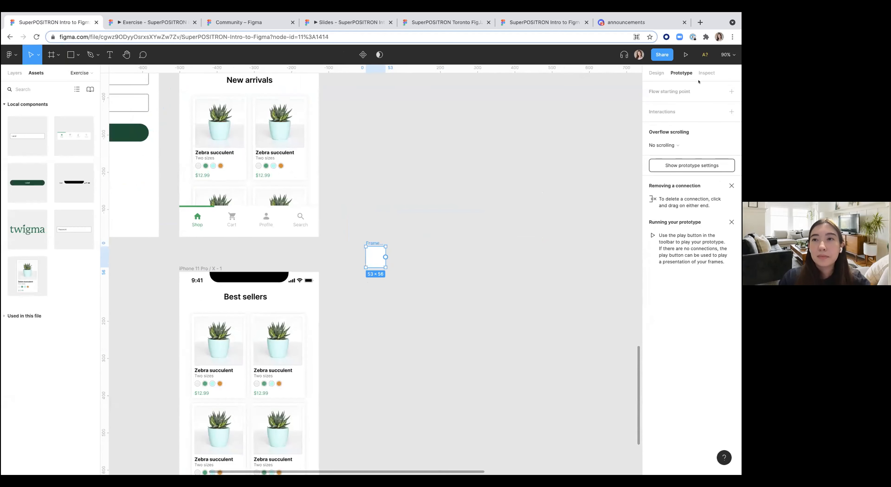
left_click(654, 72)
scroll(429, 268, "up", 5)
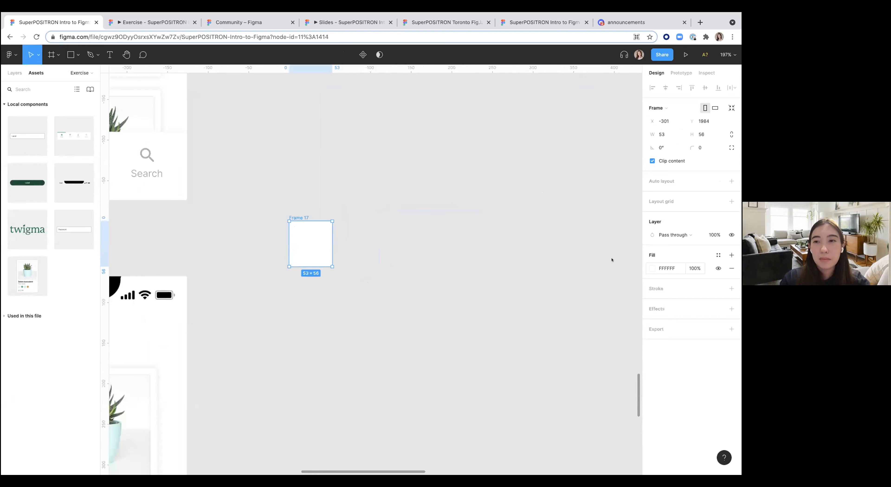
left_click(652, 269)
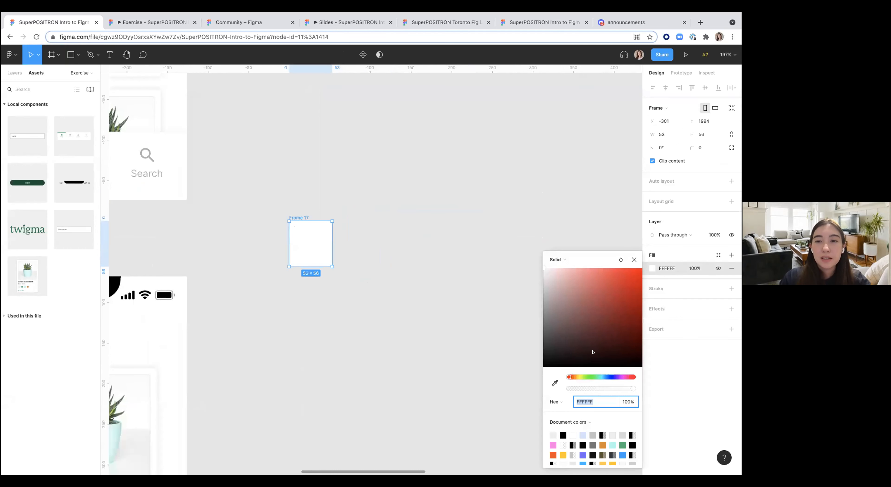
left_click(600, 378)
left_click(597, 275)
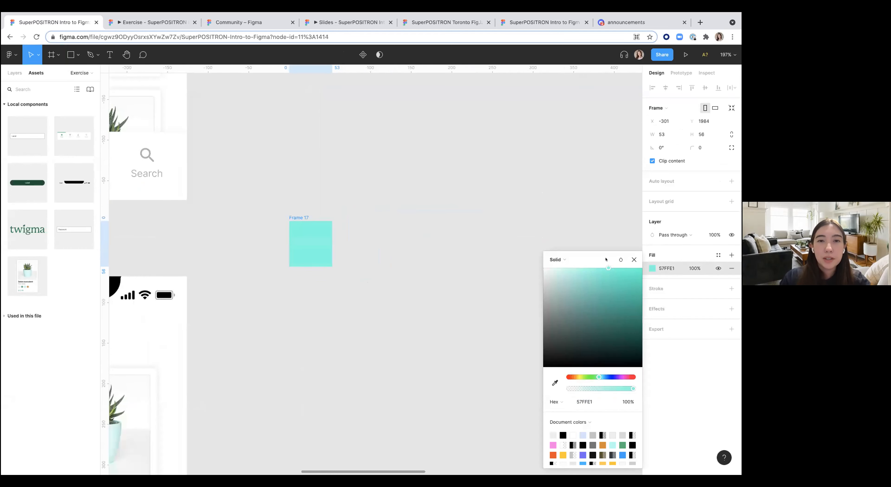
left_click(414, 313)
Step: Draw a triangle with the Polygon tool and delete the square frame
left_click(79, 55)
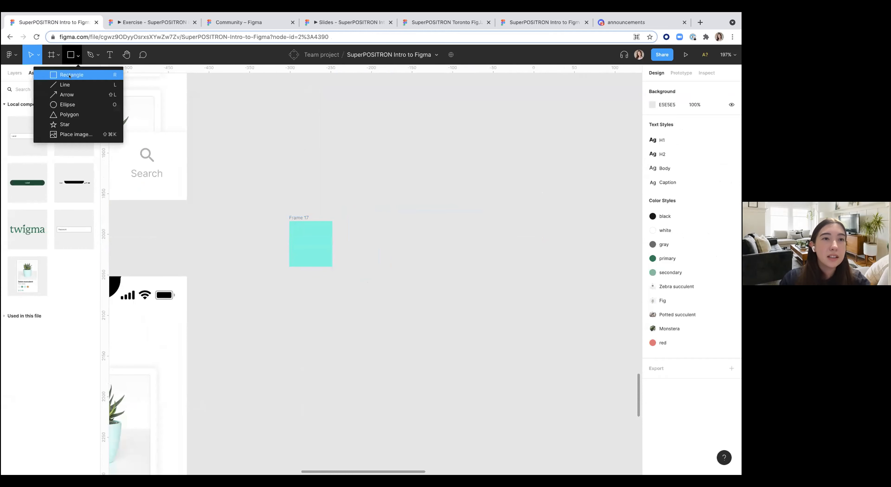
left_click(70, 115)
mouse_move(284, 176)
left_mouse_down()
mouse_move(330, 201)
mouse_move(302, 201)
mouse_move(302, 208)
mouse_move(355, 207)
mouse_move(310, 188)
mouse_move(328, 238)
mouse_move(320, 216)
left_mouse_up()
left_click(313, 229)
key("Delete")
Step: Draw a rectangle under the triangle and unite both shapes into a house shape about 81 × 69
key("r")
left_click(303, 181, "shift")
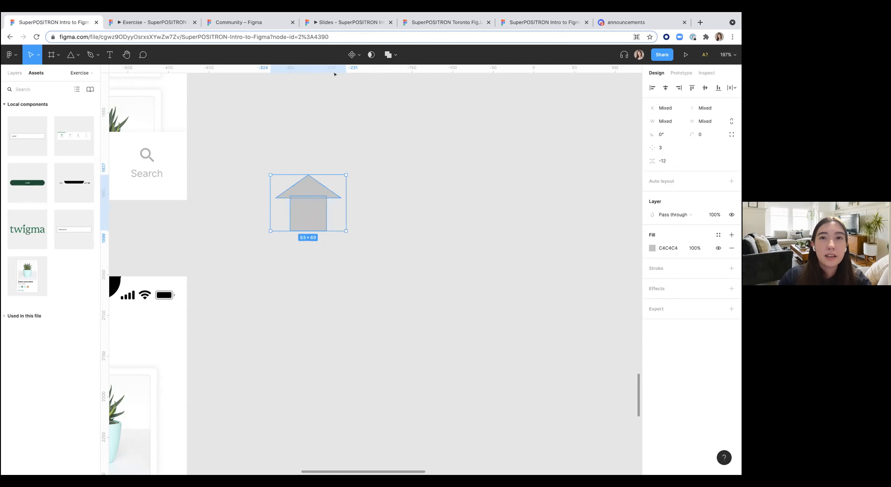
left_click(388, 50)
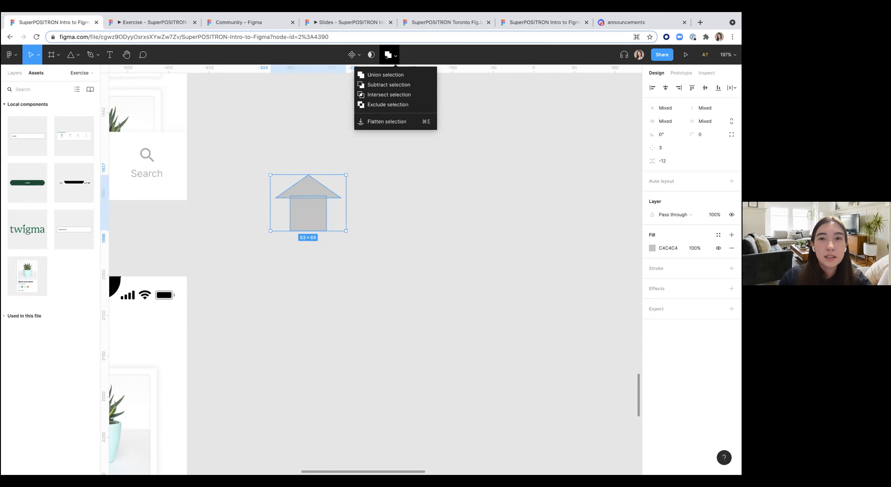
left_click(377, 75)
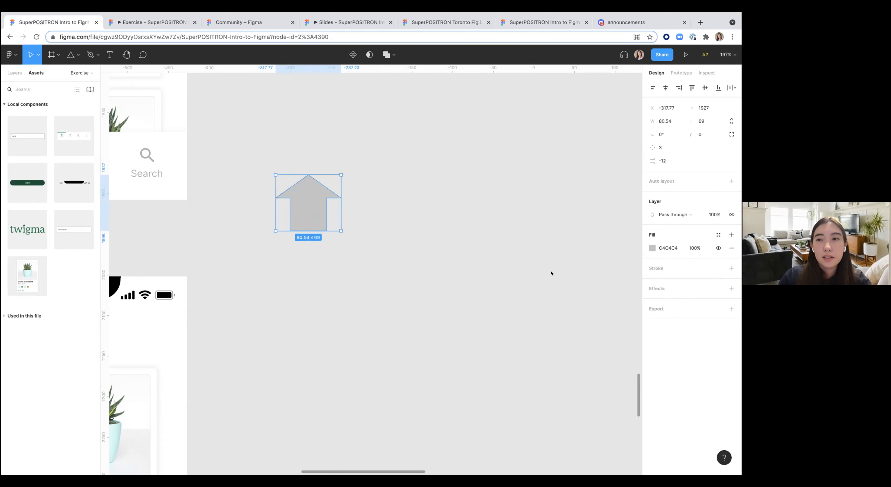
Step: Fill the house shape with a light green color
left_click(652, 248)
left_click(594, 368)
left_click_drag(591, 282, 593, 270)
left_click(401, 307)
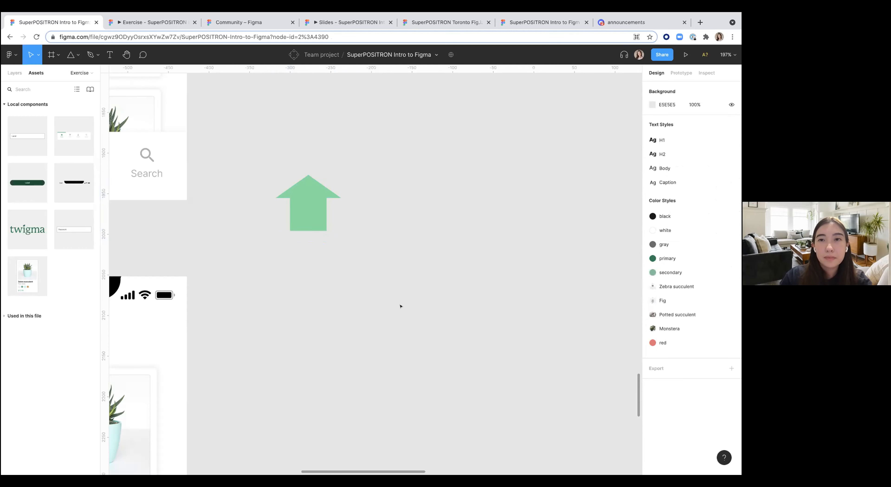
Step: Search the Figma Community for icon files, then return to the design file
scroll(401, 304, "down", 3)
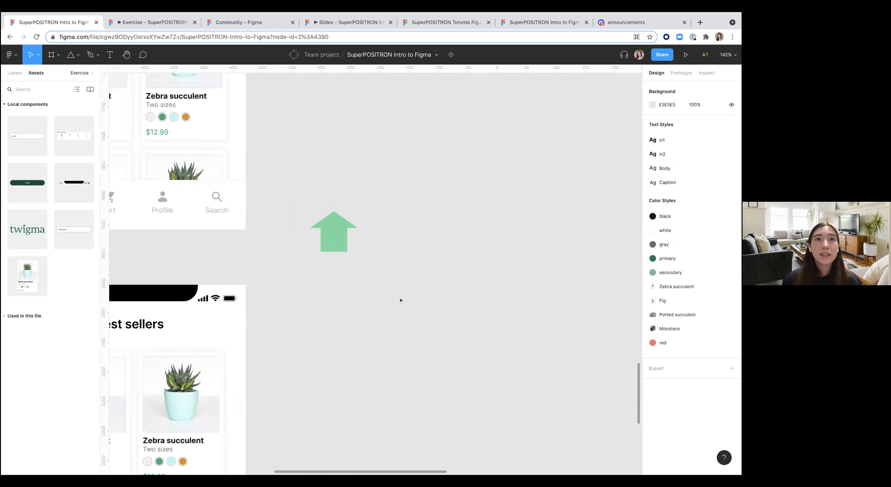
left_click(239, 22)
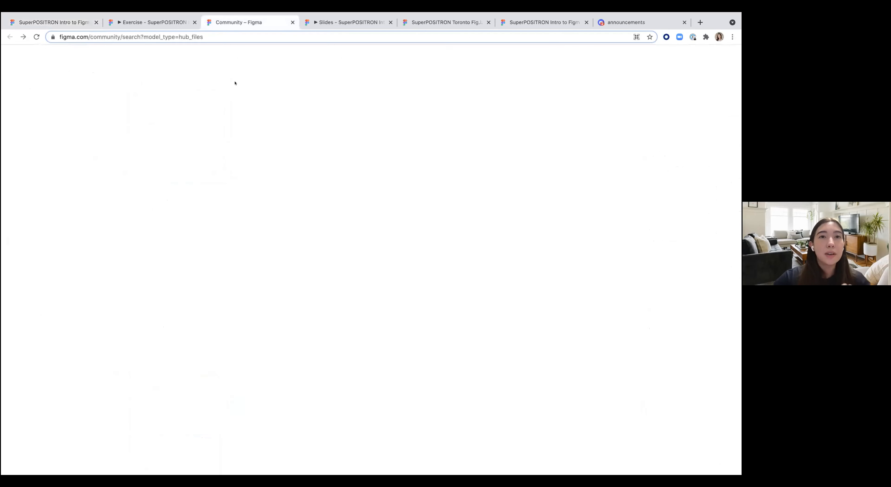
type("i")
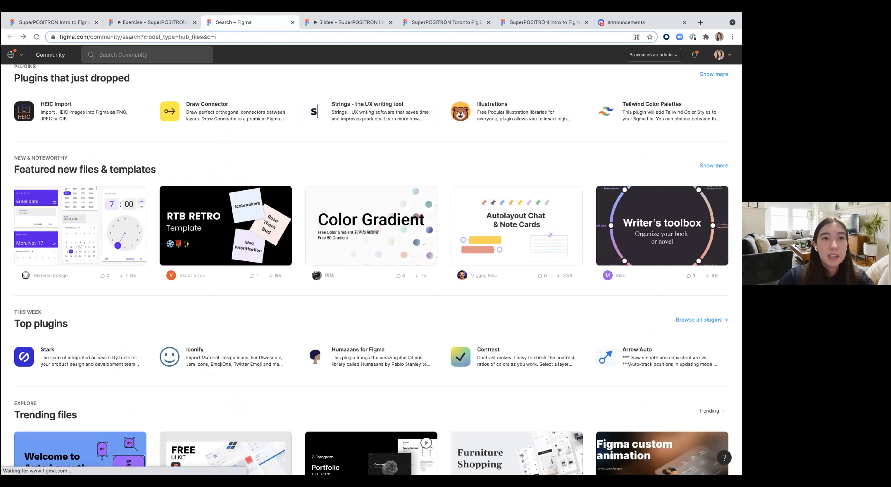
type("con")
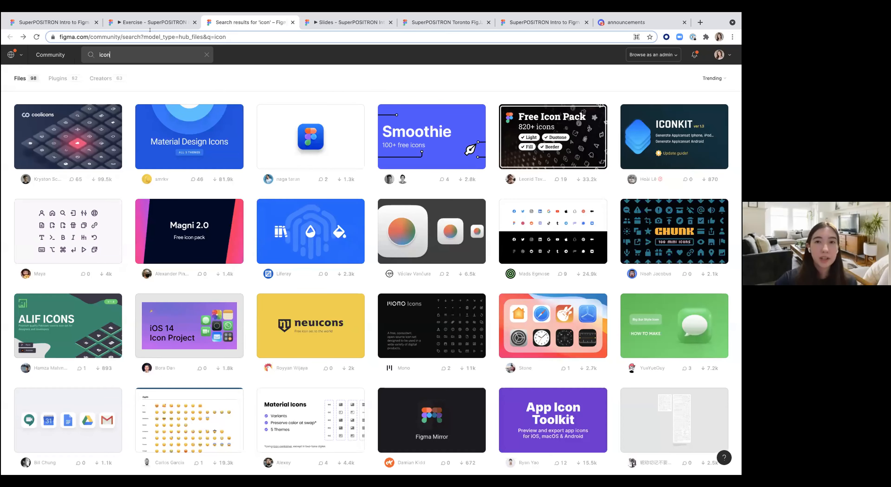
left_click(153, 22)
left_click(51, 22)
scroll(374, 249, "down", 3)
scroll(346, 242, "down", 5)
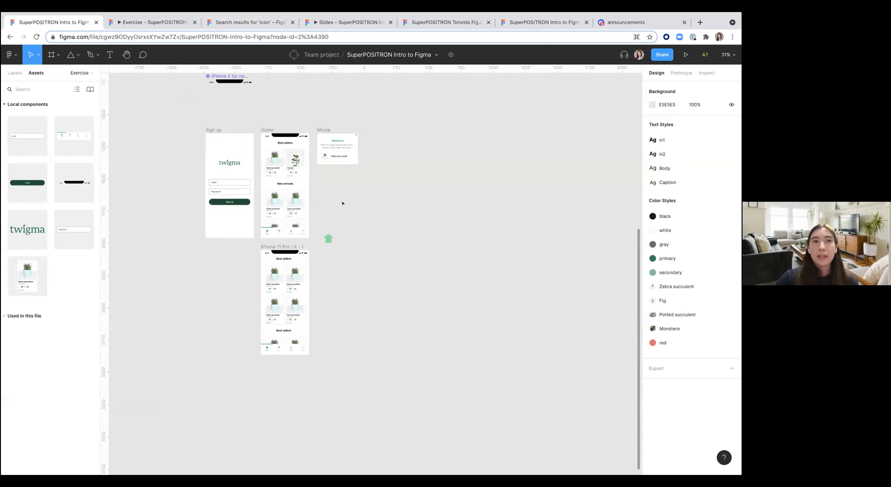
Step: Duplicate the Sign up frame and move the copy below the other screens as a second flow start
scroll(343, 204, "up", 1)
left_click(14, 73)
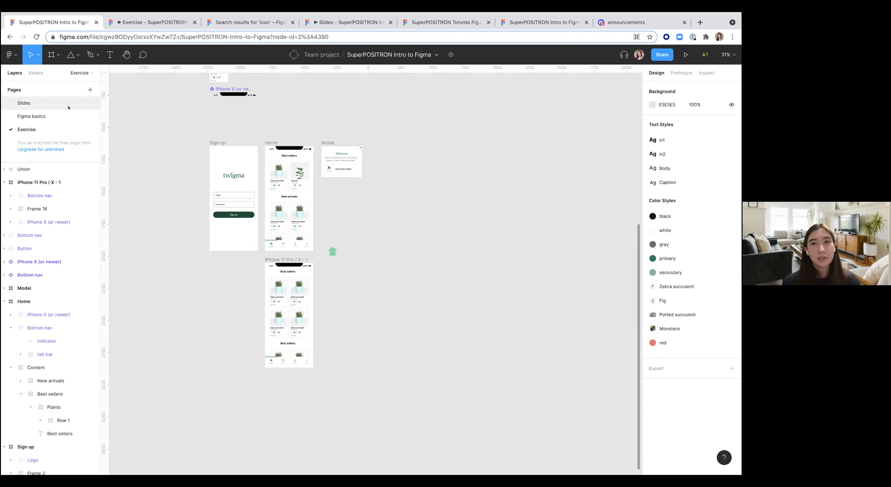
left_click(230, 141)
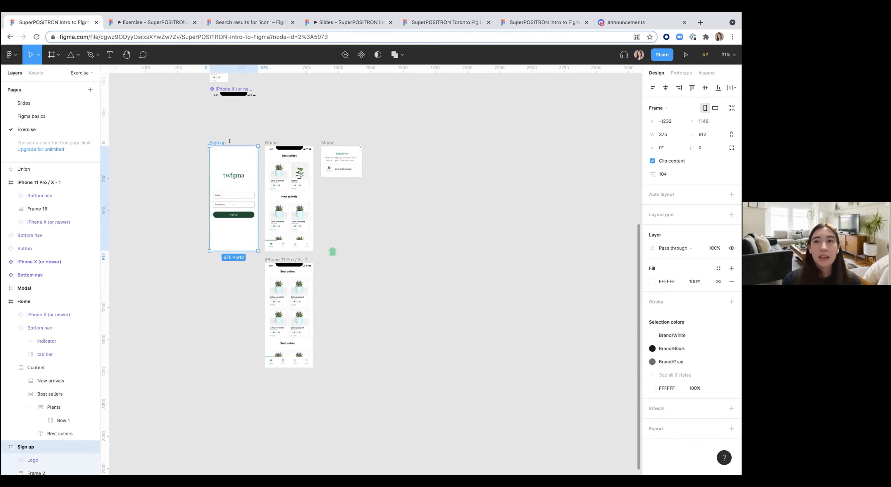
left_click(680, 71)
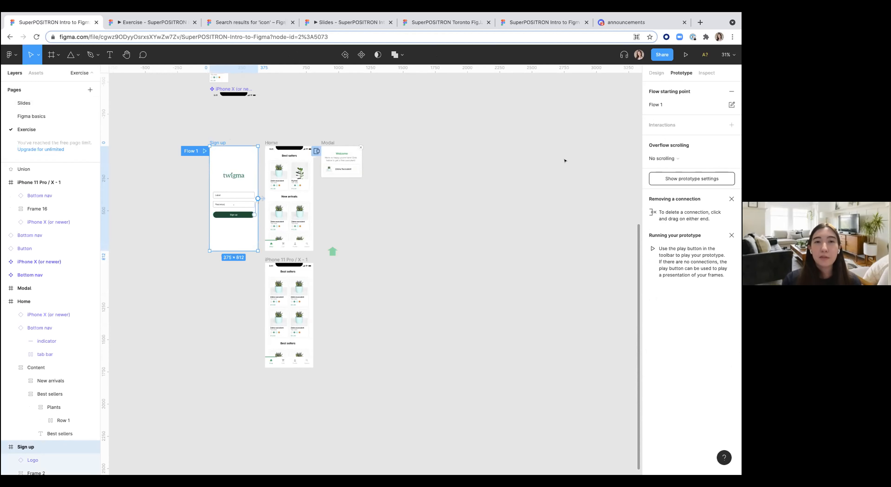
scroll(202, 167, "up", 3)
scroll(202, 166, "down", 3)
key("ctrl+d")
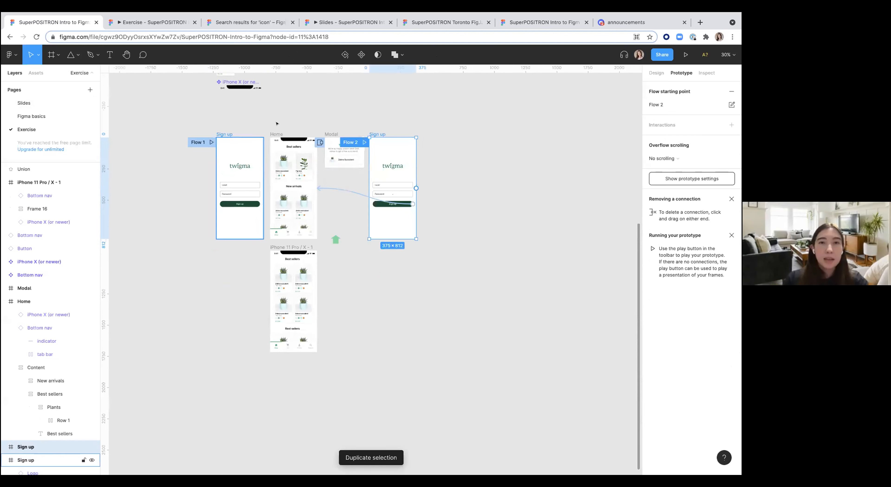
left_click_drag(380, 131, 215, 387)
Step: Present the prototype and switch between Flow 1 and Flow 2
scroll(243, 339, "down", 2)
scroll(243, 339, "down", 1)
left_click(505, 202)
left_click(686, 55)
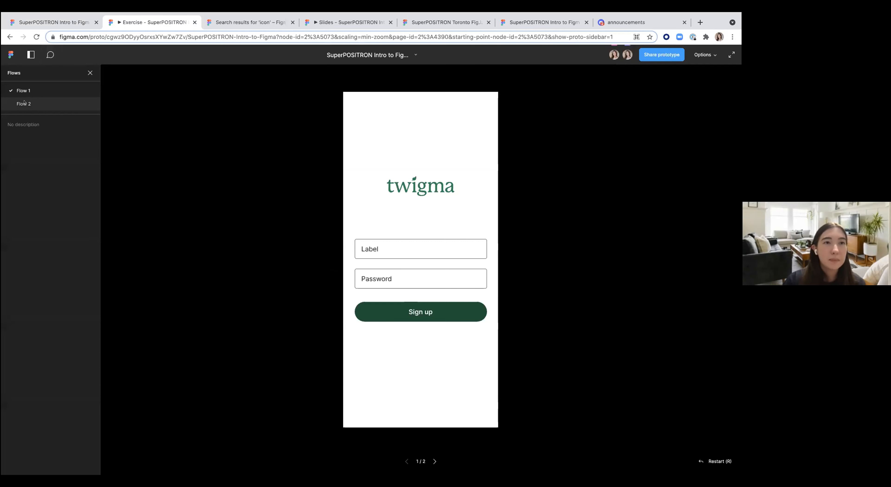
left_click(28, 107)
left_click(24, 89)
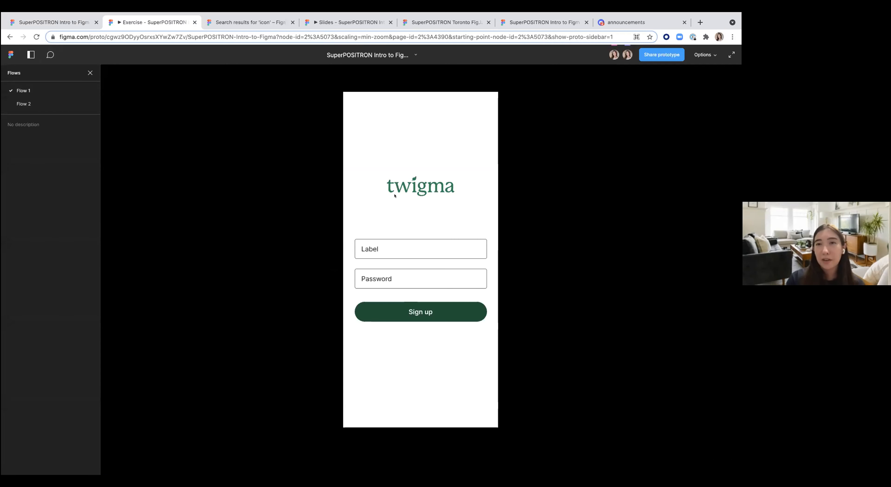
left_click(49, 101)
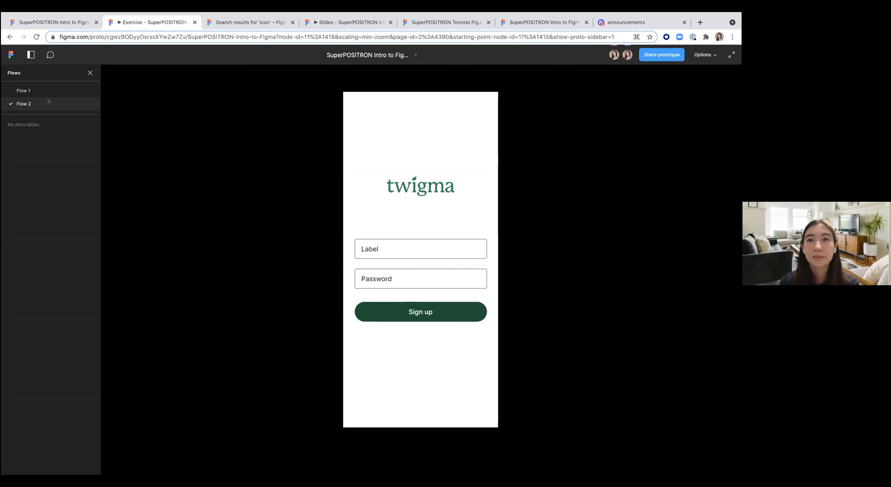
Step: Return to the design file, review the prototype connections, and present Flow 1 again
left_click(42, 22)
scroll(368, 215, "up", 3)
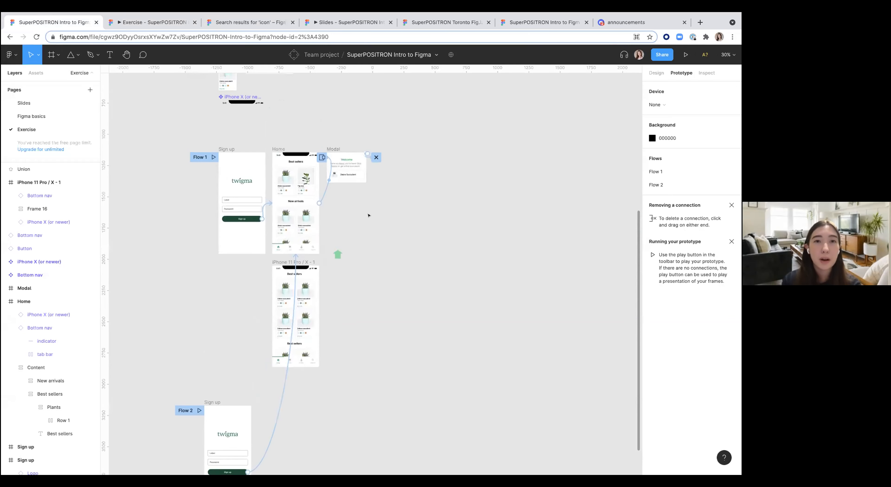
scroll(368, 215, "down", 3)
scroll(368, 214, "down", 1)
scroll(355, 202, "up", 2)
left_click(237, 110)
left_click(686, 54)
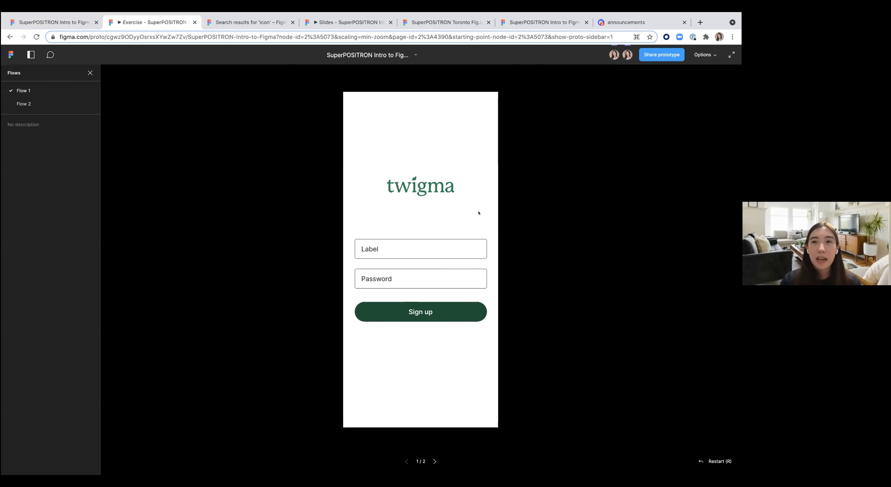
Step: Open the prototype's share settings and review the access permission options, then close them
left_click(652, 55)
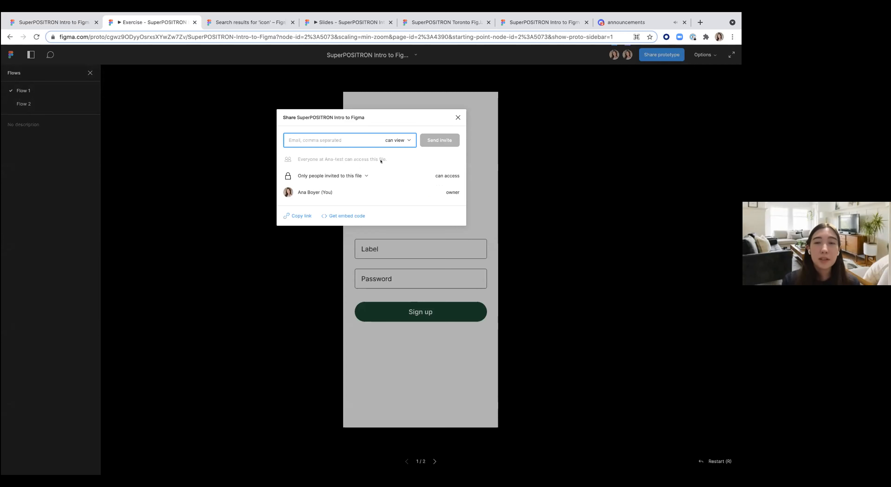
left_click(407, 141)
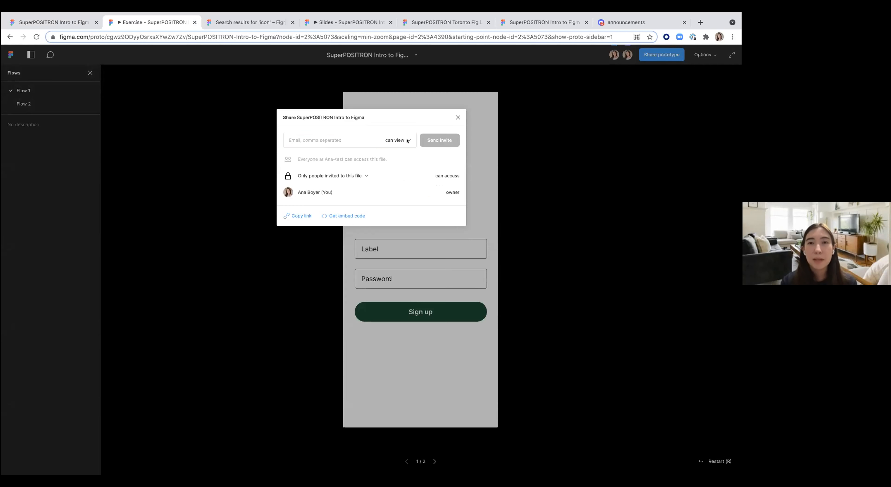
left_click(406, 160)
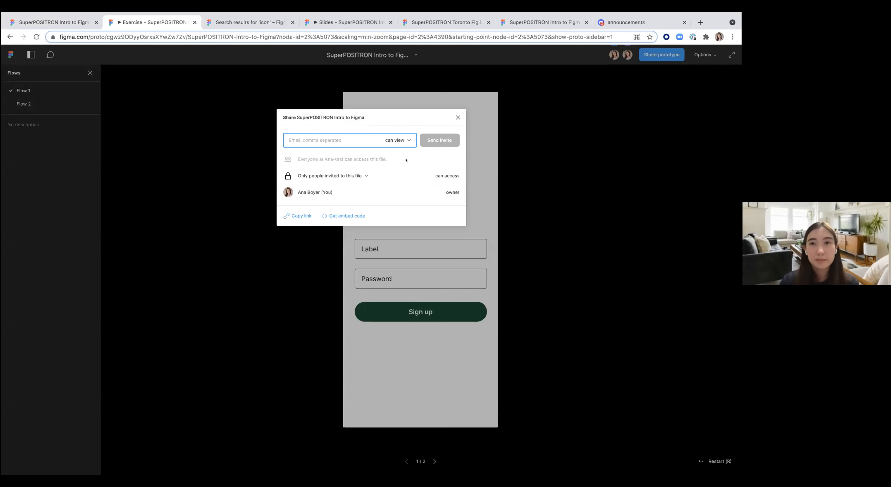
left_click(211, 321)
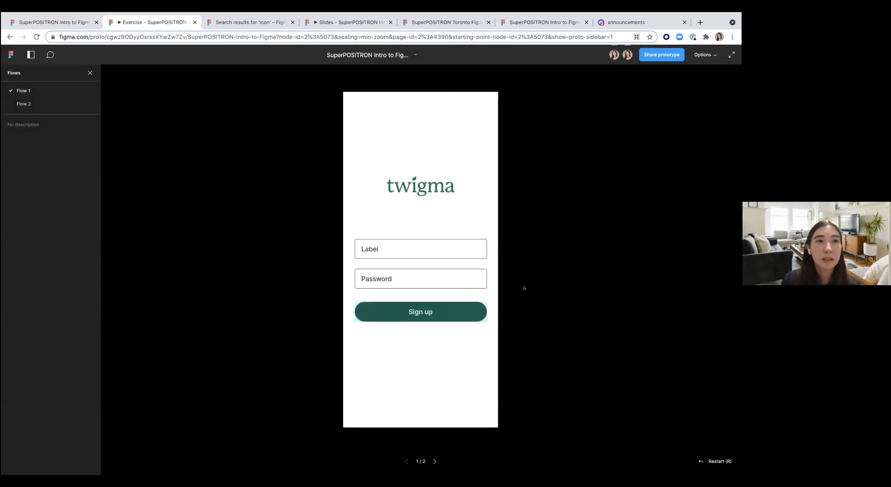
Step: Try to add a comment pin next to the twigma logo in the prototype view
left_click(50, 53)
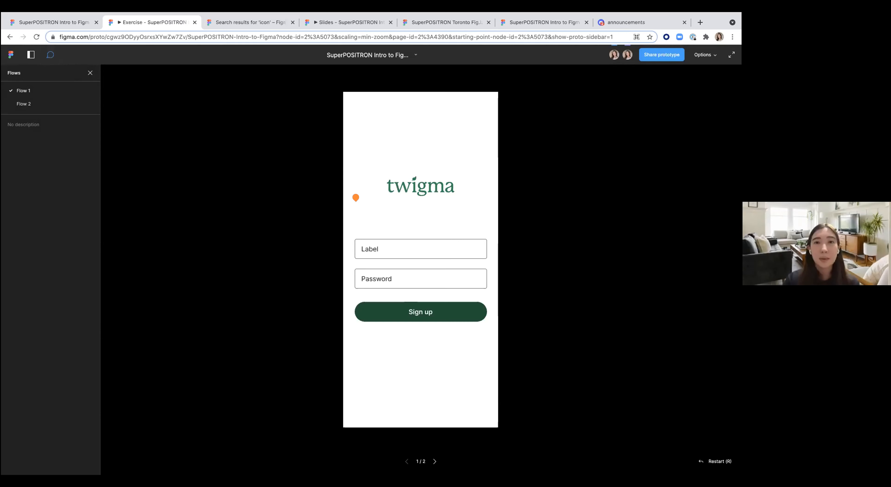
left_click(346, 200)
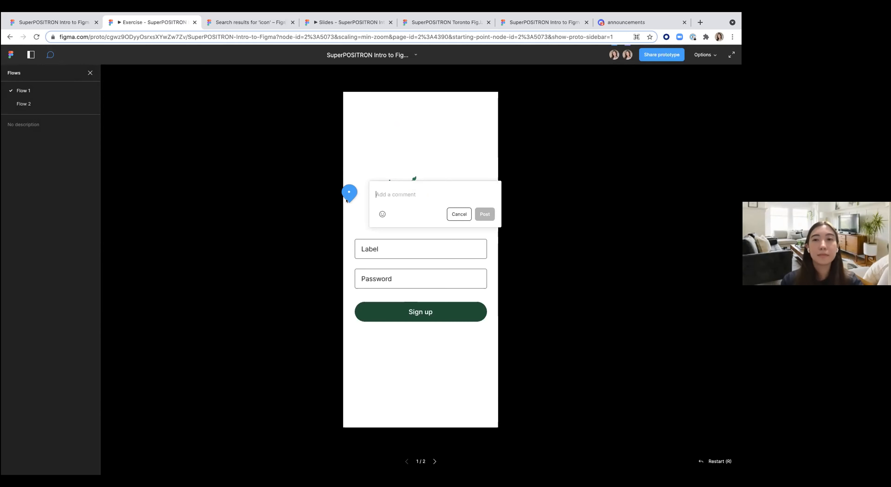
key("Escape")
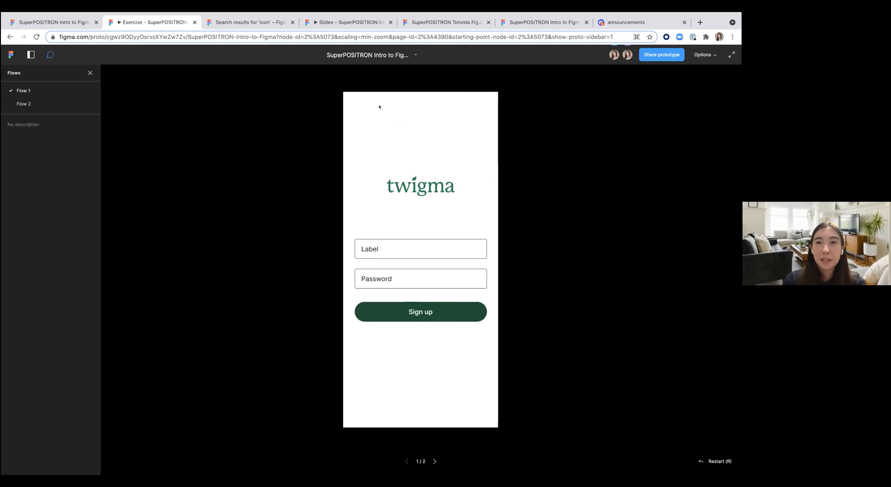
Step: Browse the Figma basics page in the design file, then return to the Exercise page
left_click(51, 22)
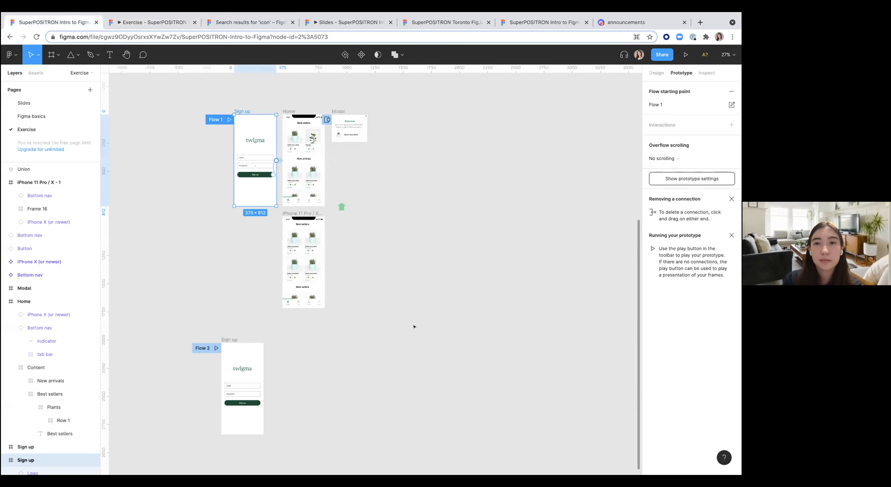
left_click(382, 320)
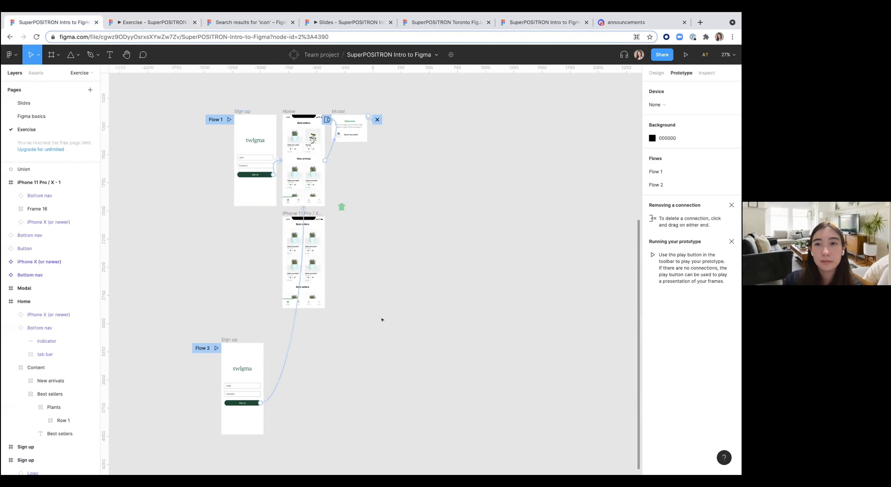
scroll(382, 320, "up", 1)
scroll(382, 320, "up", 5)
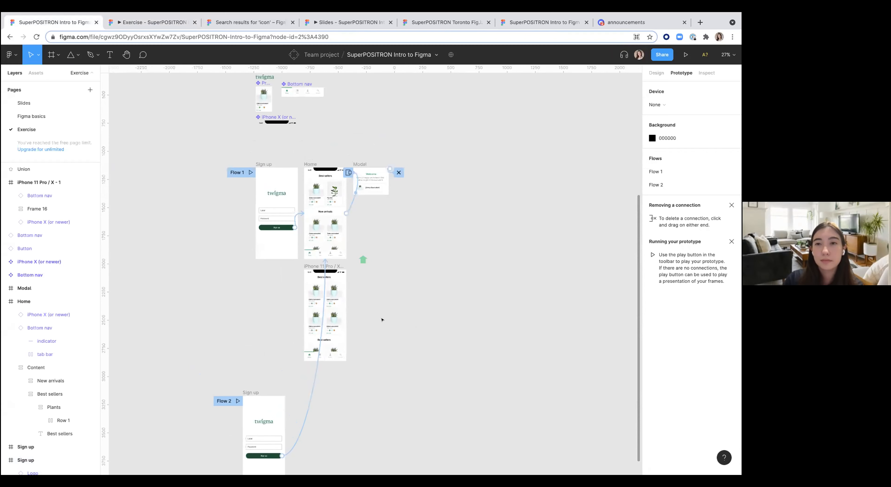
scroll(421, 294, "up", 1)
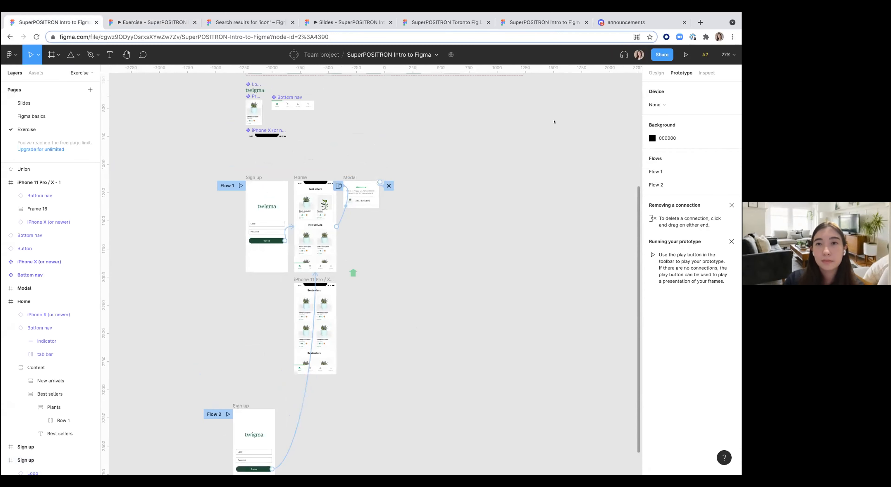
mouse_move(719, 14)
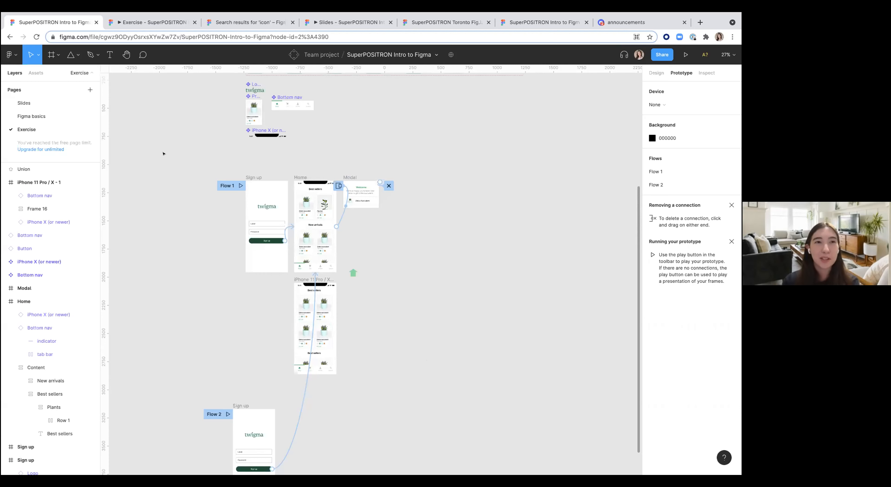
left_click(33, 116)
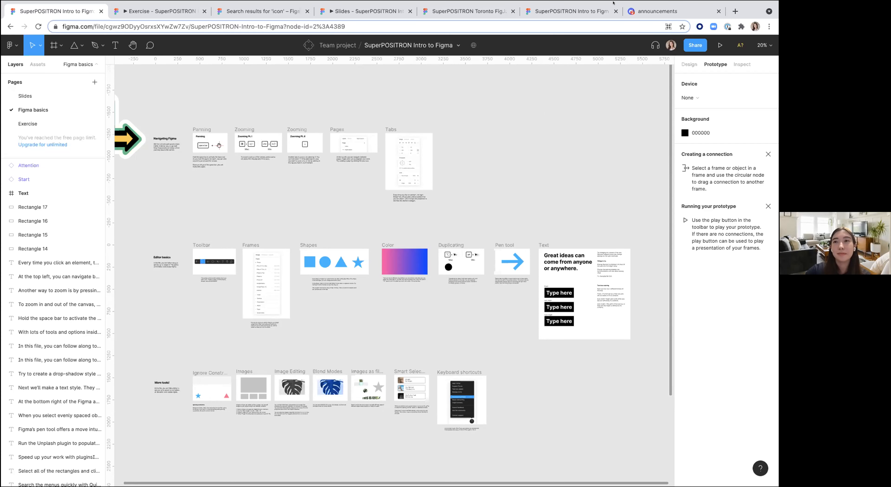
mouse_move(613, 3)
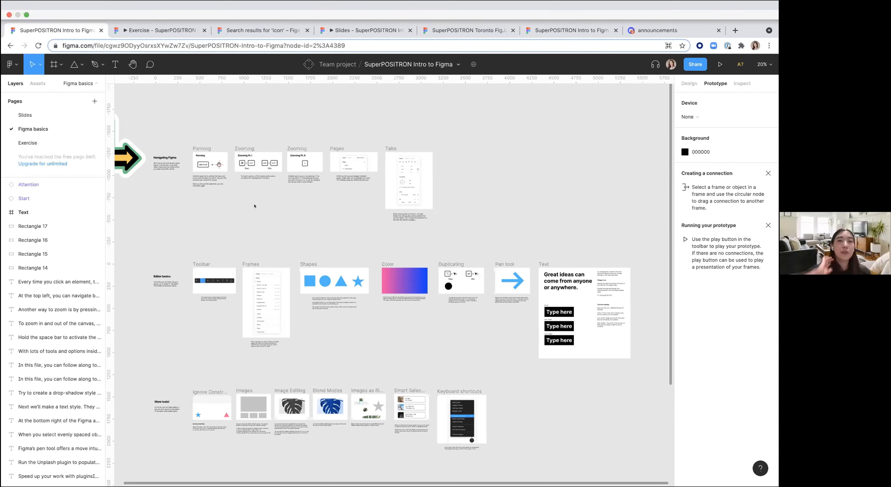
scroll(254, 206, "left", 5)
scroll(254, 206, "down", 2)
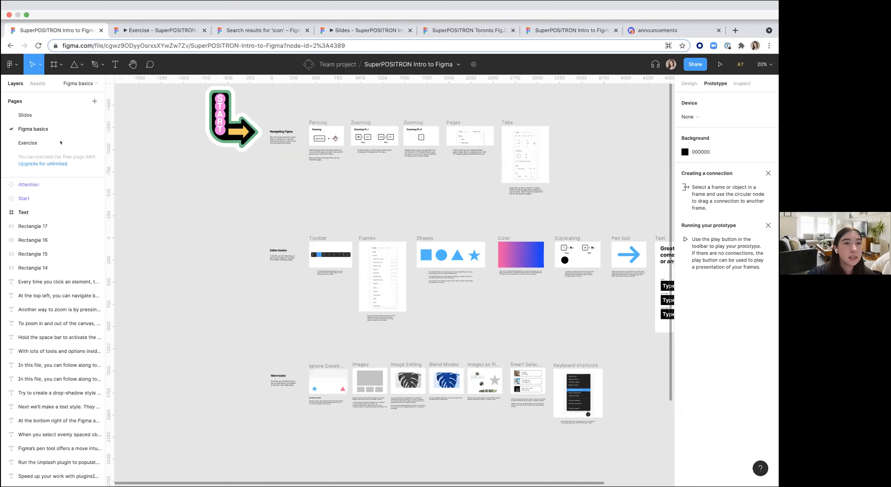
left_click(28, 143)
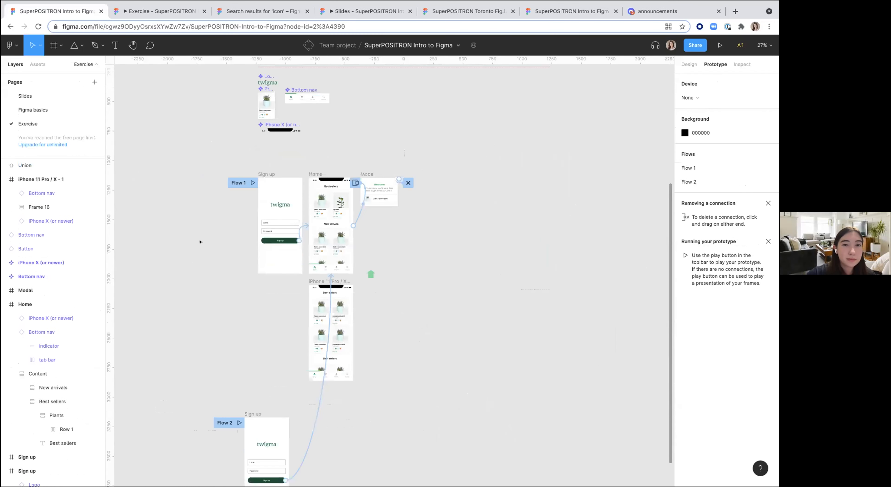
Step: Inspect the Sign up logo's layer structure by expanding the Logo component and its Union group
scroll(199, 241, "down", 2)
scroll(268, 170, "up", 5, "ctrl")
left_click(267, 170)
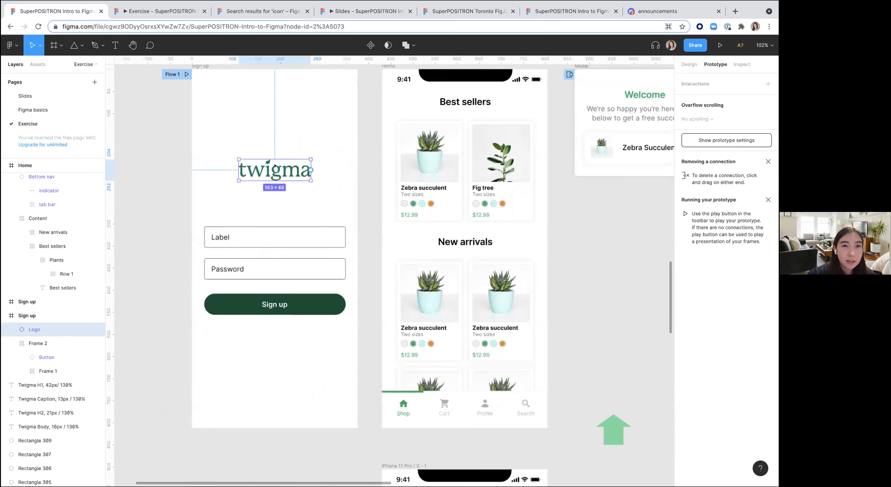
scroll(268, 171, "up", 3, "ctrl")
left_click(9, 330)
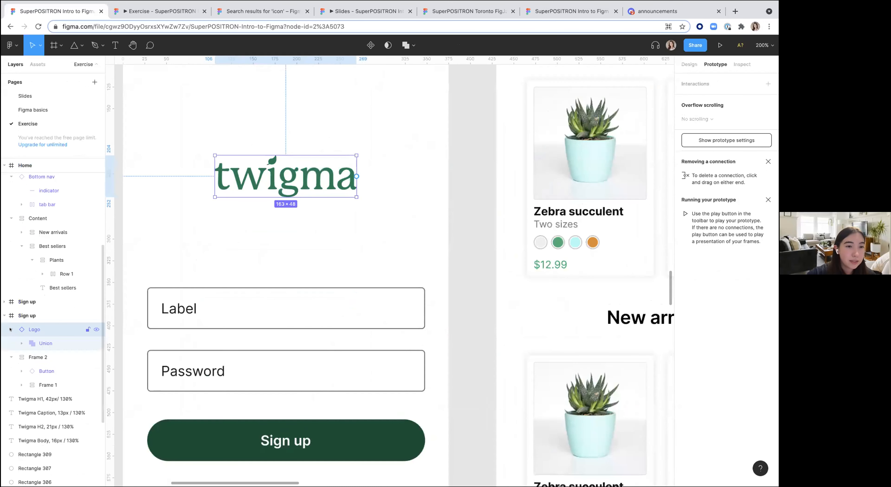
left_click(21, 343)
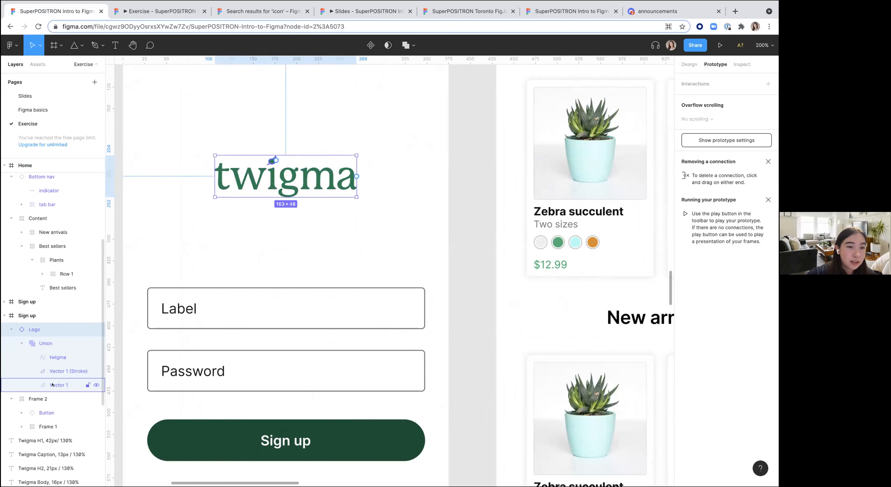
scroll(354, 295, "down", 10)
Step: Select the green house shape and open the boolean operations options without applying one
left_click(354, 295)
scroll(305, 319, "down", 2)
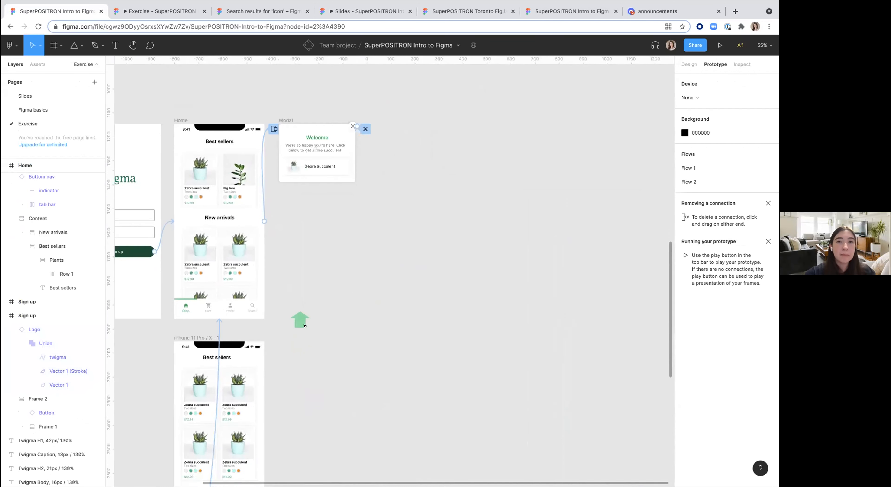
scroll(298, 331, "up", 8)
left_click(290, 310)
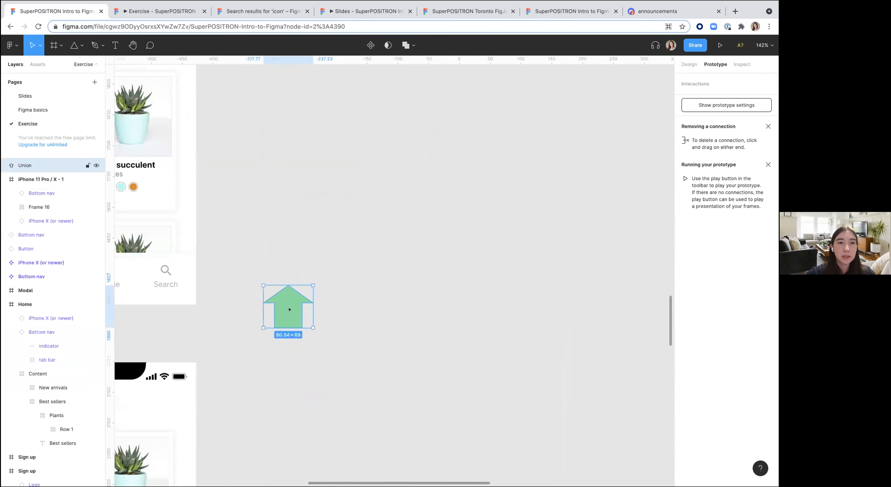
left_click(370, 311)
scroll(370, 311, "right", 2)
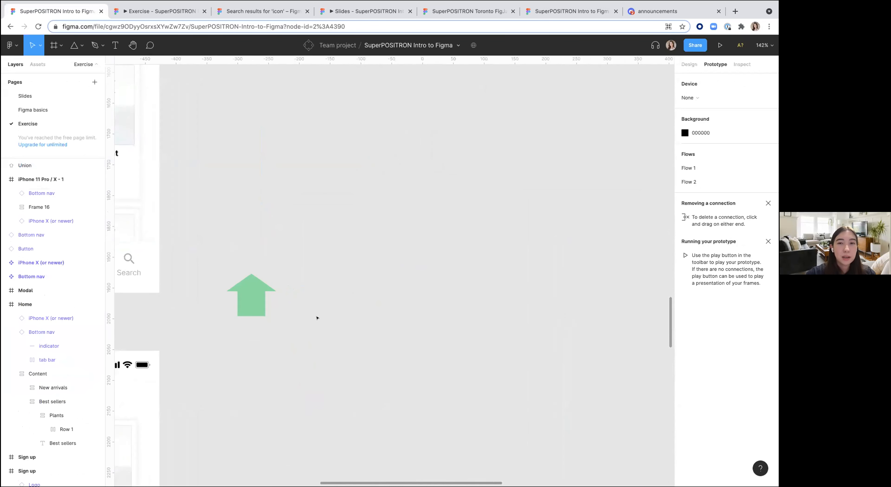
left_click(260, 302)
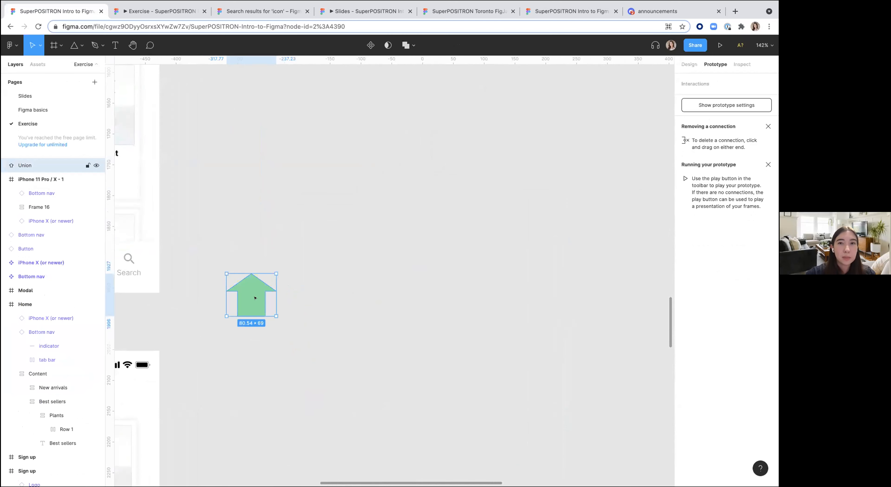
left_click(406, 45)
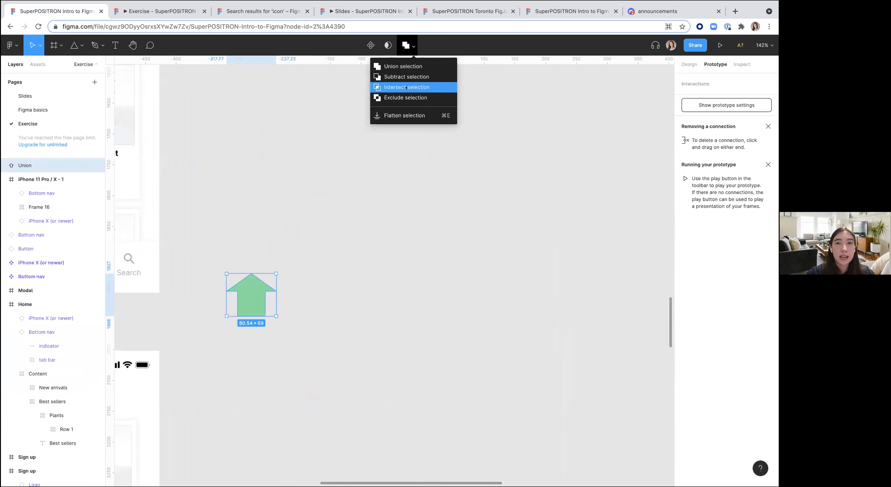
left_click(366, 243)
scroll(366, 243, "down", 2)
scroll(366, 243, "left", 2)
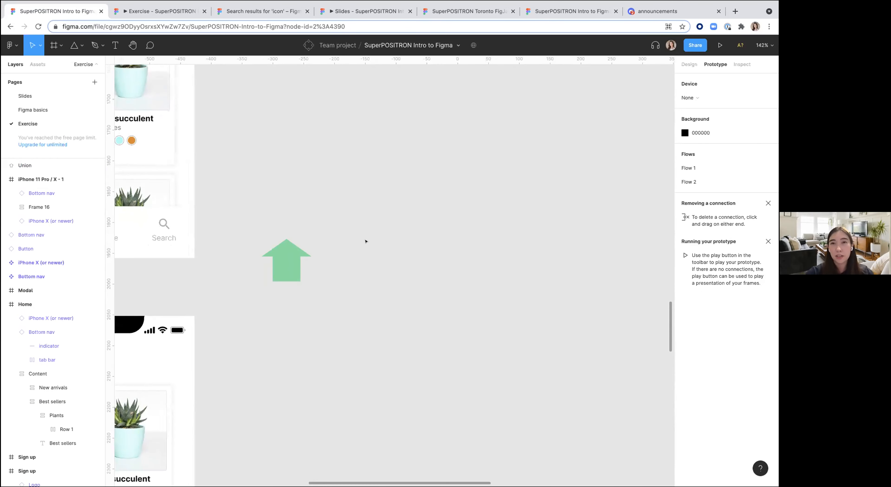
left_click(103, 46)
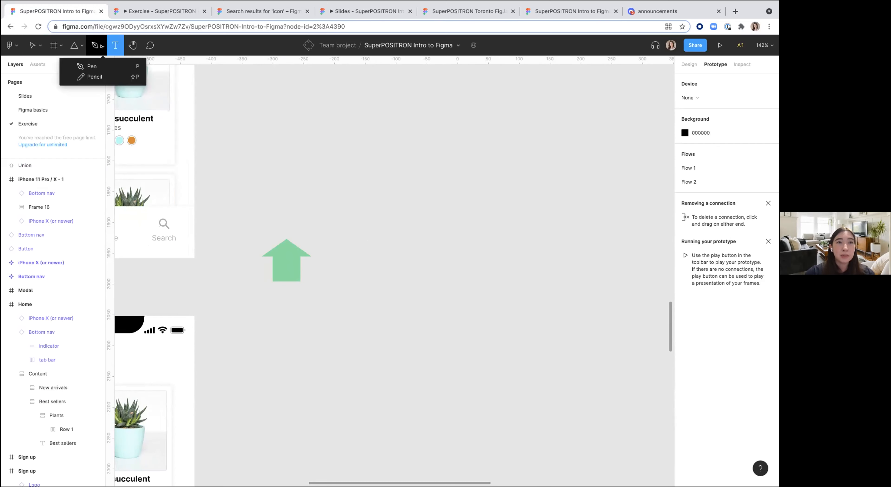
left_click(91, 65)
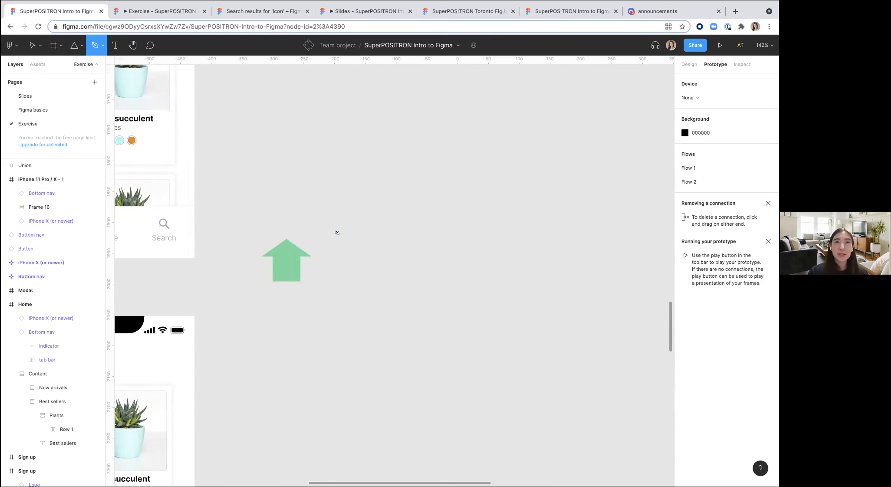
Step: Open the Slides page and look over the Figma Examples slides
left_click(25, 97)
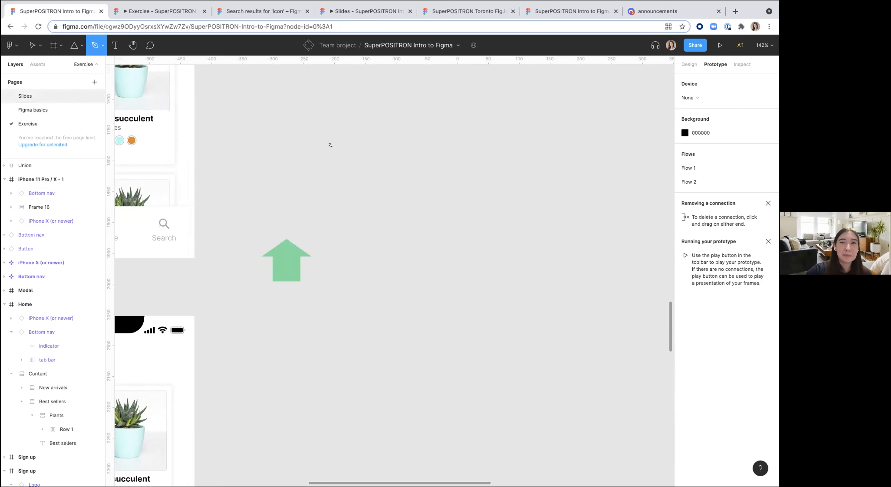
scroll(361, 205, "right", 9)
scroll(295, 209, "up", 10)
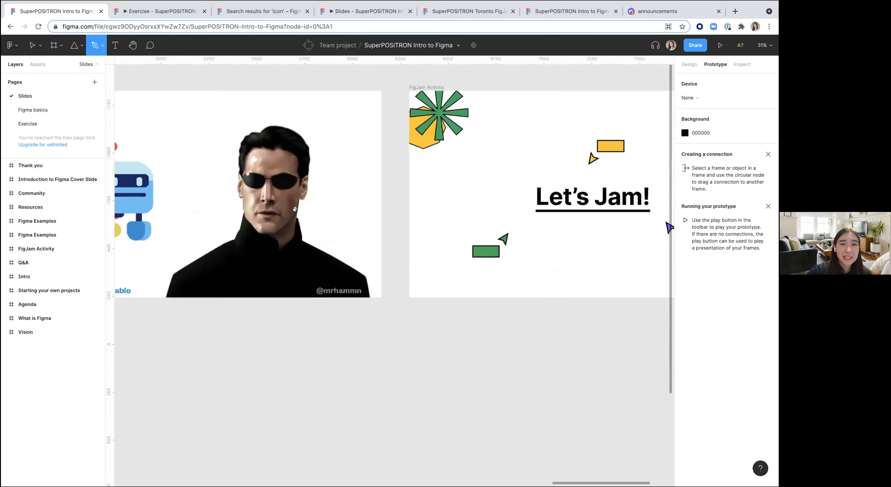
scroll(294, 210, "left", 4)
scroll(369, 276, "down", 3)
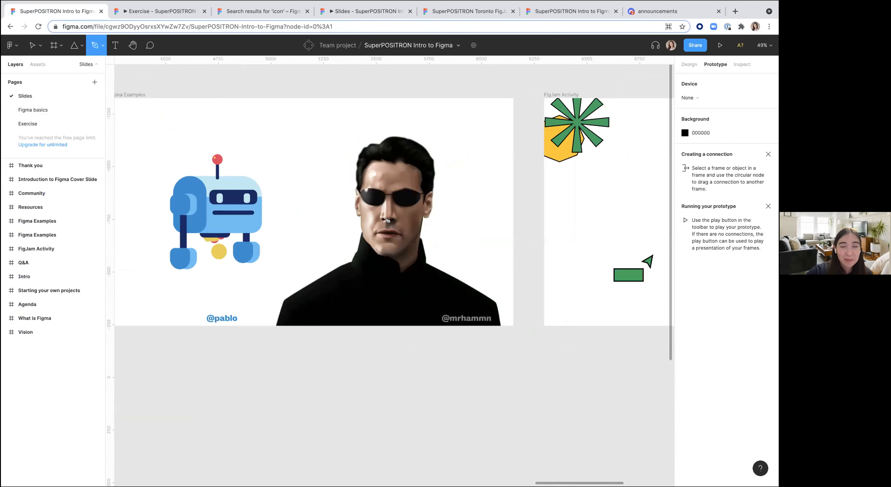
scroll(359, 235, "up", 4)
scroll(359, 235, "down", 4)
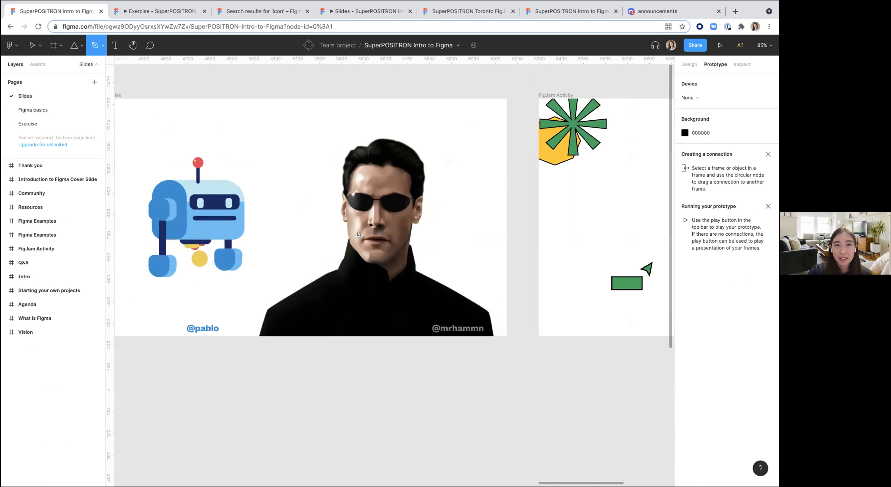
scroll(358, 235, "left", 2)
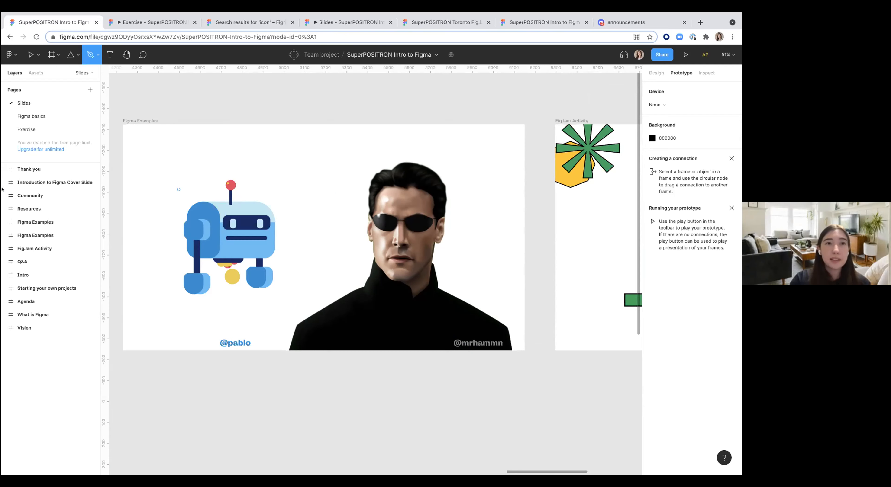
Step: Return to the Exercise page and zoom out to view the app screens and their prototype flows
left_click(24, 117)
left_click(26, 130)
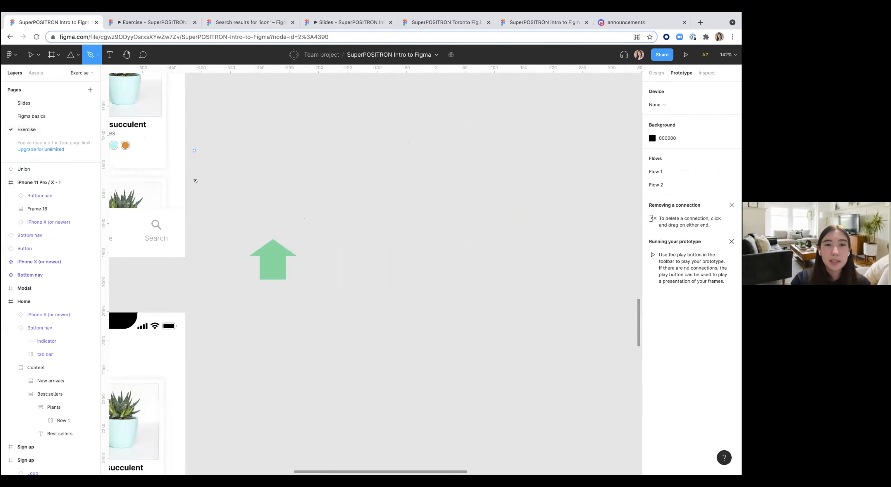
scroll(427, 108, "right", 1)
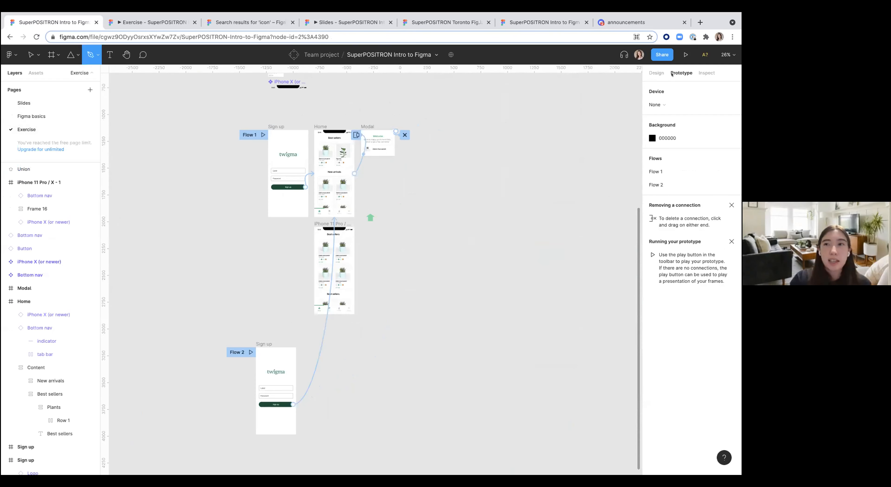
scroll(308, 174, "up", 3)
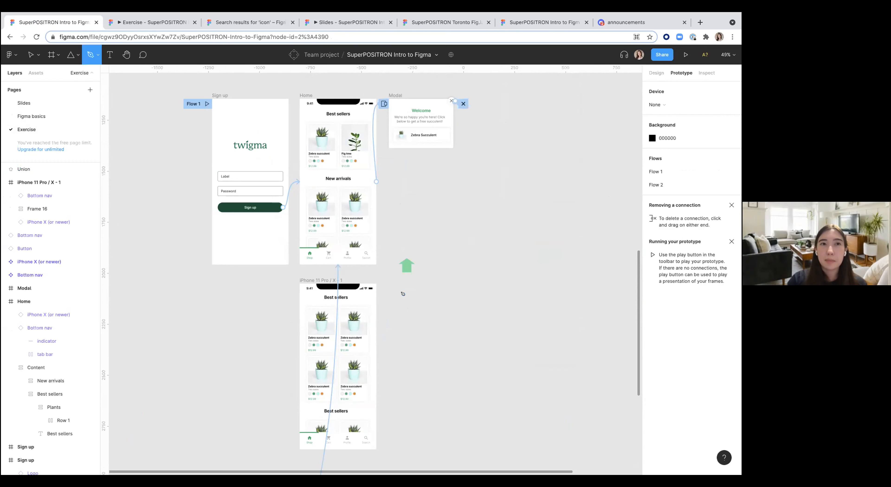
left_click(31, 54)
scroll(163, 160, "down", 5)
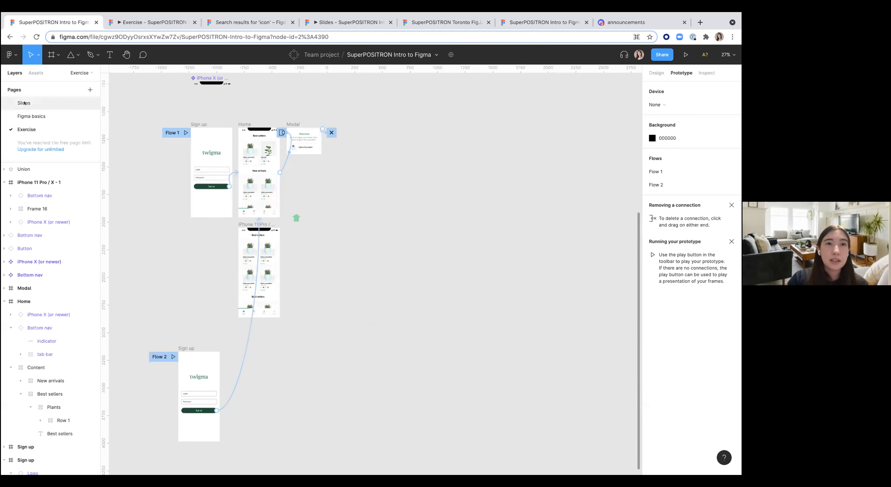
Step: On the Slides page, set the Introduction to Figma Cover Slide frame as the file thumbnail
left_click(24, 103)
scroll(113, 112, "down", 8)
scroll(171, 109, "left", 15)
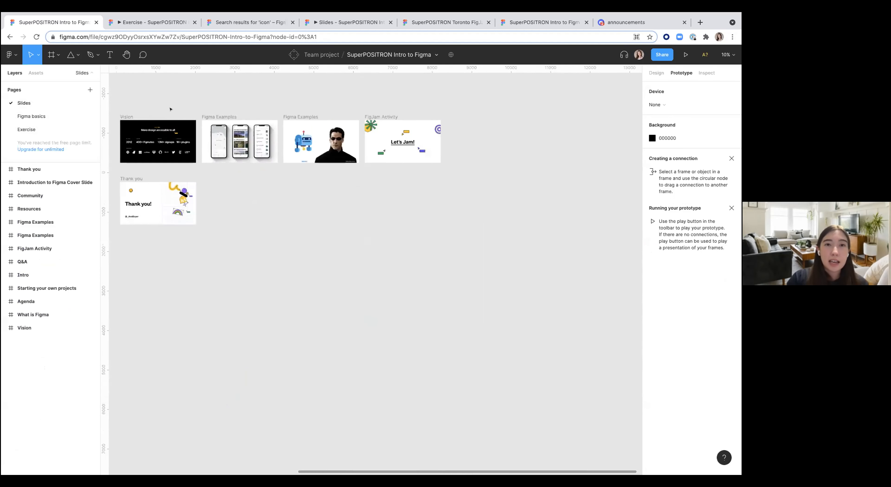
scroll(239, 115, "up", 5)
left_click(218, 134)
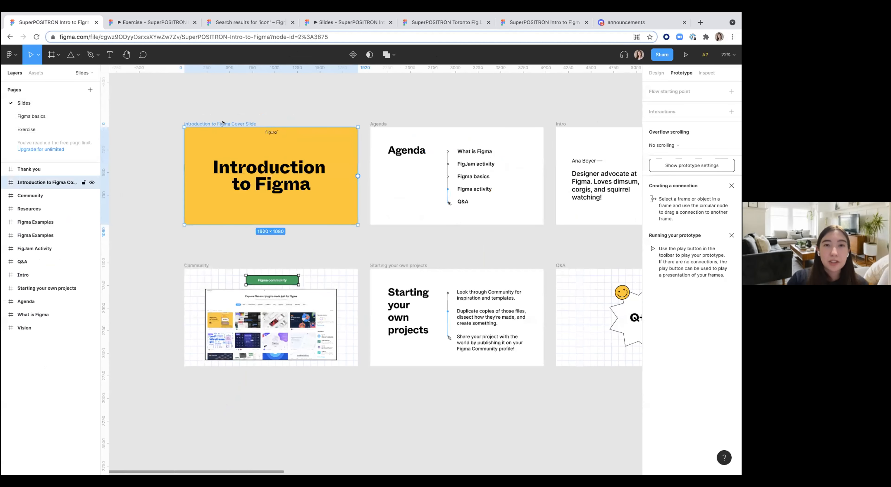
scroll(218, 135, "up", 3)
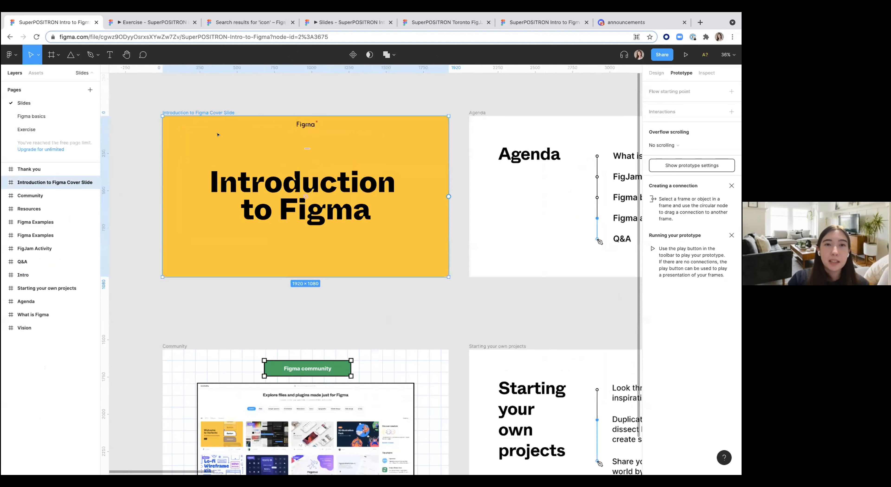
right_click(201, 109)
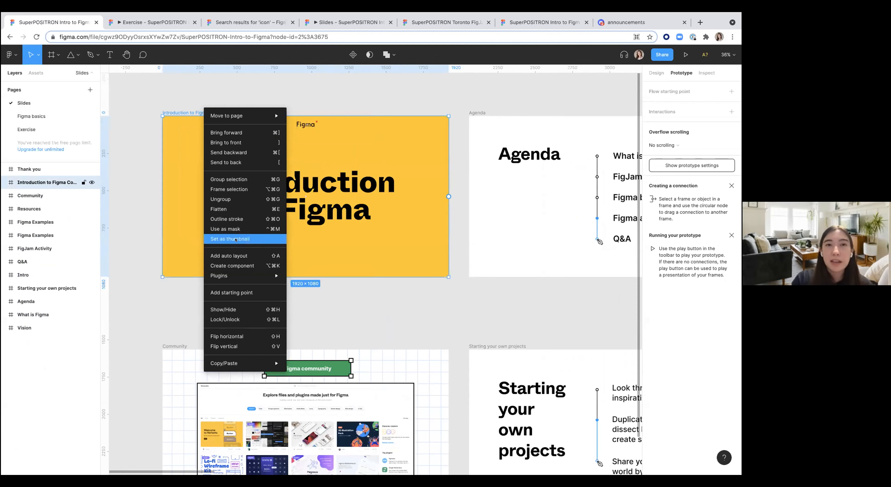
left_click(144, 235)
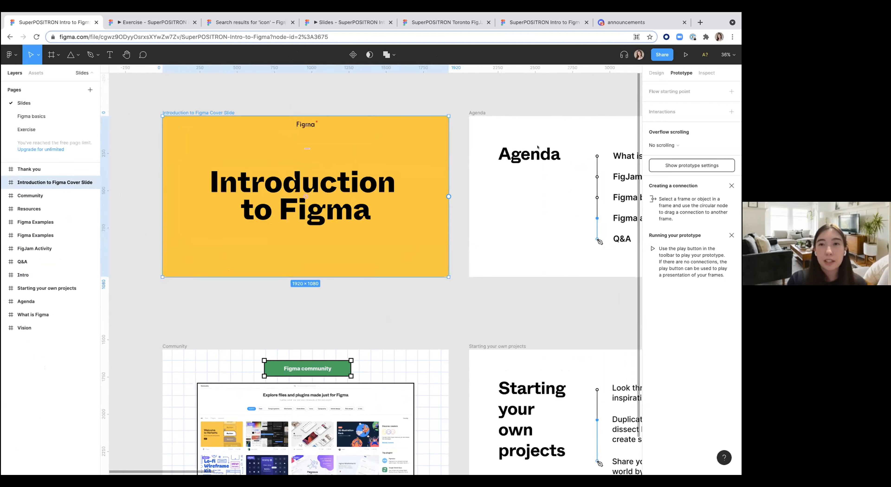
Step: Switch between the Figma basics and Slides pages and zoom into the Resources slide
scroll(507, 181, "down", 5)
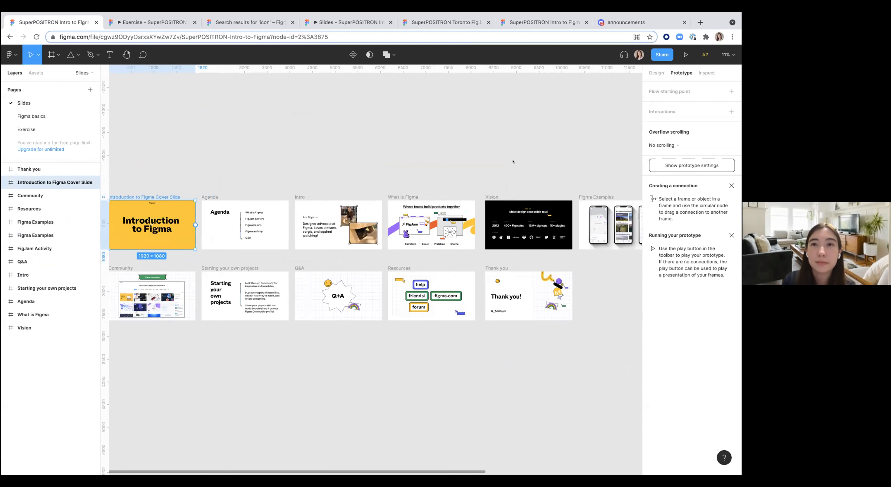
mouse_move(667, 15)
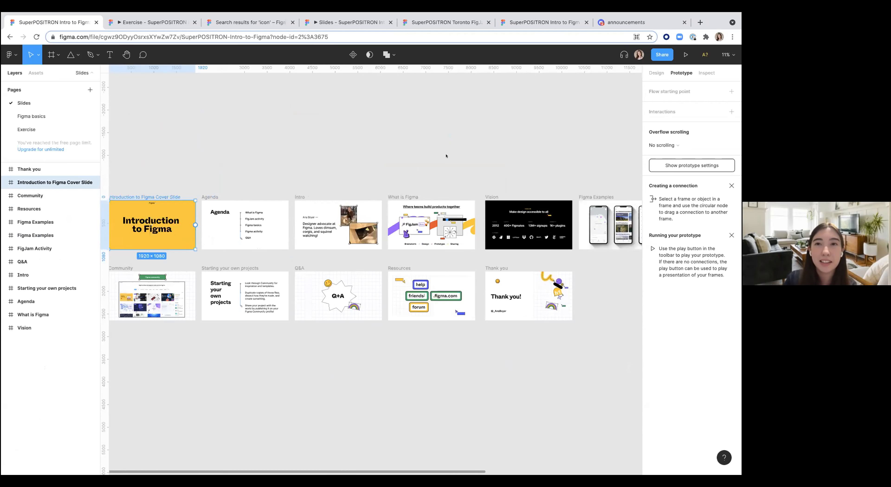
left_click(31, 117)
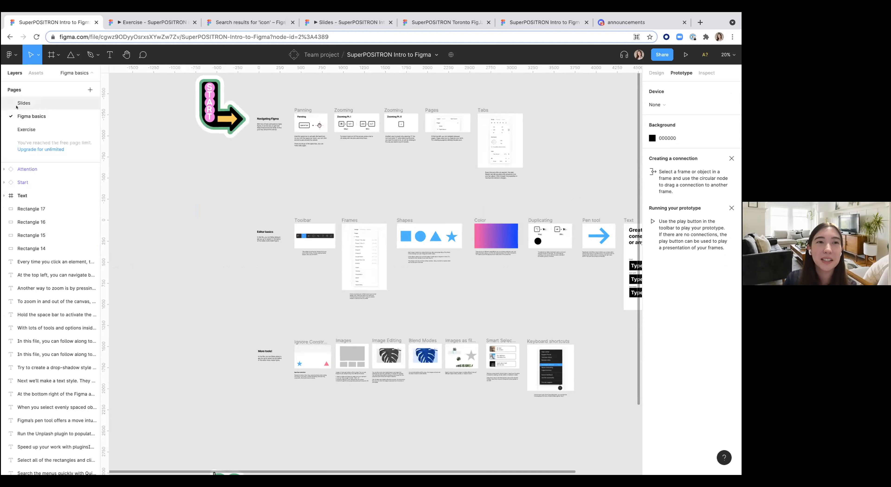
left_click(23, 104)
scroll(346, 215, "right", 3)
scroll(346, 215, "down", 2)
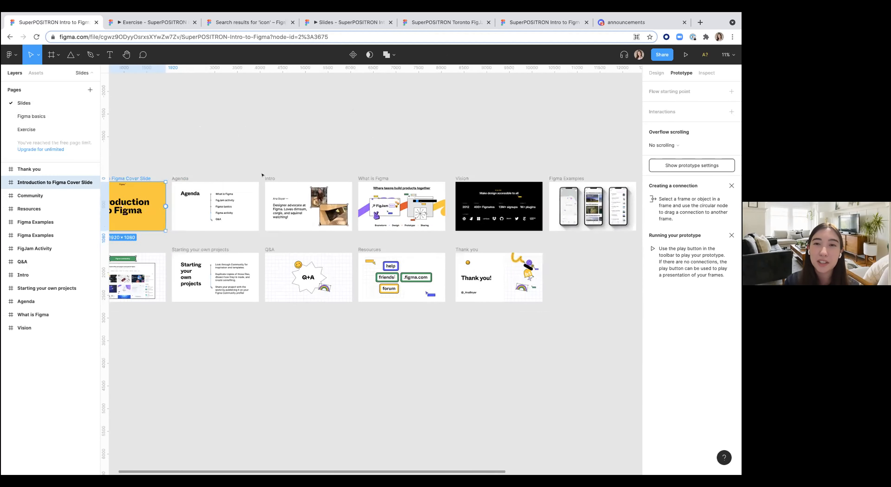
scroll(389, 276, "up", 5)
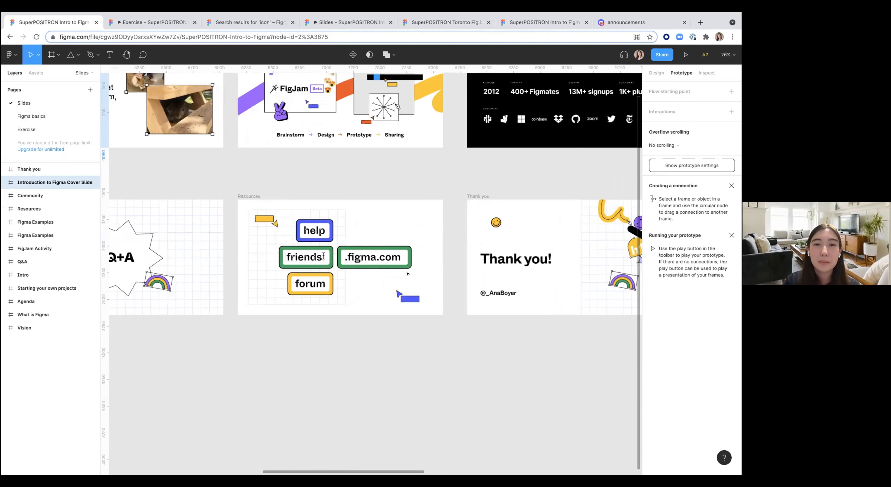
scroll(387, 268, "up", 3)
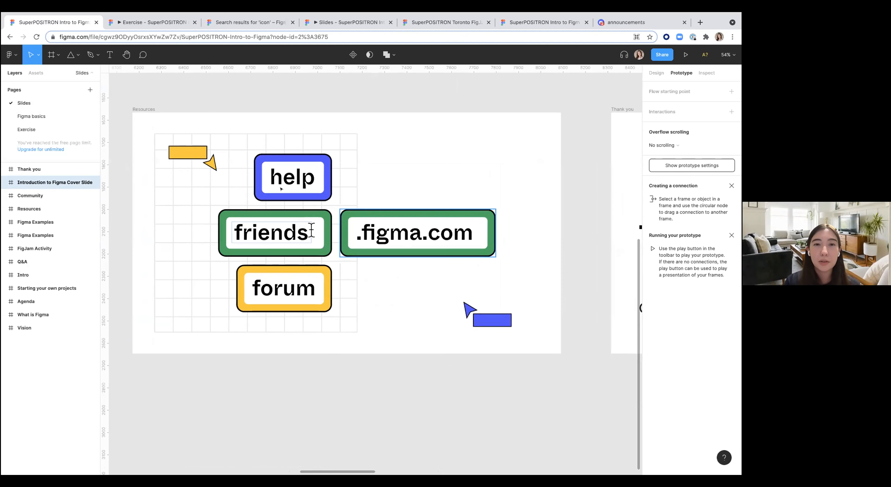